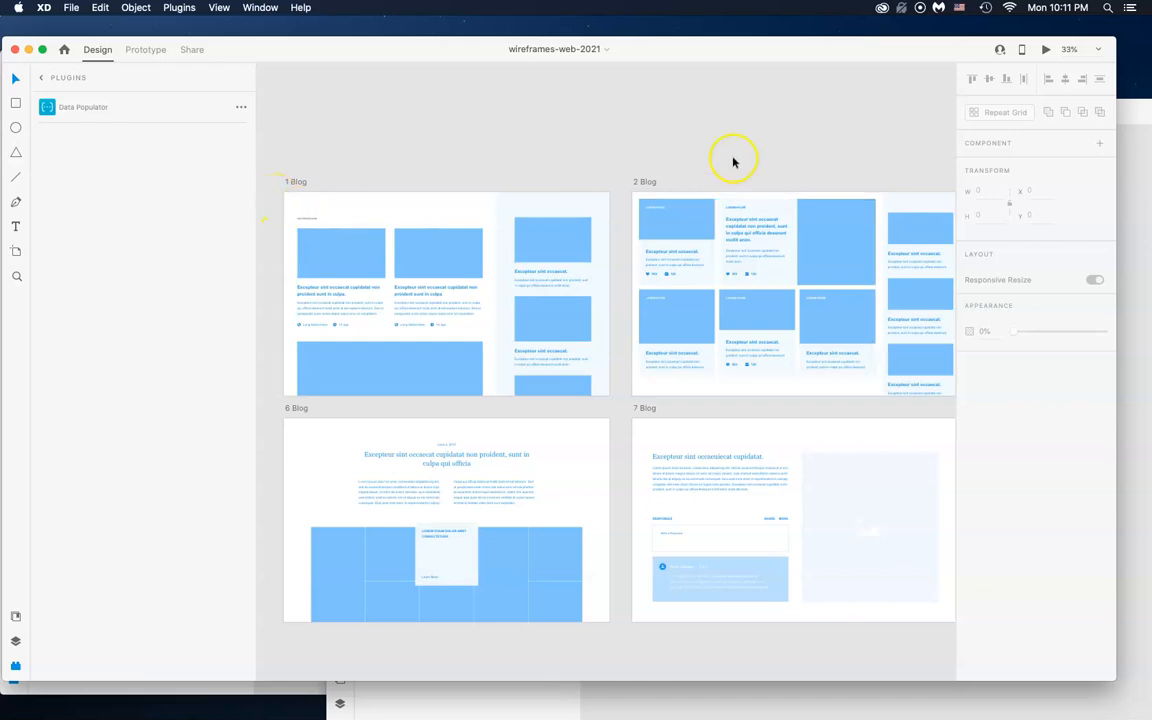
# Bring the untitled iPhone mockup document to the front and reposition the overlapping document windows.
pyautogui.moveTo(635, 50); pyautogui.dragTo(655, 127)
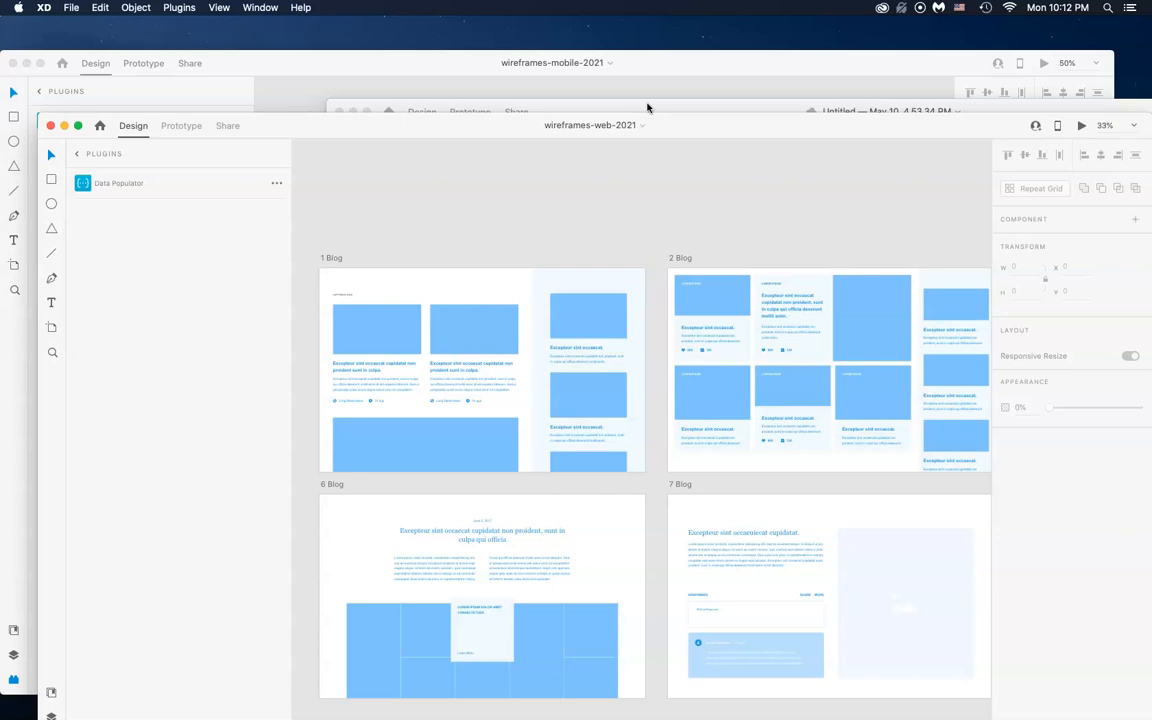
pyautogui.click(647, 107)
pyautogui.moveTo(652, 109); pyautogui.dragTo(342, 46)
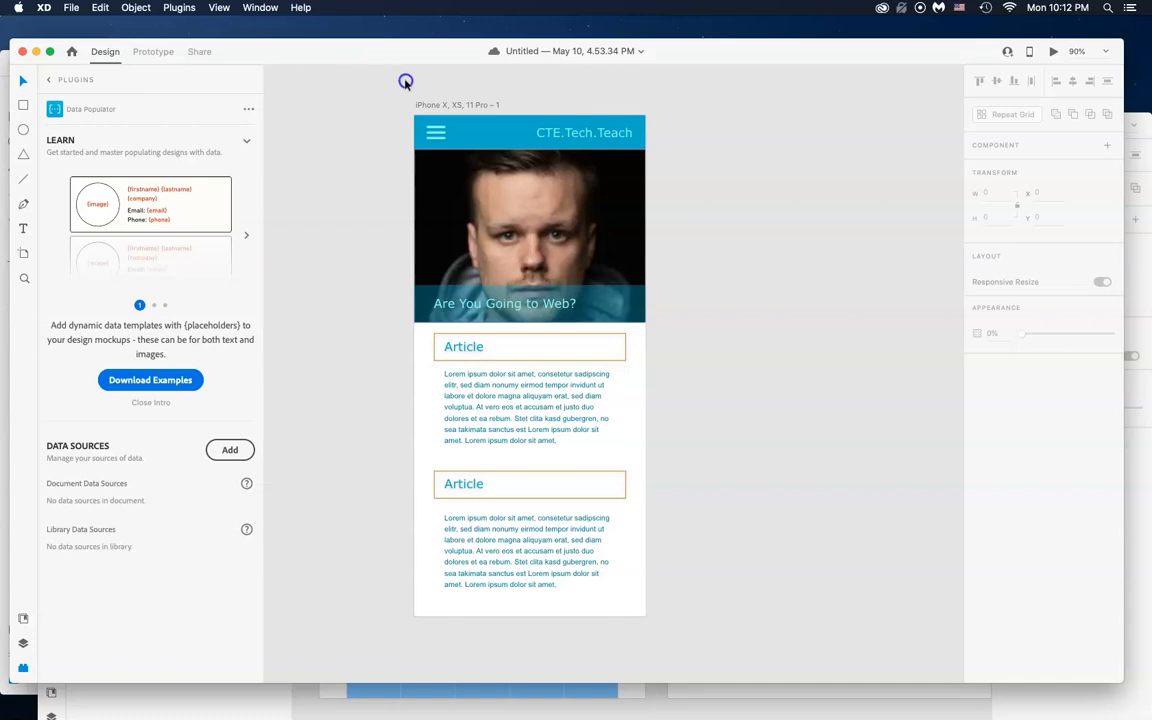
pyautogui.moveTo(470, 44)
pyautogui.mouseDown()
pyautogui.moveTo(447, 39)
pyautogui.moveTo(449, 52)
pyautogui.mouseUp()
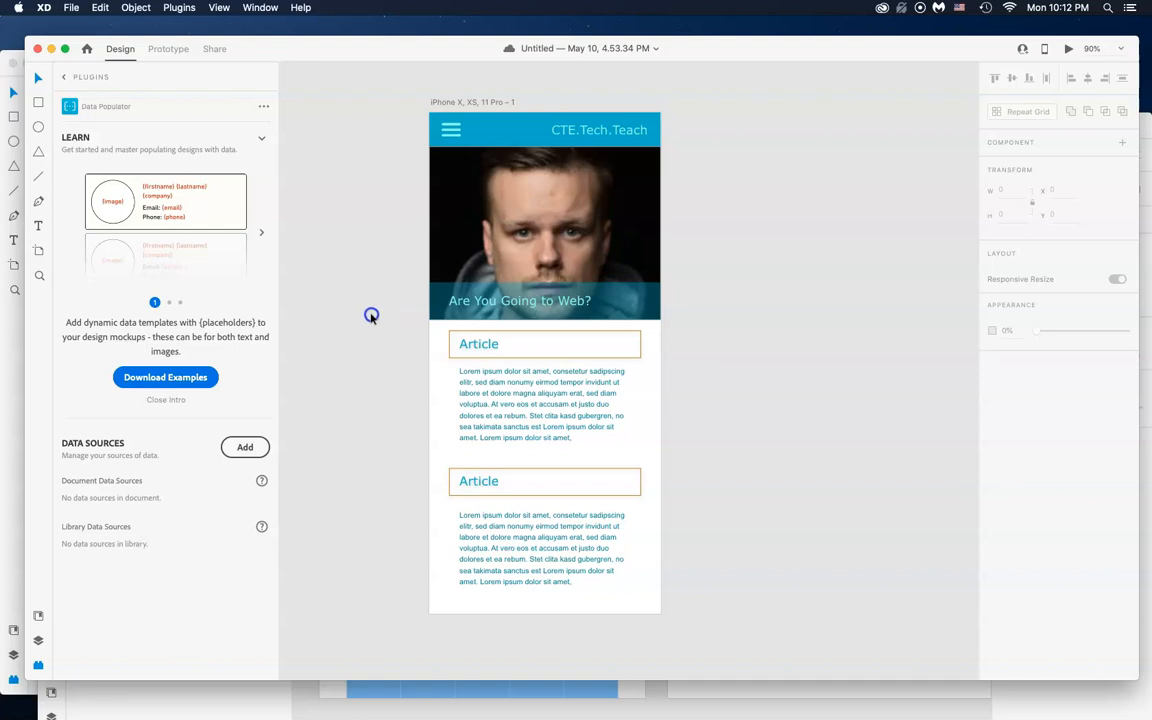
# Switch to the wireframes-web-2021 document, select the contents of the 1 Content artboard, and survey the kit's section layout.
pyautogui.click(296, 686)
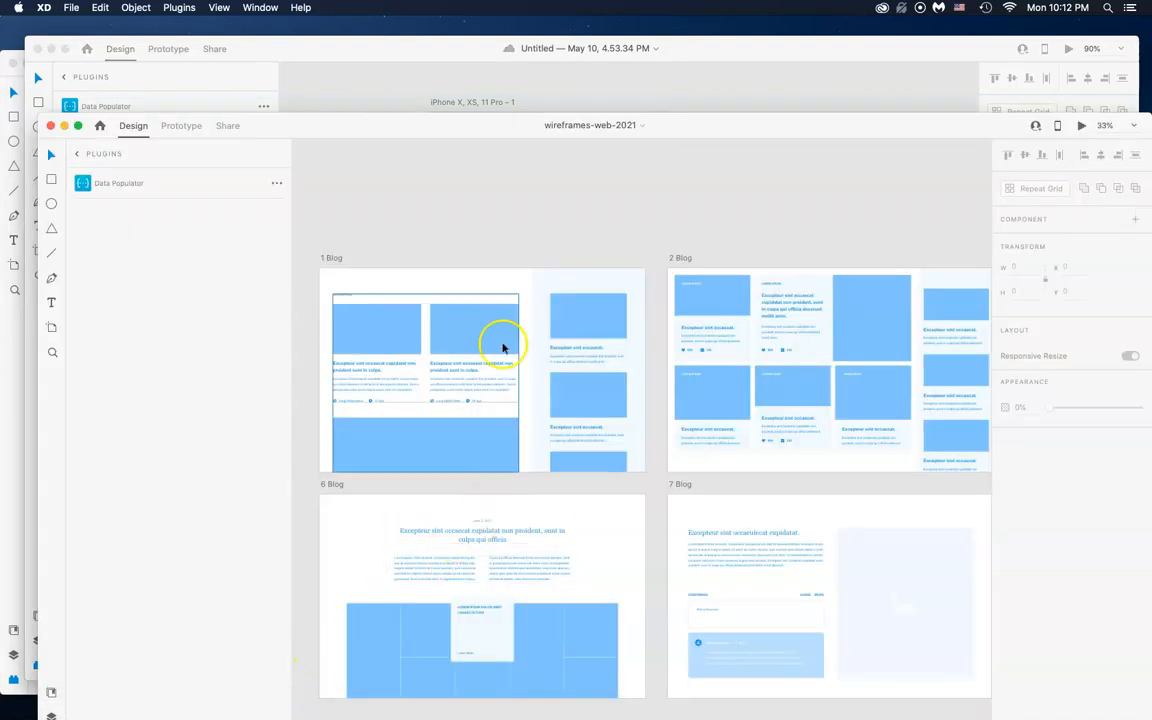
pyautogui.scroll(10, 451, 430)
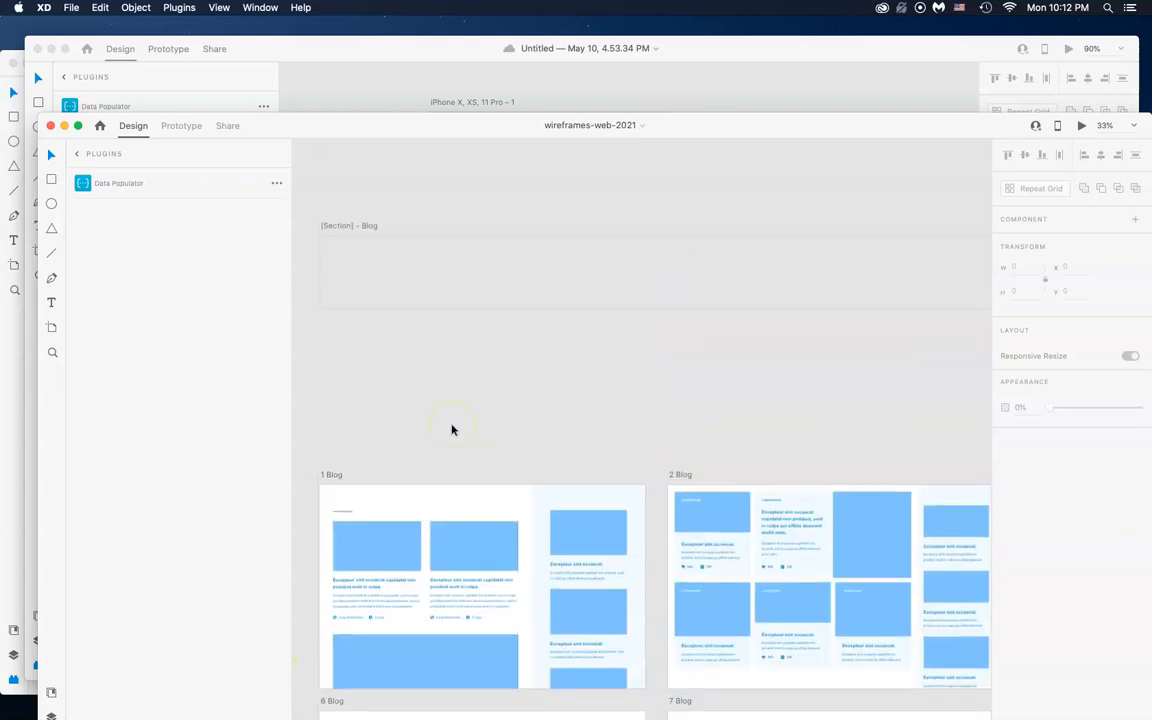
pyautogui.scroll(5, 451, 430)
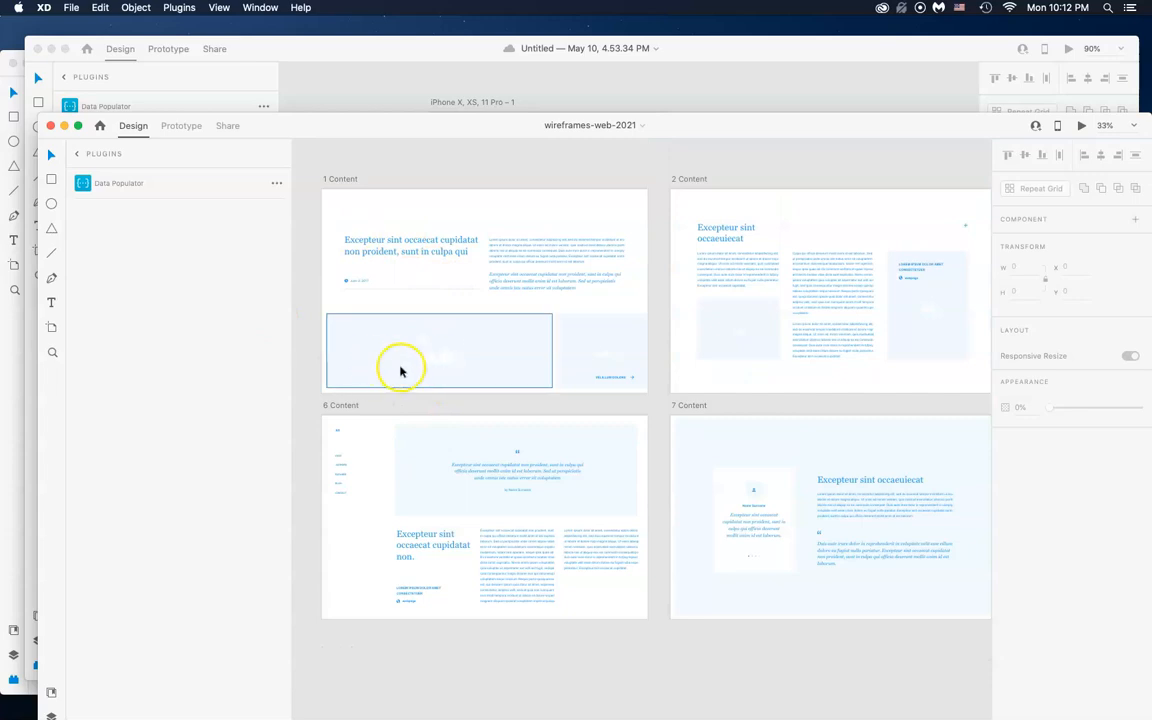
pyautogui.moveTo(306, 190); pyautogui.dragTo(651, 406)
pyautogui.moveTo(417, 127); pyautogui.dragTo(408, 71)
pyautogui.press('super+minus')
pyautogui.press('super+minus')
pyautogui.press('super+minus')
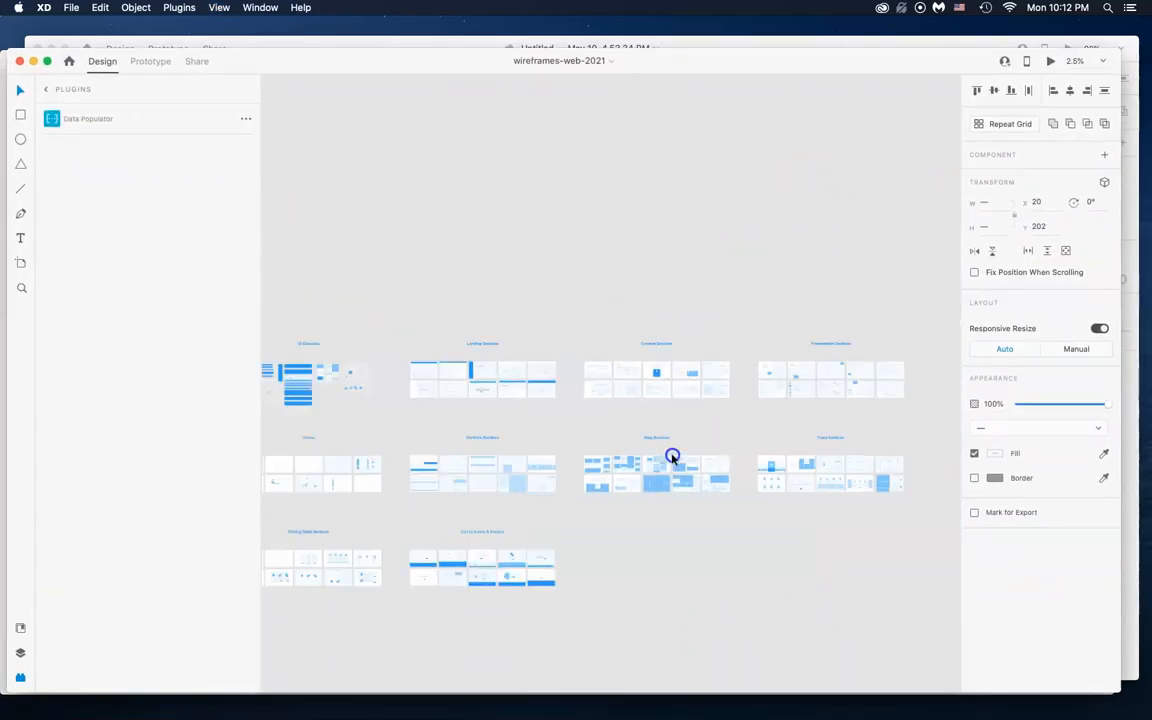
pyautogui.press('super+plus')
pyautogui.press('super+plus')
pyautogui.press('super+plus')
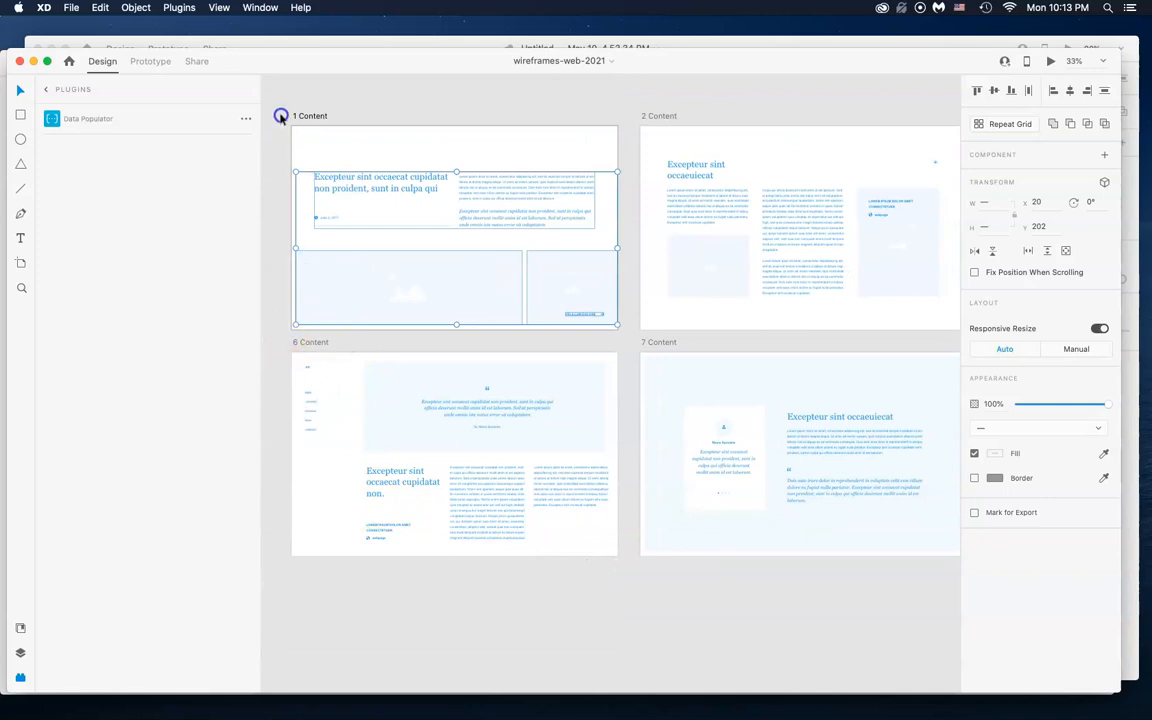
# Examine the sample layouts in the Blog section of the web wireframe kit.
pyautogui.scroll(-2, 615, 450)
pyautogui.scroll(-10, 529, 513)
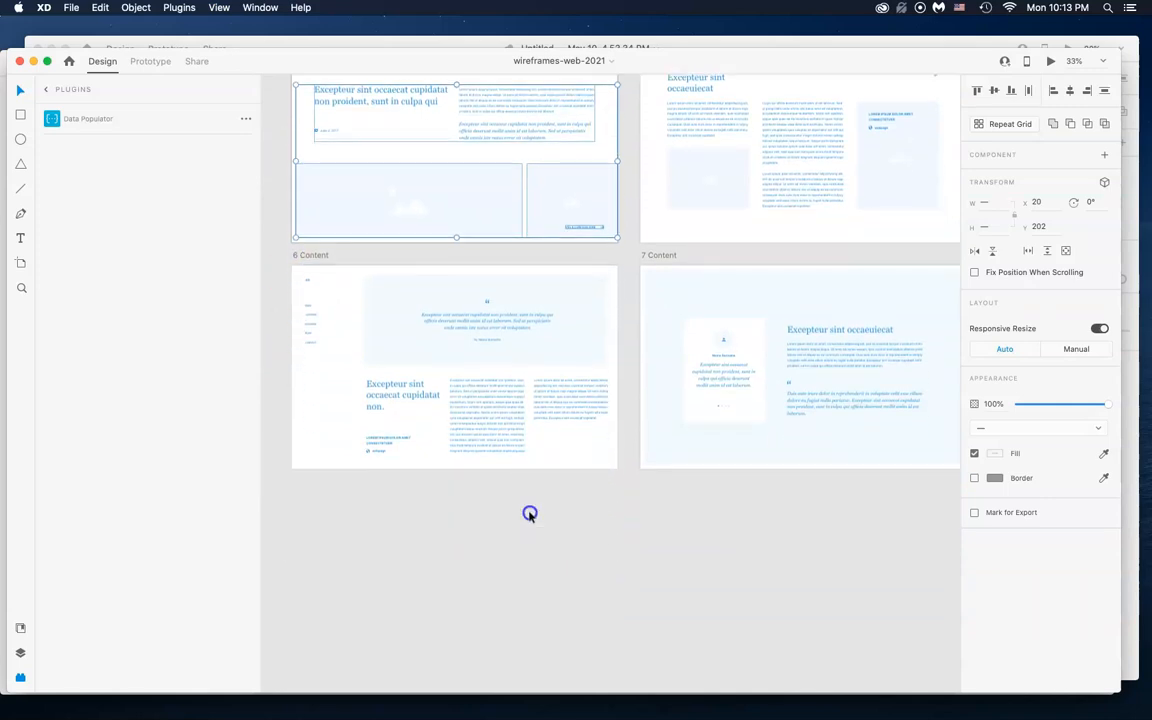
pyautogui.scroll(-3, 528, 514)
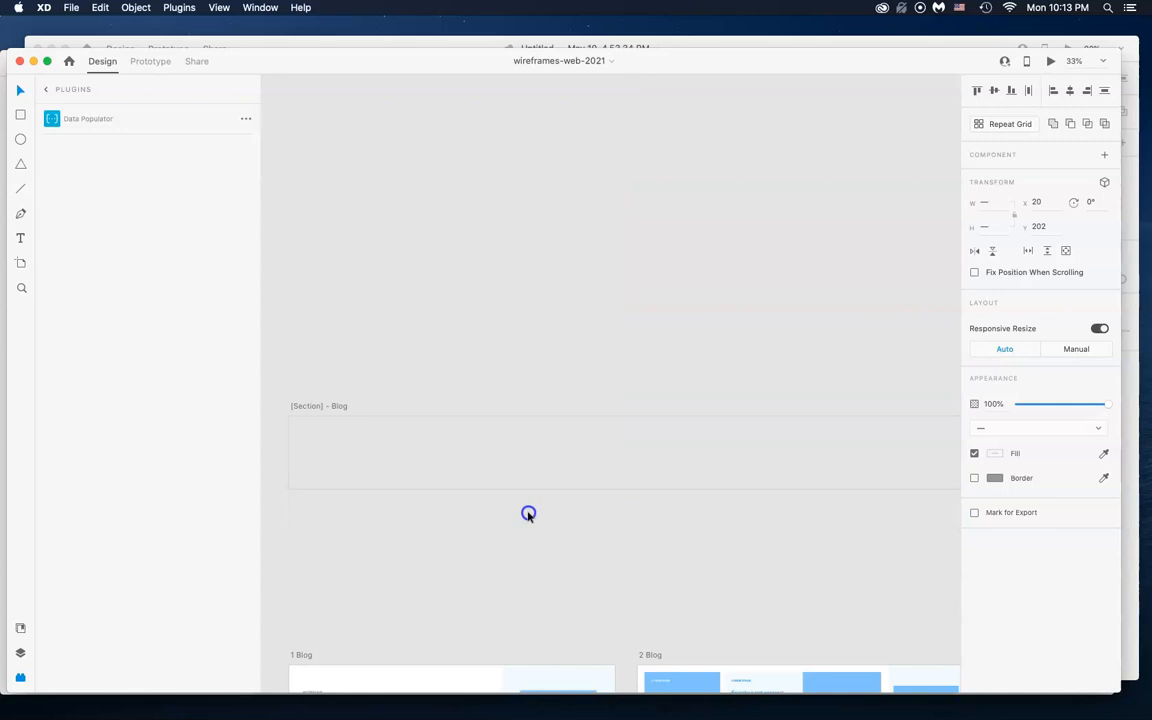
pyautogui.scroll(-8, 529, 513)
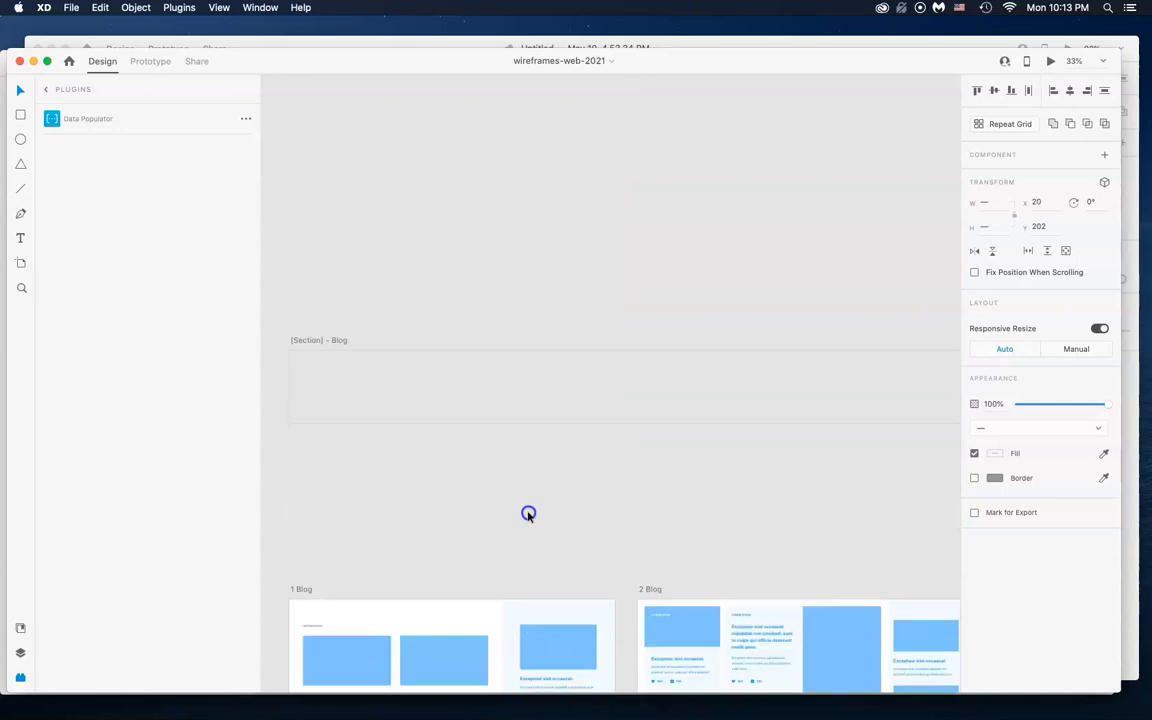
pyautogui.click(338, 457)
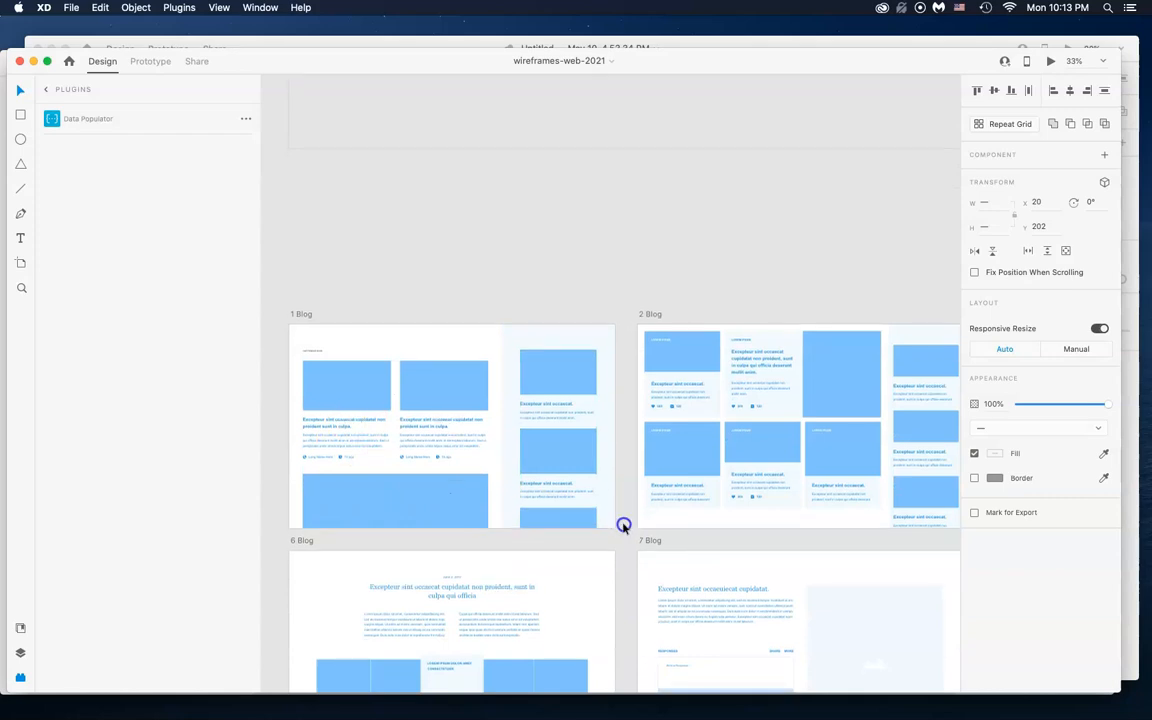
pyautogui.scroll(-2, 540, 500)
pyautogui.scroll(-4, 620, 500)
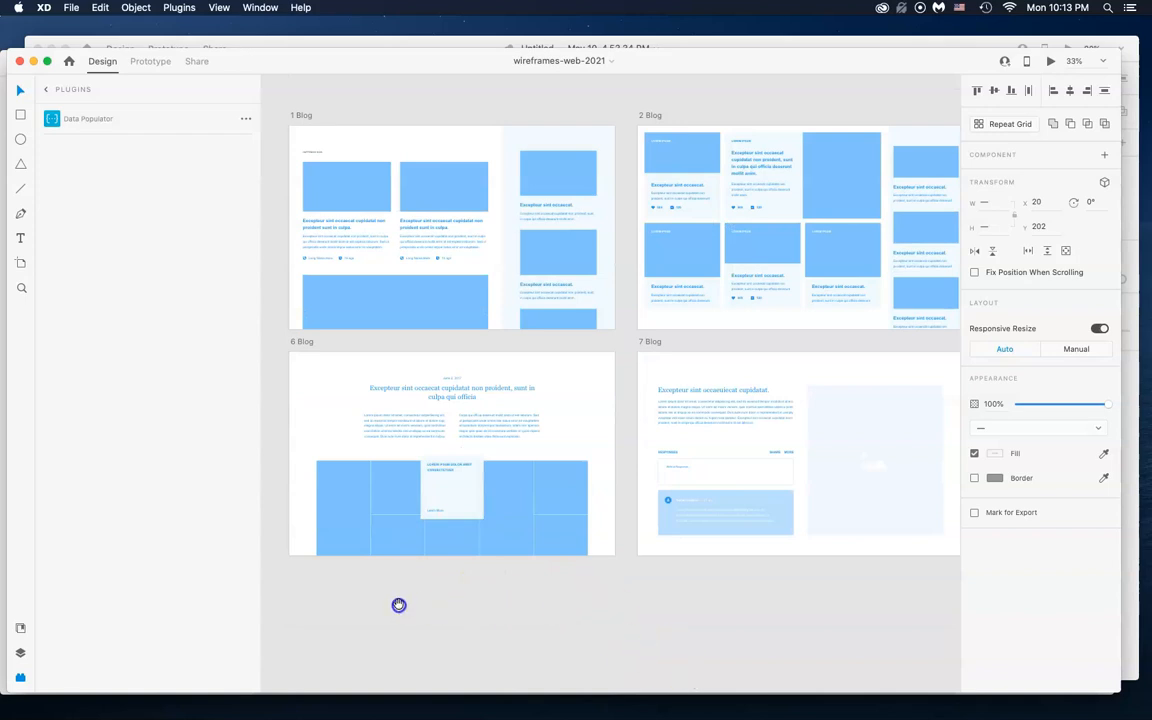
# Examine the UI Elements and Forms sections of the web wireframe kit in an overview.
pyautogui.press('super+minus')
pyautogui.press('super+minus')
pyautogui.press('super+minus')
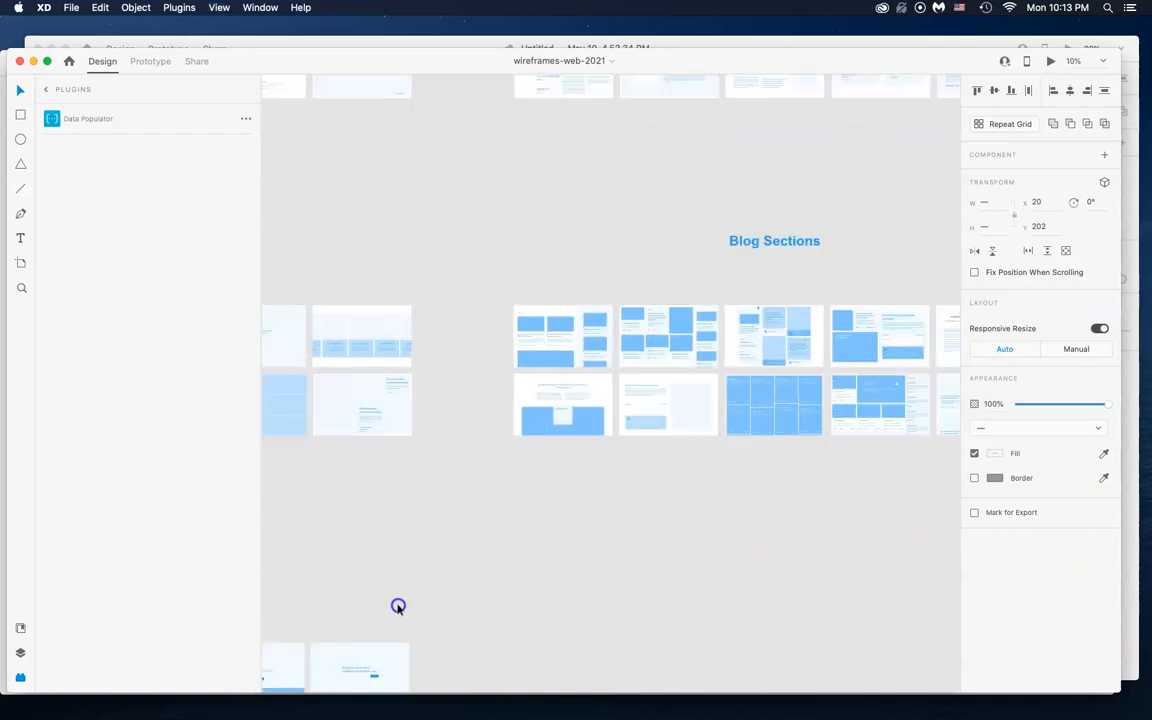
pyautogui.moveTo(429, 501); pyautogui.dragTo(797, 525)
pyautogui.moveTo(499, 515); pyautogui.dragTo(834, 531)
pyautogui.moveTo(499, 528); pyautogui.dragTo(768, 535)
pyautogui.moveTo(586, 532)
pyautogui.mouseDown()
pyautogui.moveTo(817, 537)
pyautogui.moveTo(589, 543)
pyautogui.mouseUp()
pyautogui.moveTo(640, 249); pyautogui.dragTo(685, 453)
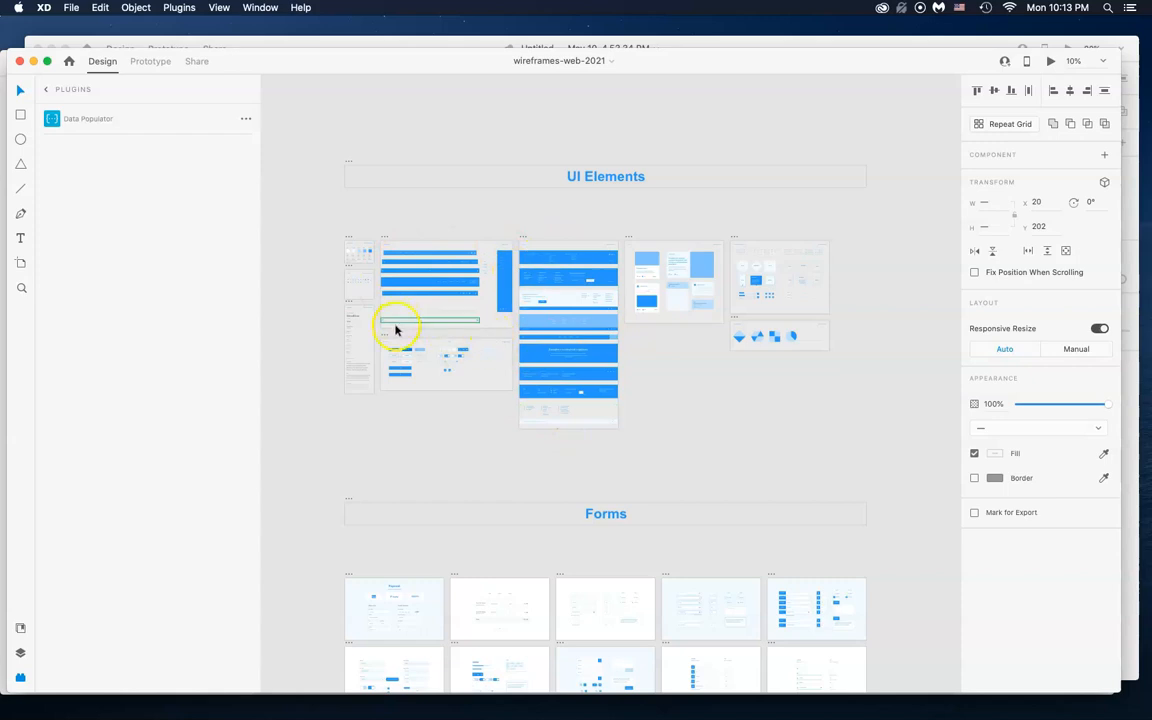
pyautogui.moveTo(411, 54)
pyautogui.mouseDown()
pyautogui.moveTo(450, 36)
pyautogui.moveTo(420, 44)
pyautogui.mouseUp()
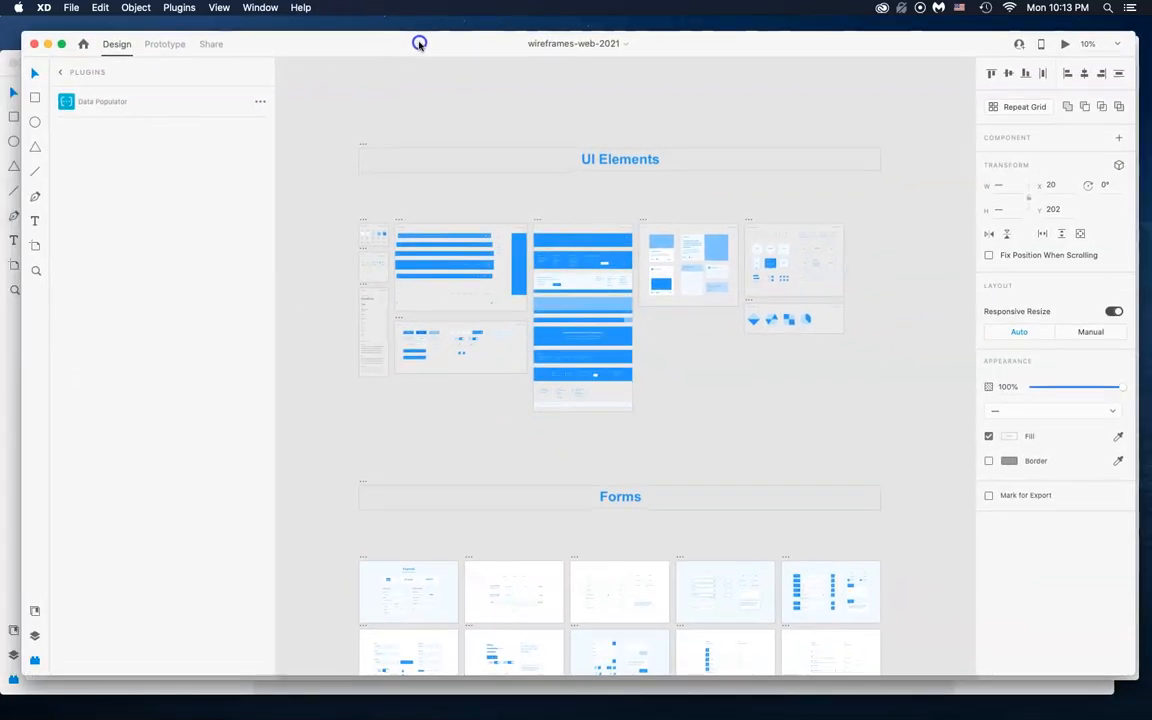
pyautogui.moveTo(377, 42)
pyautogui.mouseDown()
pyautogui.moveTo(370, 62)
pyautogui.moveTo(371, 48)
pyautogui.mouseUp()
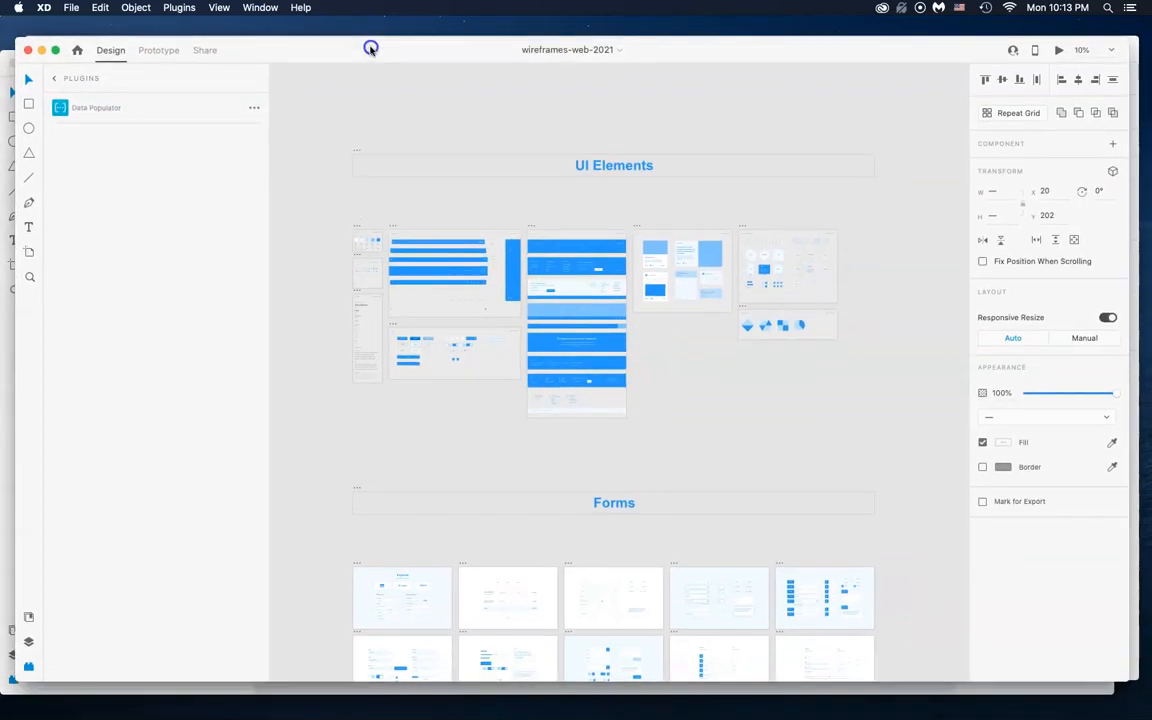
# Create a new document with a Web 1366 (1366 × 768) artboard after reviewing the phone size presets.
pyautogui.click(71, 7)
pyautogui.click(443, 104)
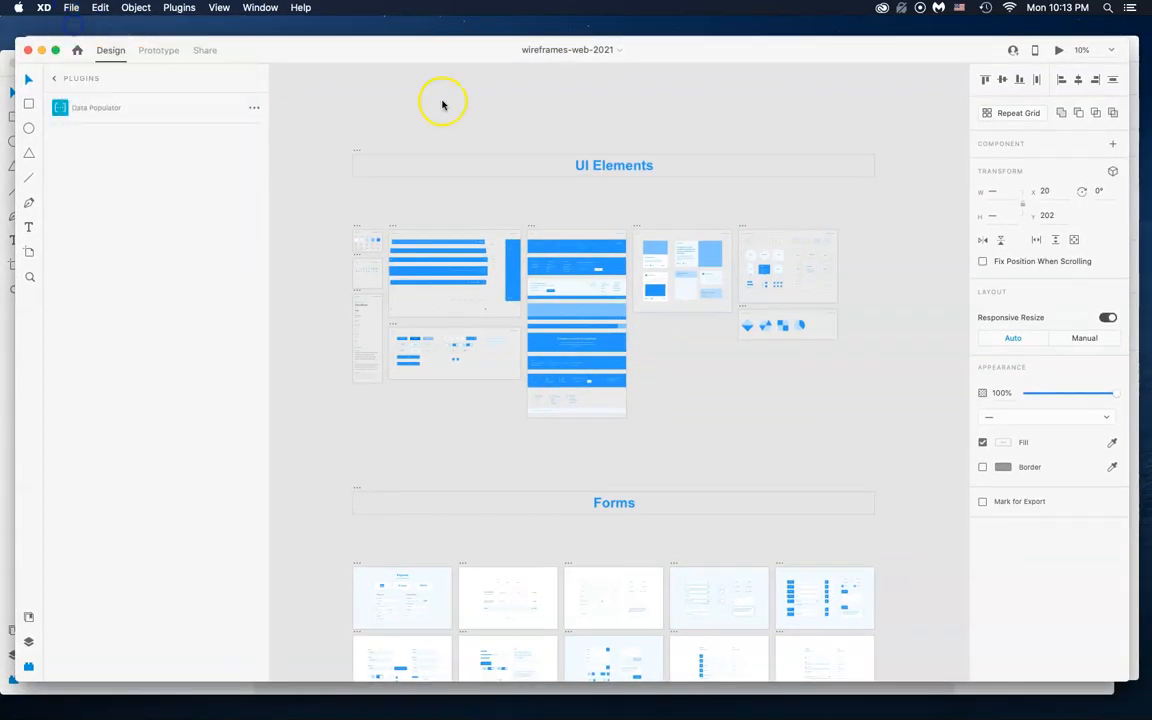
pyautogui.press('super+n')
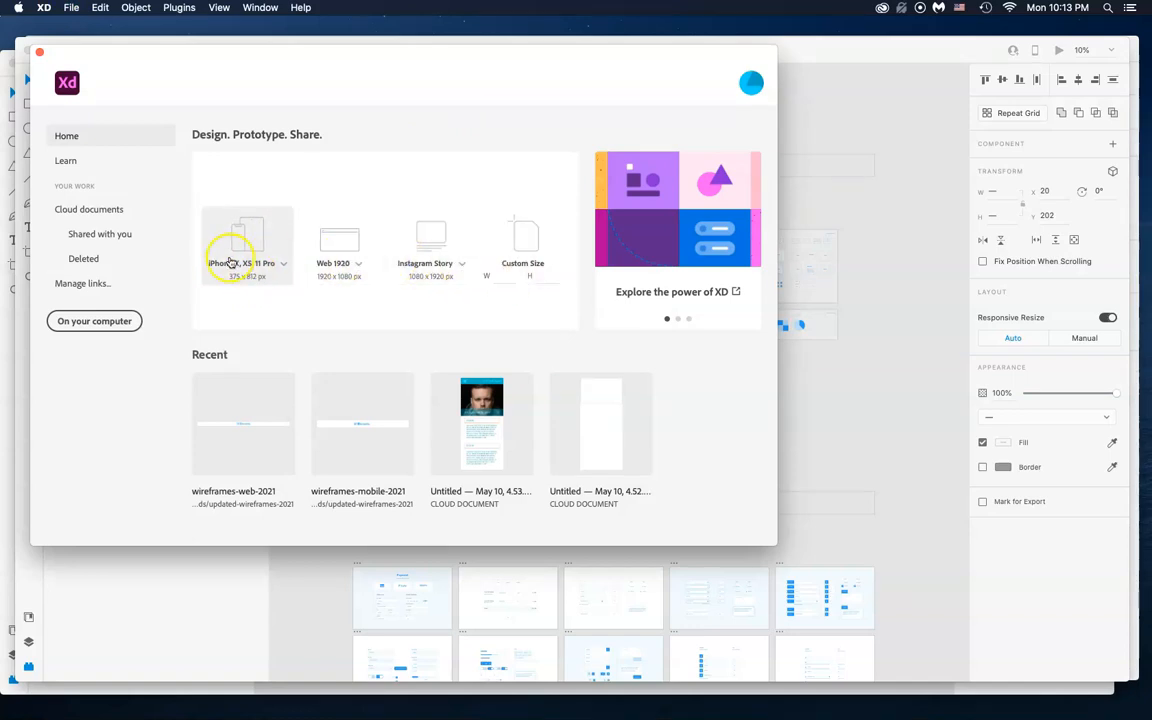
pyautogui.click(283, 262)
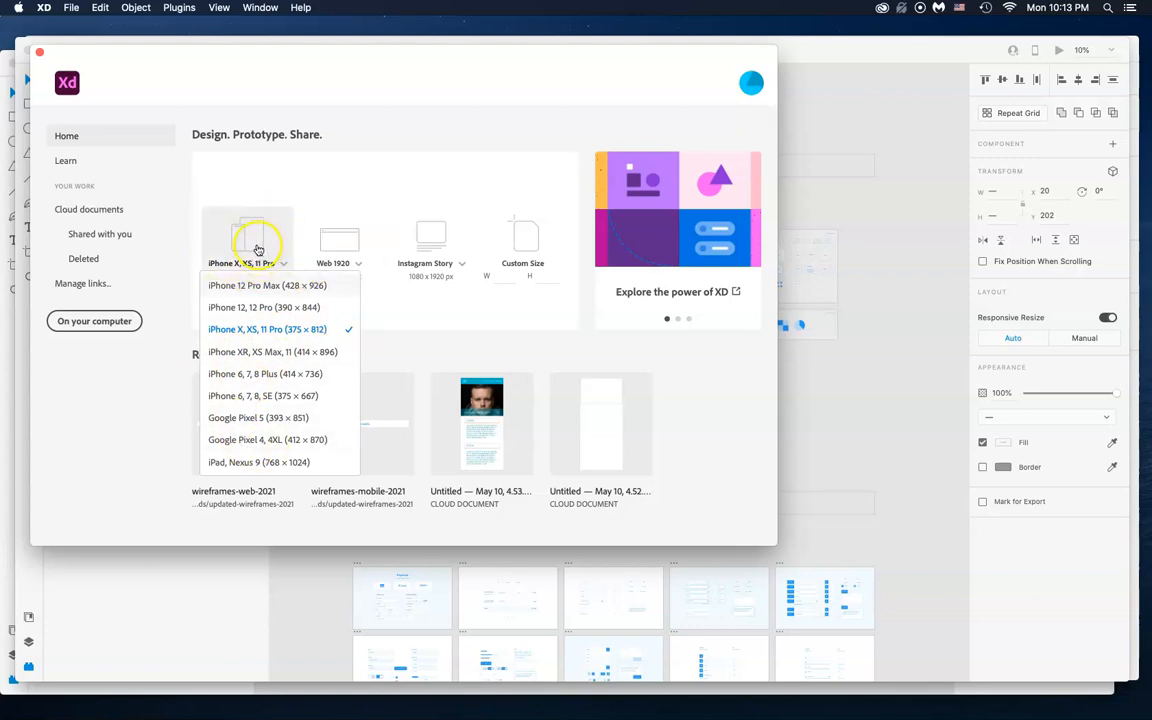
pyautogui.click(378, 134)
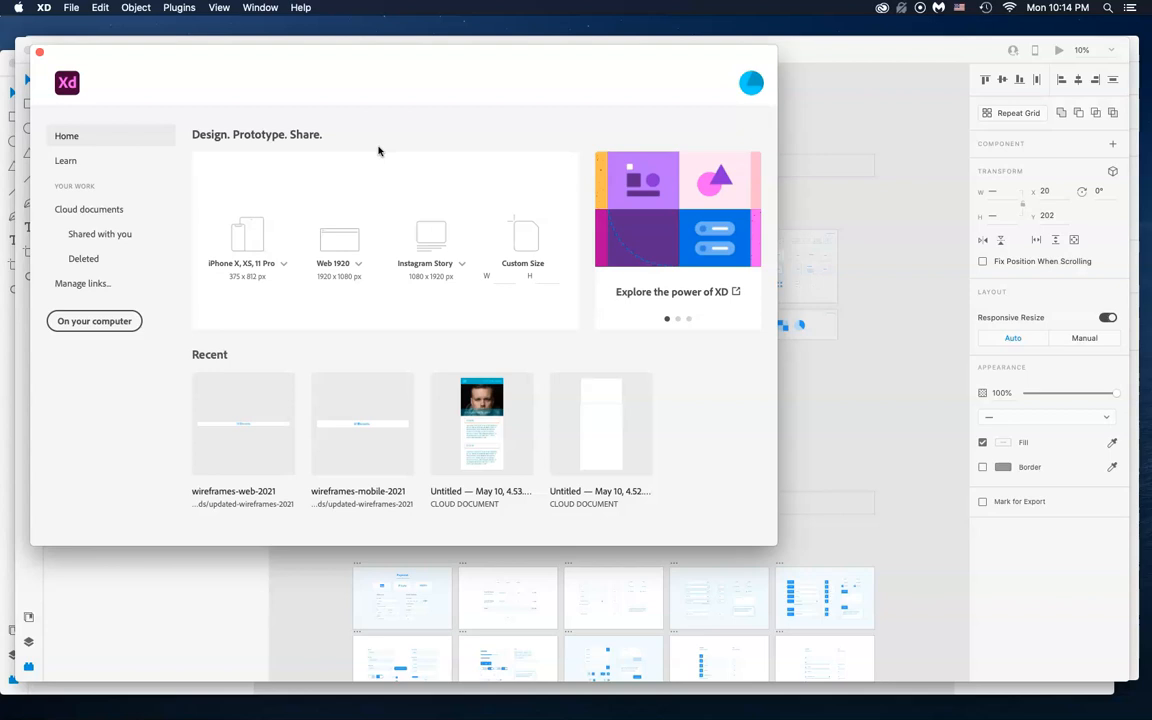
pyautogui.click(376, 208)
pyautogui.click(358, 264)
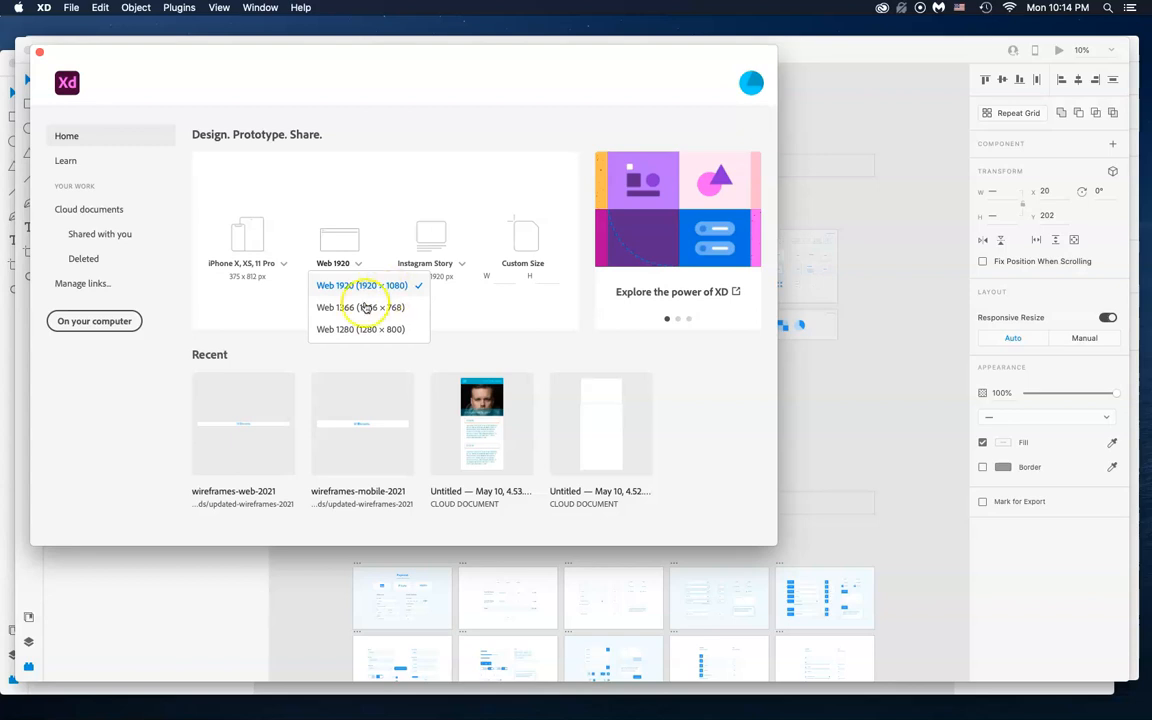
pyautogui.click(362, 307)
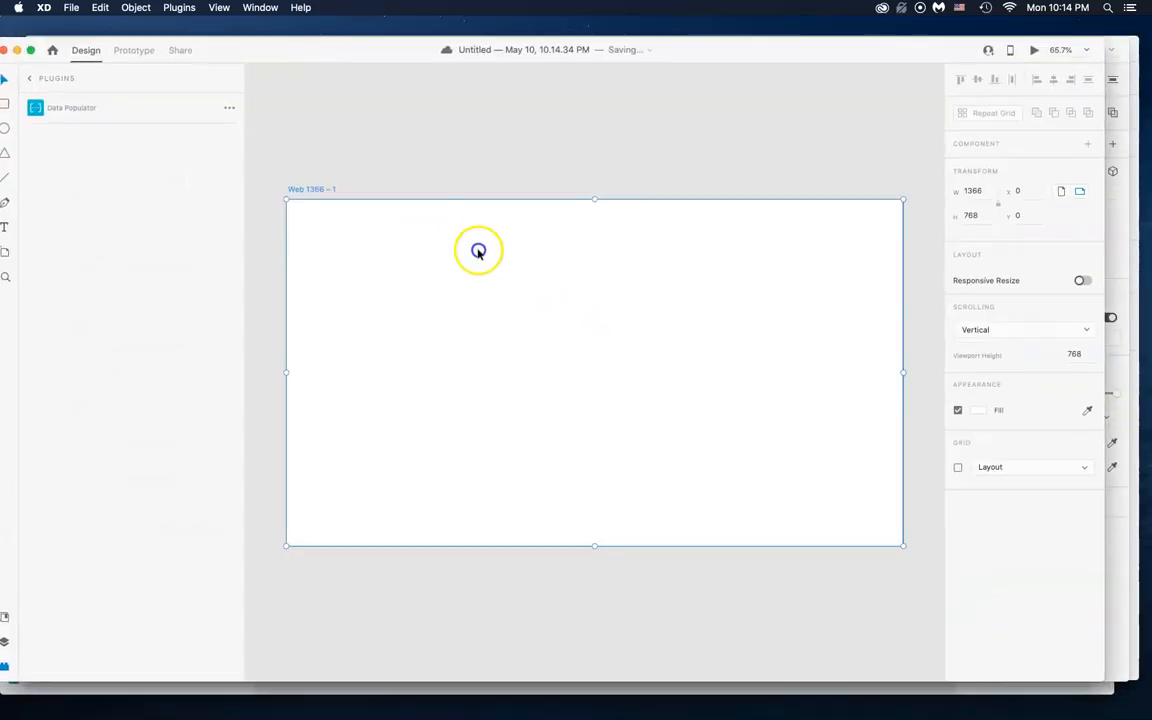
pyautogui.click(252, 229)
pyautogui.click(341, 287)
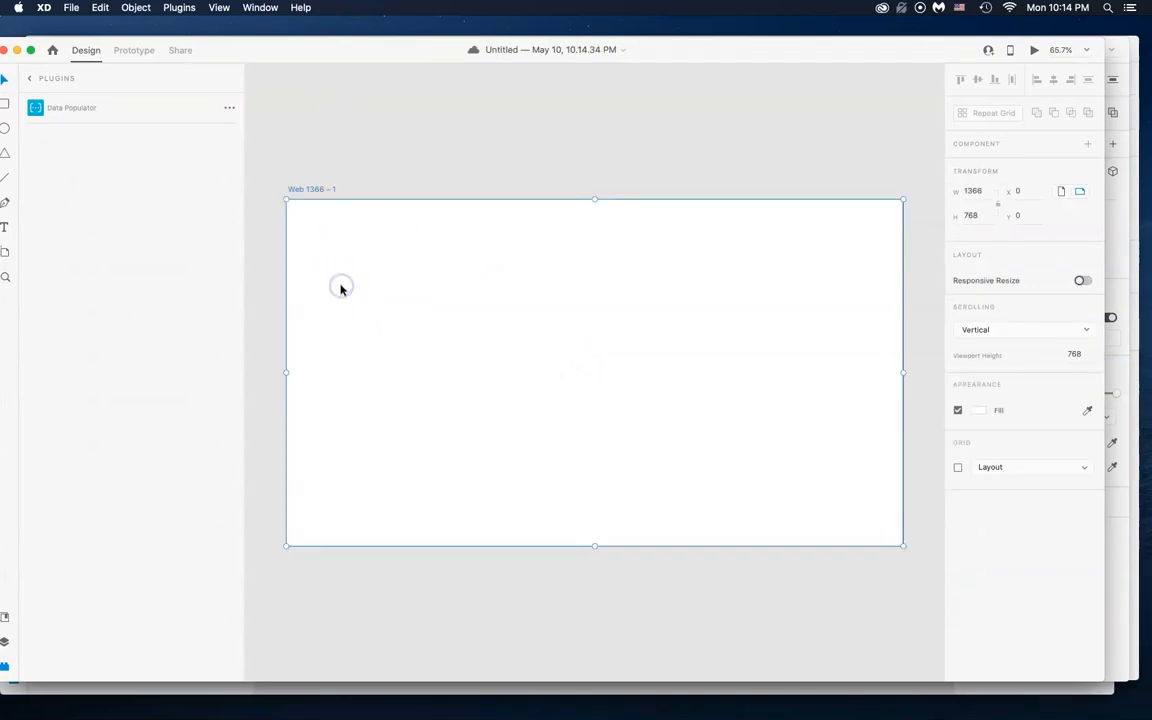
pyautogui.press('Delete')
pyautogui.press('super+z')
pyautogui.click(362, 168)
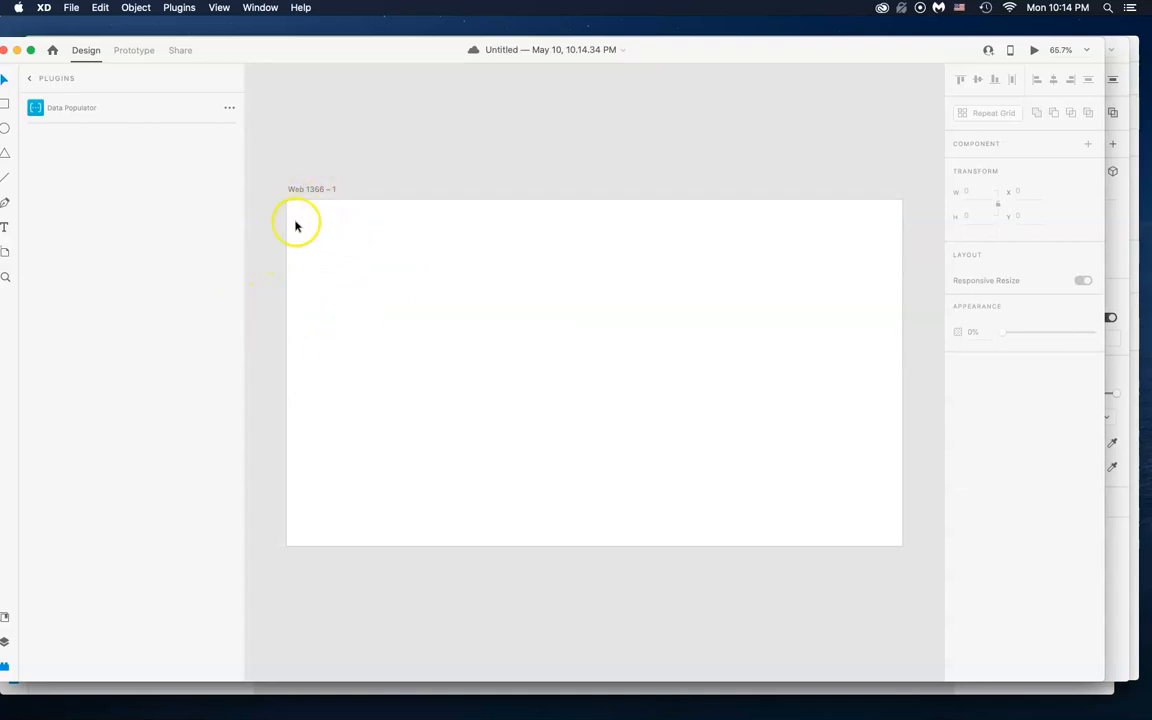
# Draw a banner rectangle of about 1325 × 179 px across the top of the Web 1366 artboard.
pyautogui.moveTo(309, 44)
pyautogui.mouseDown()
pyautogui.moveTo(612, 447)
pyautogui.moveTo(350, 101)
pyautogui.moveTo(329, 49)
pyautogui.mouseUp()
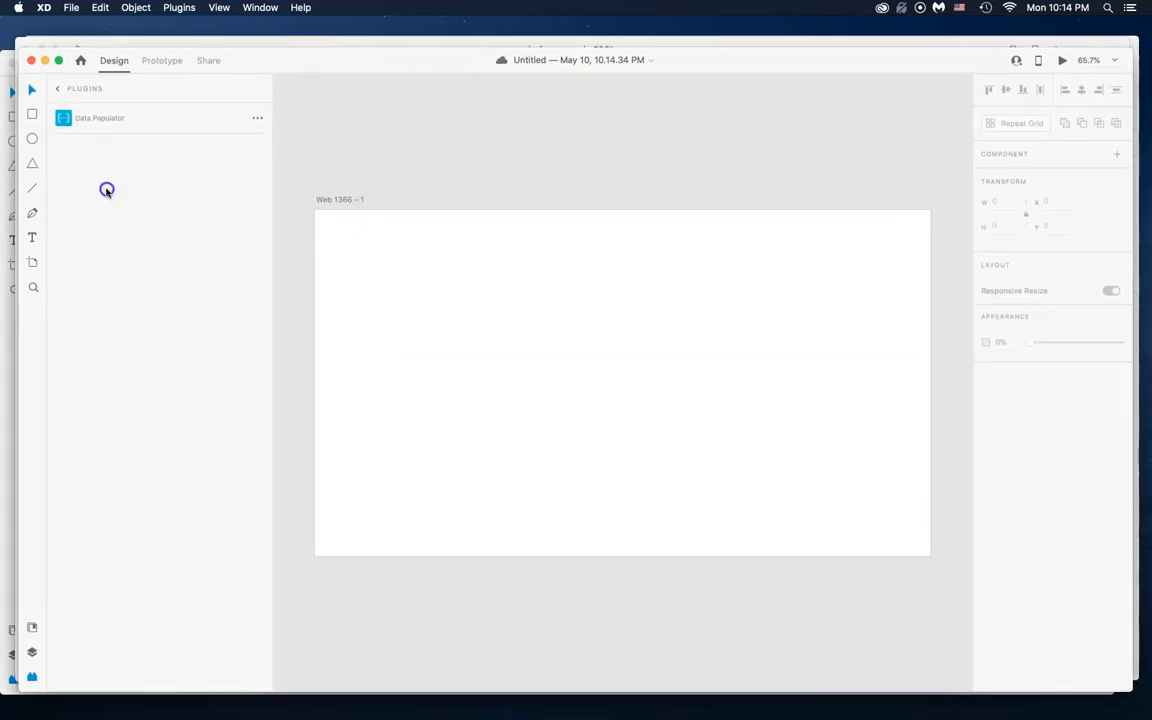
pyautogui.click(31, 116)
pyautogui.click(345, 226)
pyautogui.click(368, 239)
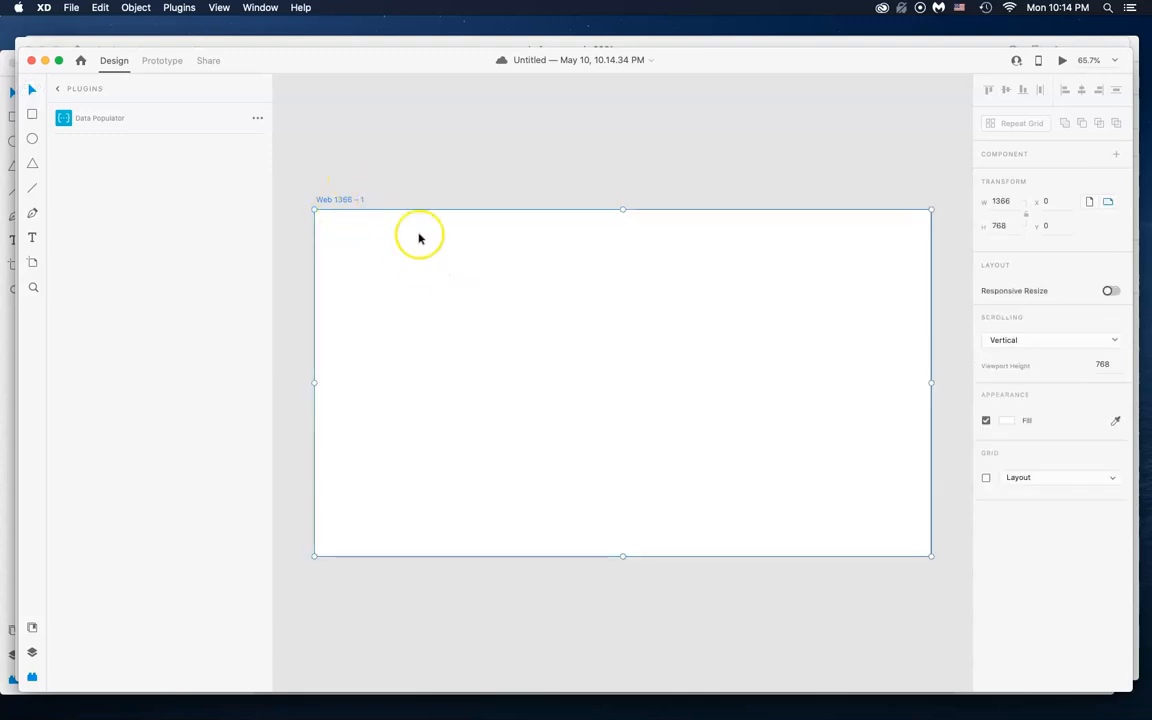
pyautogui.click(31, 117)
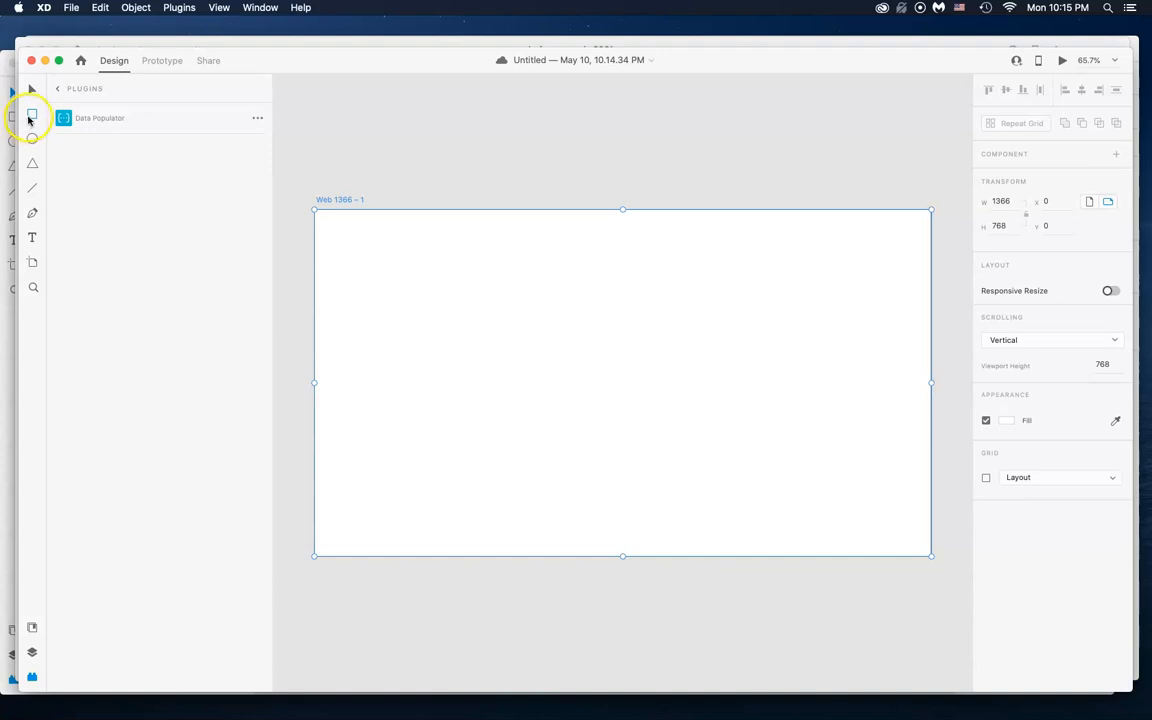
pyautogui.moveTo(324, 218)
pyautogui.mouseDown()
pyautogui.moveTo(455, 262)
pyautogui.moveTo(867, 316)
pyautogui.moveTo(769, 311)
pyautogui.moveTo(922, 299)
pyautogui.mouseUp()
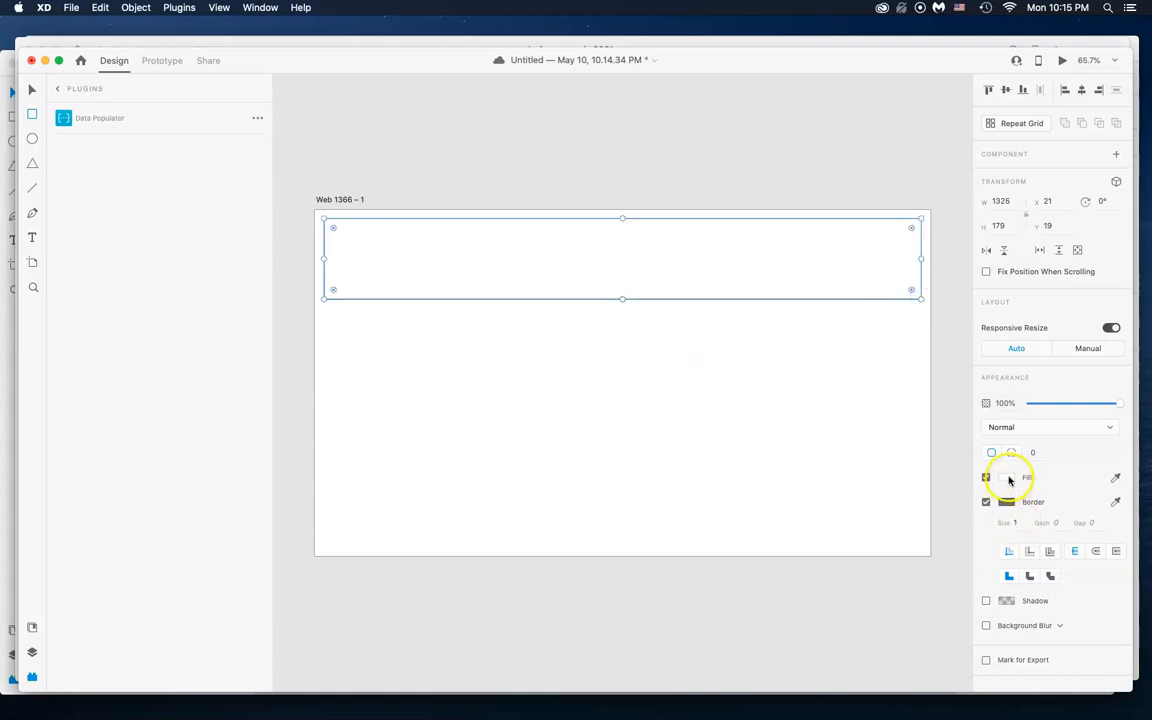
# Turn the banner rectangle's border off and back on, then widen the rectangle to about 1329 px.
pyautogui.click(986, 502)
pyautogui.click(986, 502)
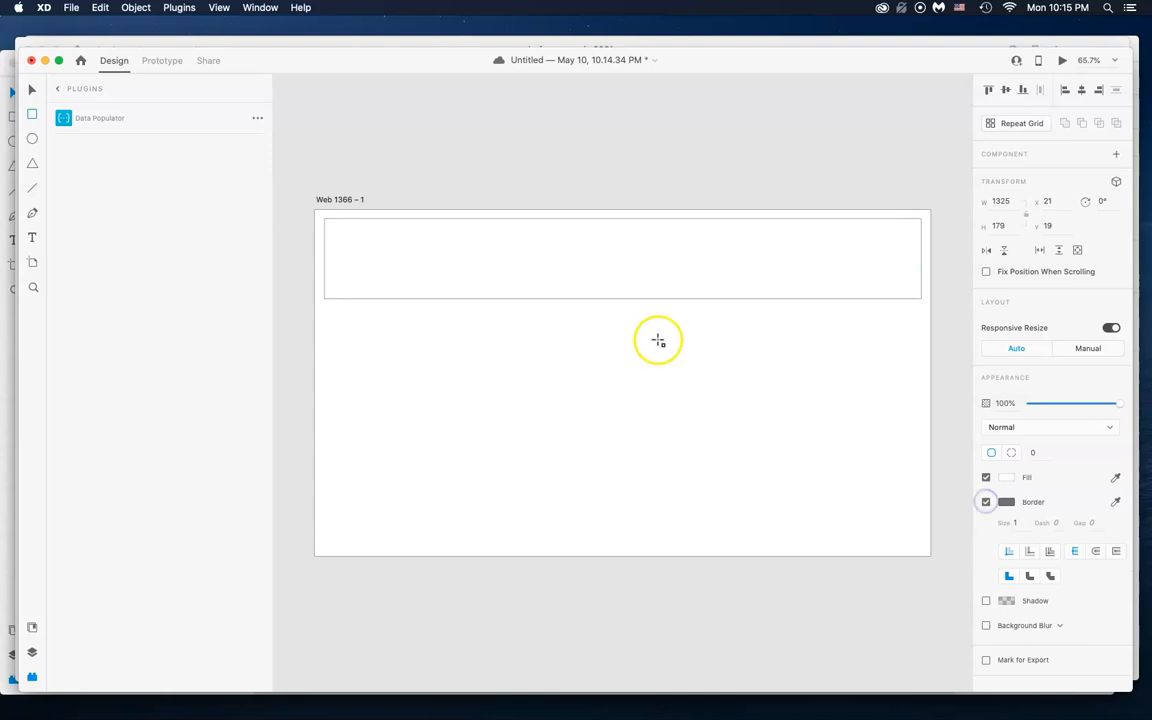
pyautogui.click(28, 92)
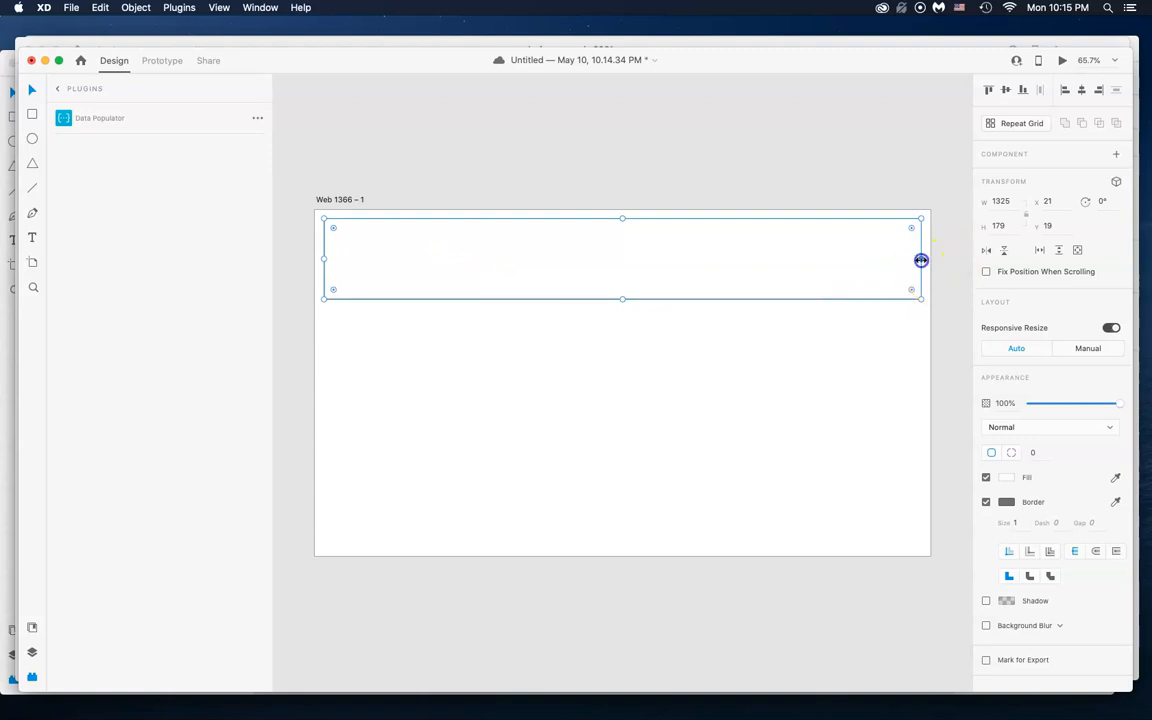
pyautogui.moveTo(923, 259); pyautogui.dragTo(923, 259)
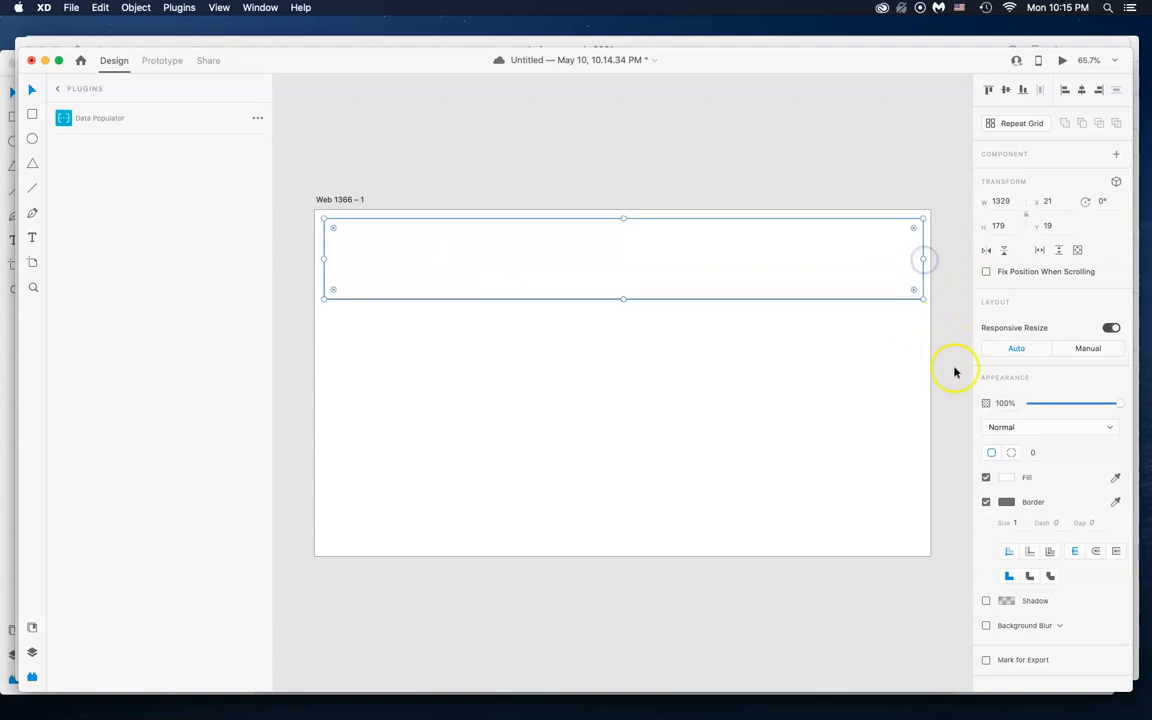
# Fill the banner rectangle with bright red and set its border color to dark red #670101.
pyautogui.click(1006, 477)
pyautogui.moveTo(912, 430); pyautogui.dragTo(944, 428)
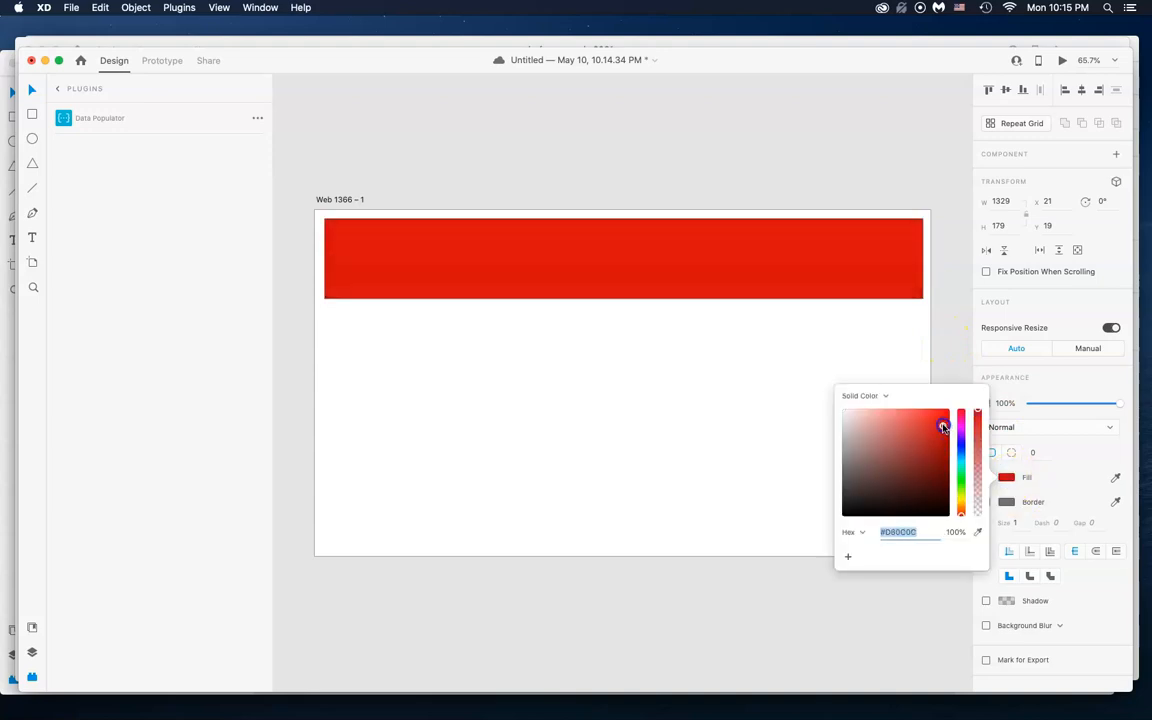
pyautogui.click(1007, 501)
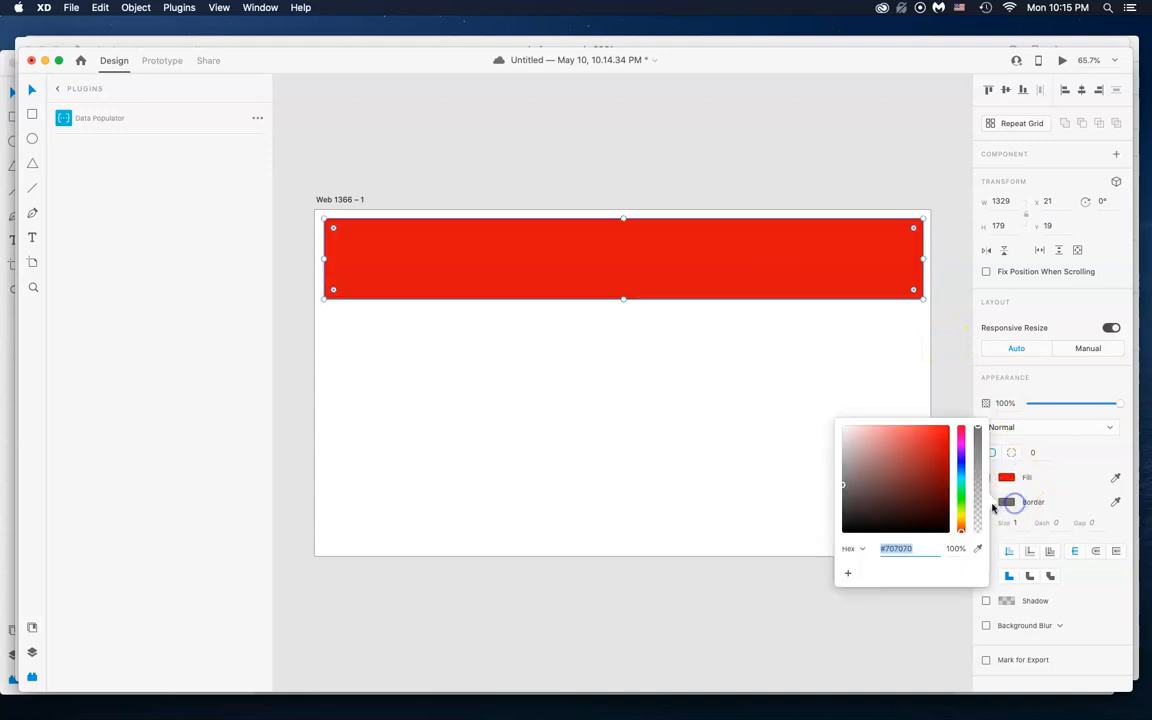
pyautogui.moveTo(918, 487); pyautogui.dragTo(950, 490)
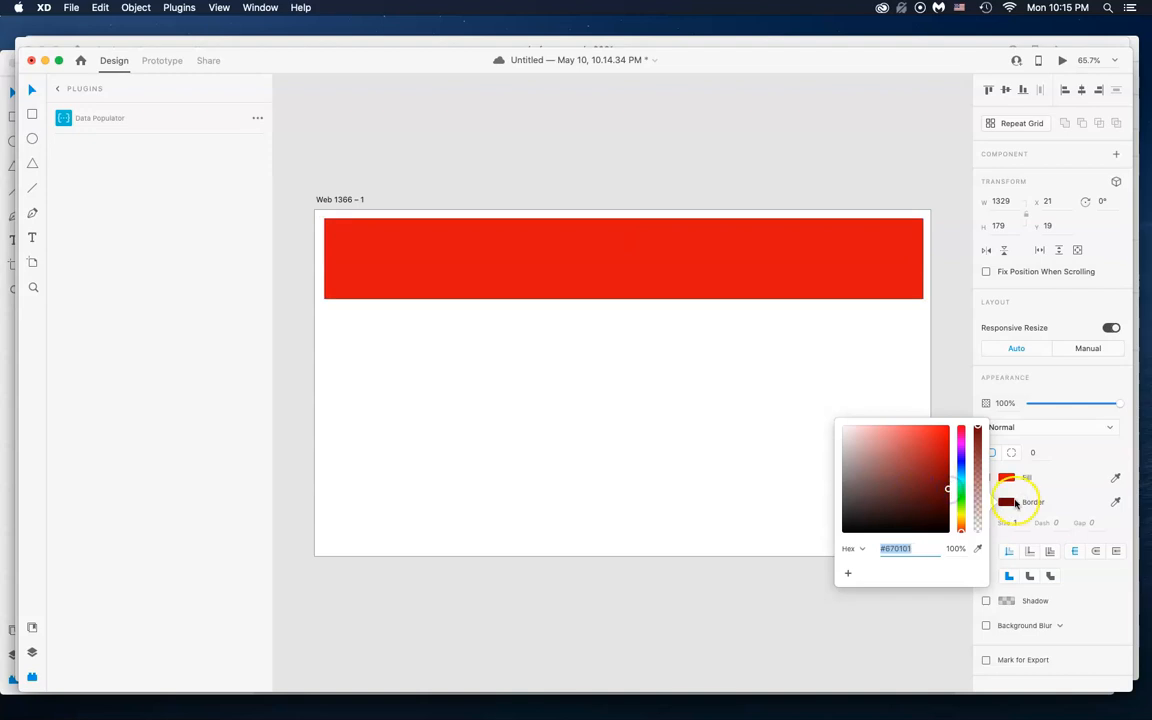
# Turn off the border of the banner rectangle.
pyautogui.click(913, 617)
pyautogui.click(797, 275)
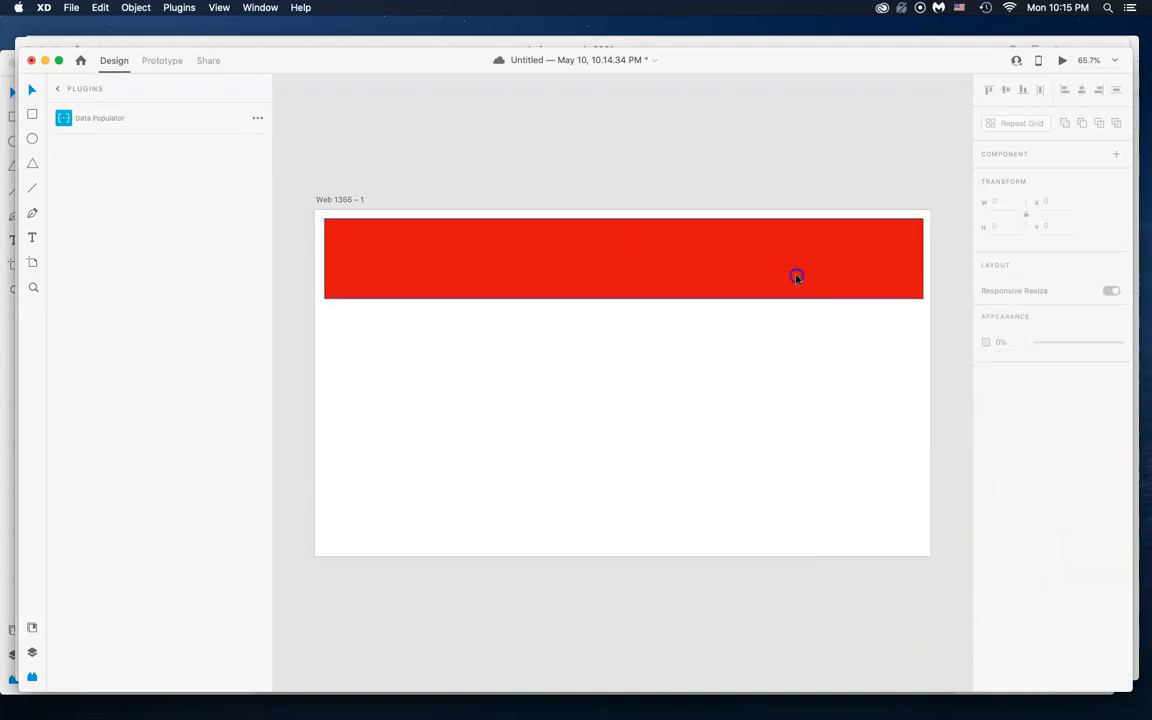
pyautogui.click(986, 502)
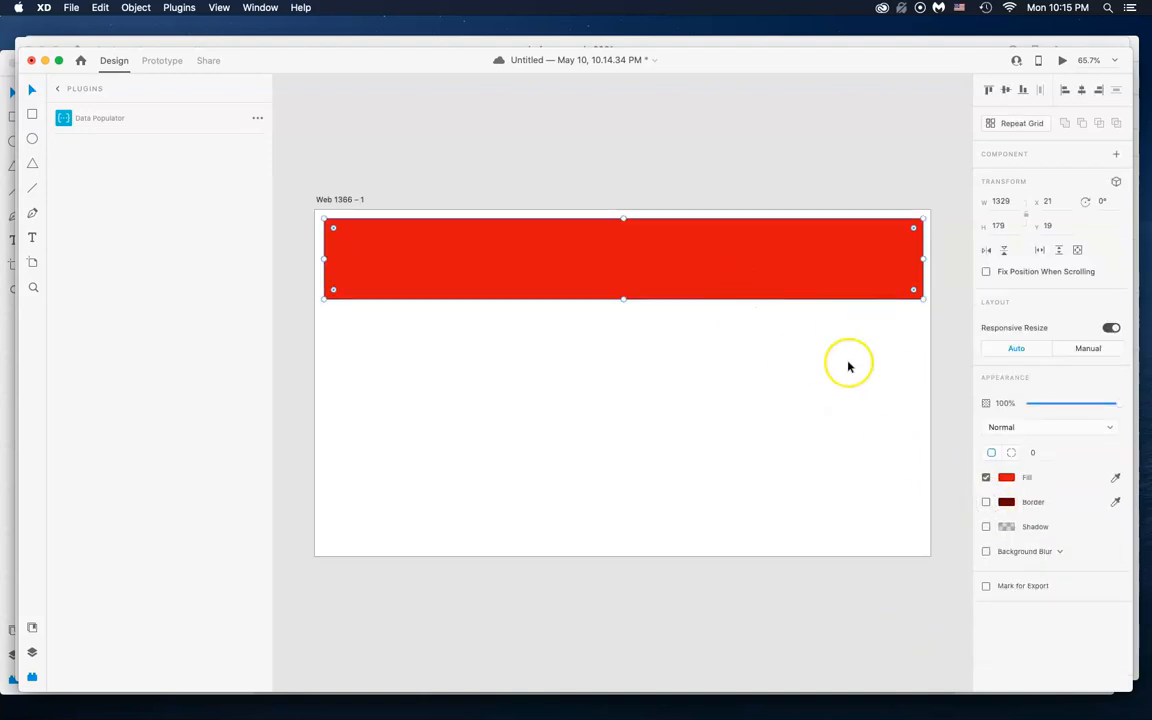
# Add a gray #646464 shadow to the banner rectangle and raise the shadow's opacity to 76%.
pyautogui.click(1006, 527)
pyautogui.moveTo(872, 506); pyautogui.dragTo(842, 515)
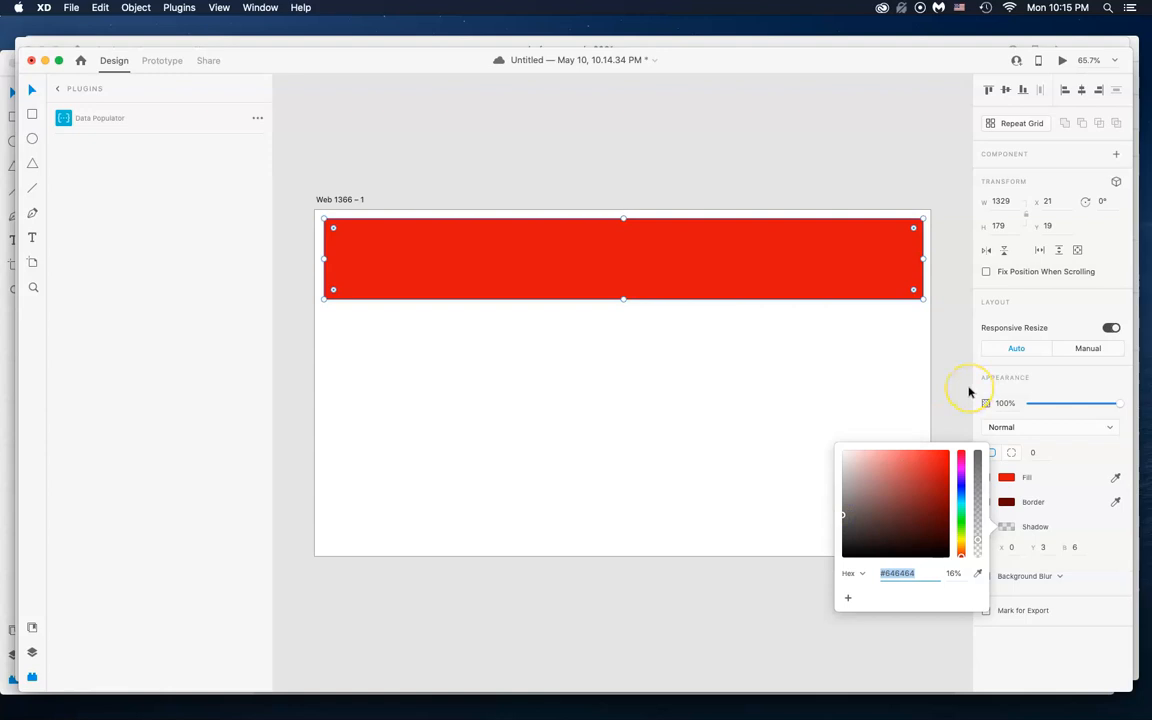
pyautogui.press('super+equal')
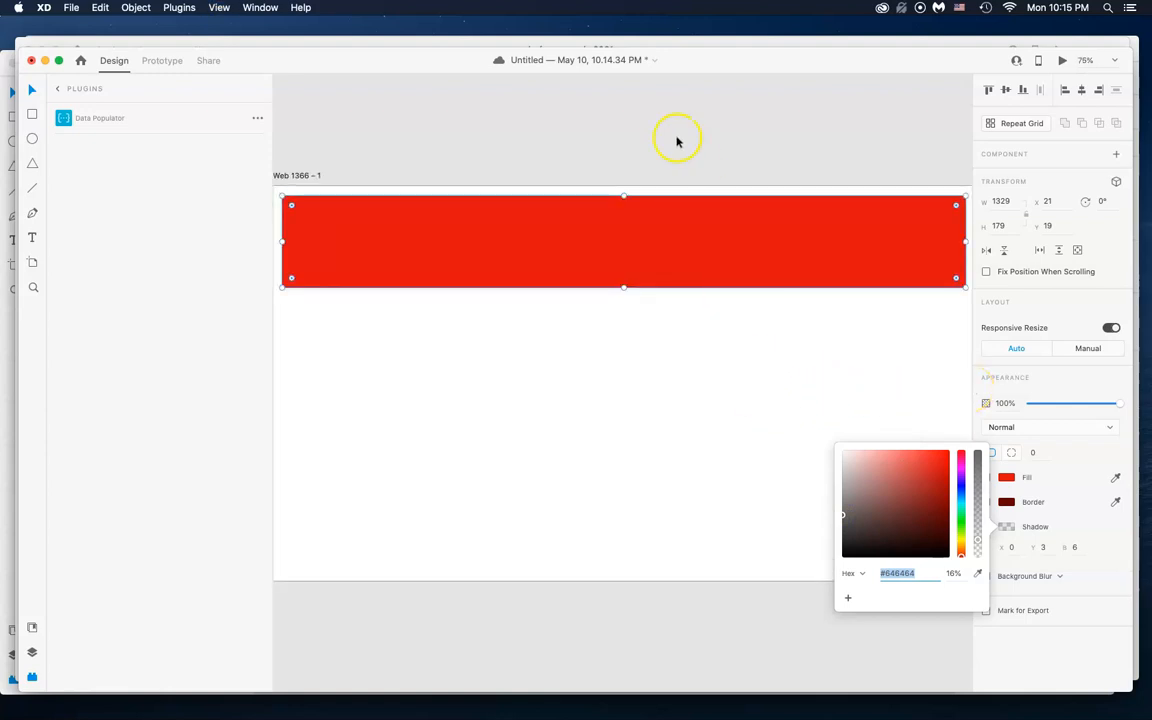
pyautogui.click(673, 140)
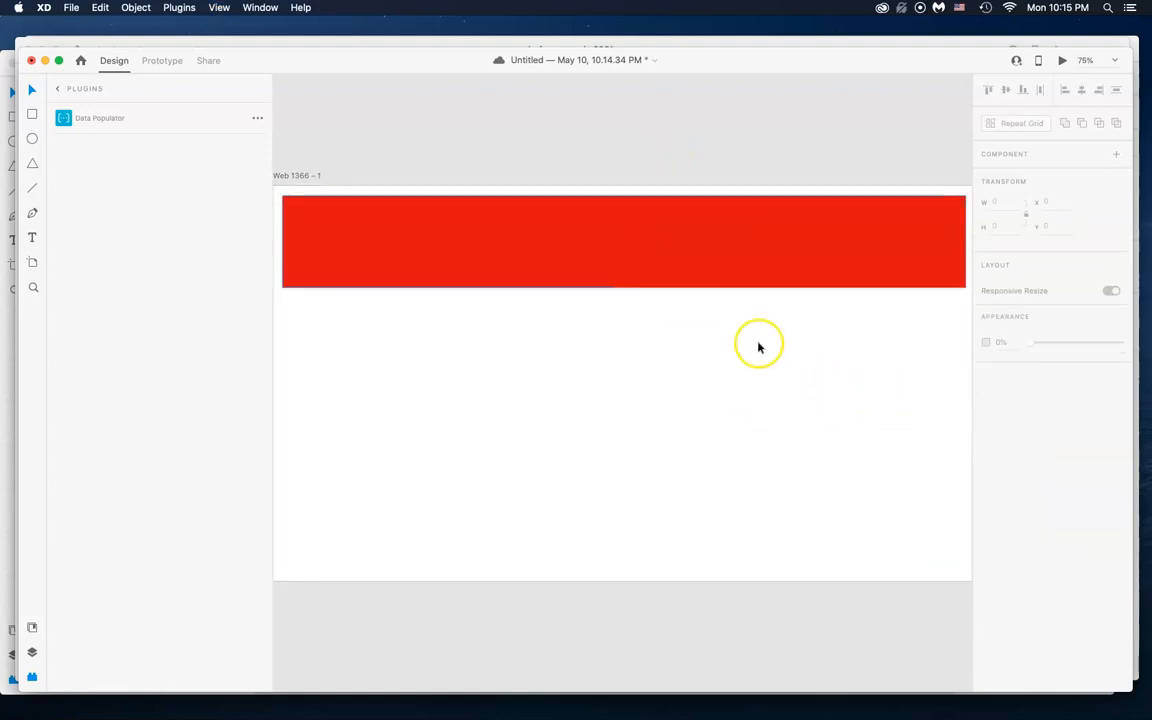
pyautogui.click(754, 253)
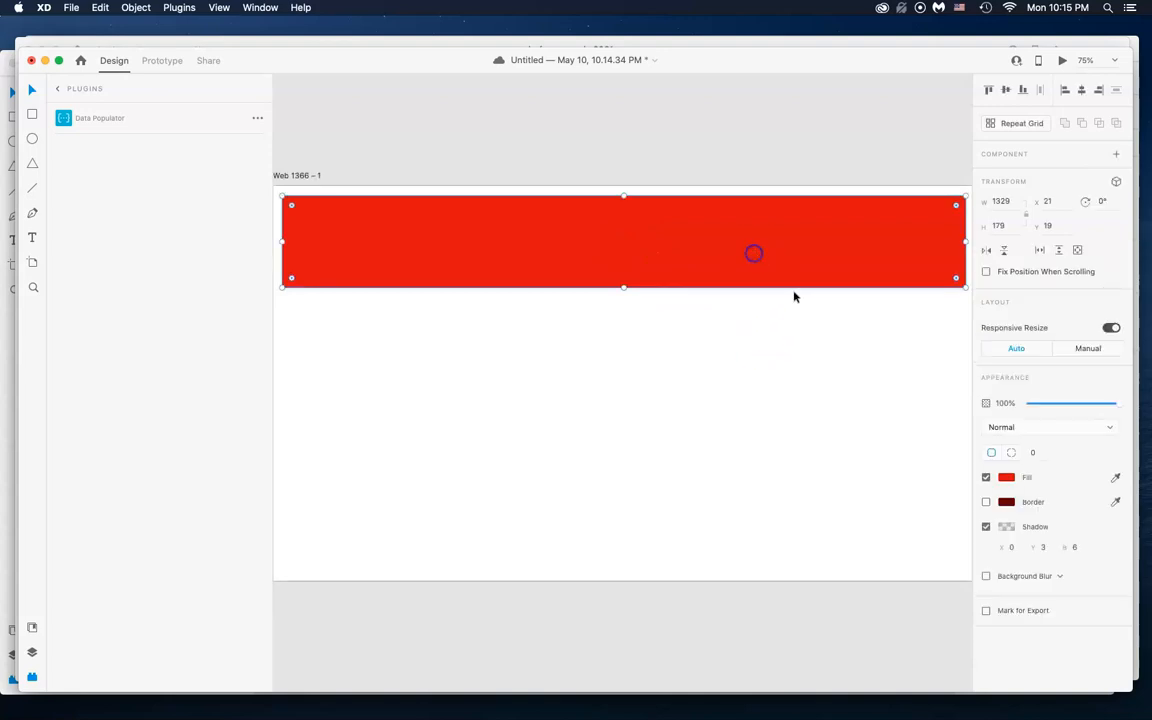
pyautogui.click(1006, 528)
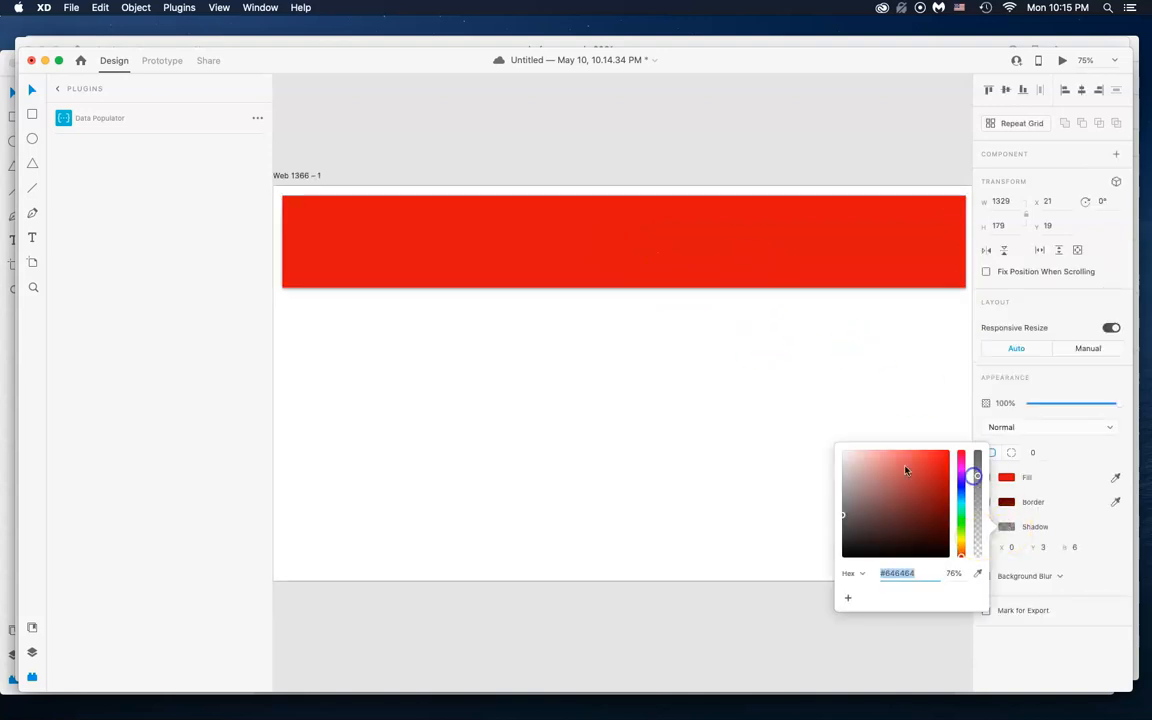
pyautogui.click(777, 380)
pyautogui.click(467, 150)
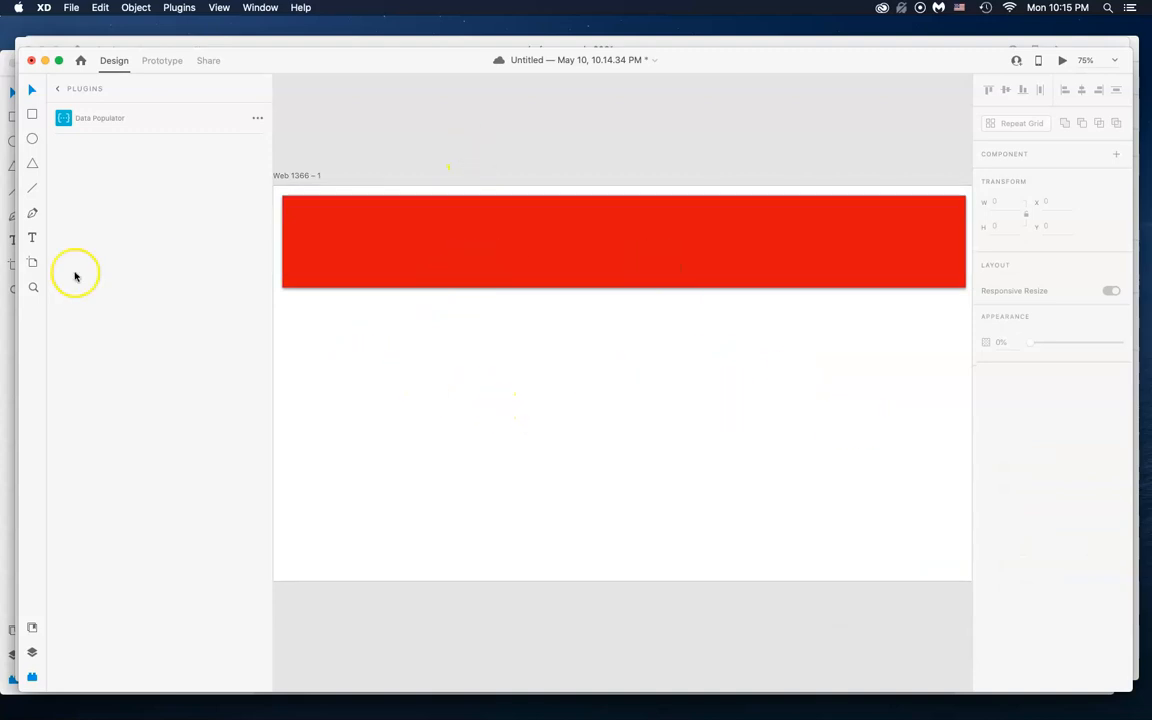
# Add the heading text "This is our new website!" inside the red banner, near its left end.
pyautogui.click(33, 238)
pyautogui.click(298, 235)
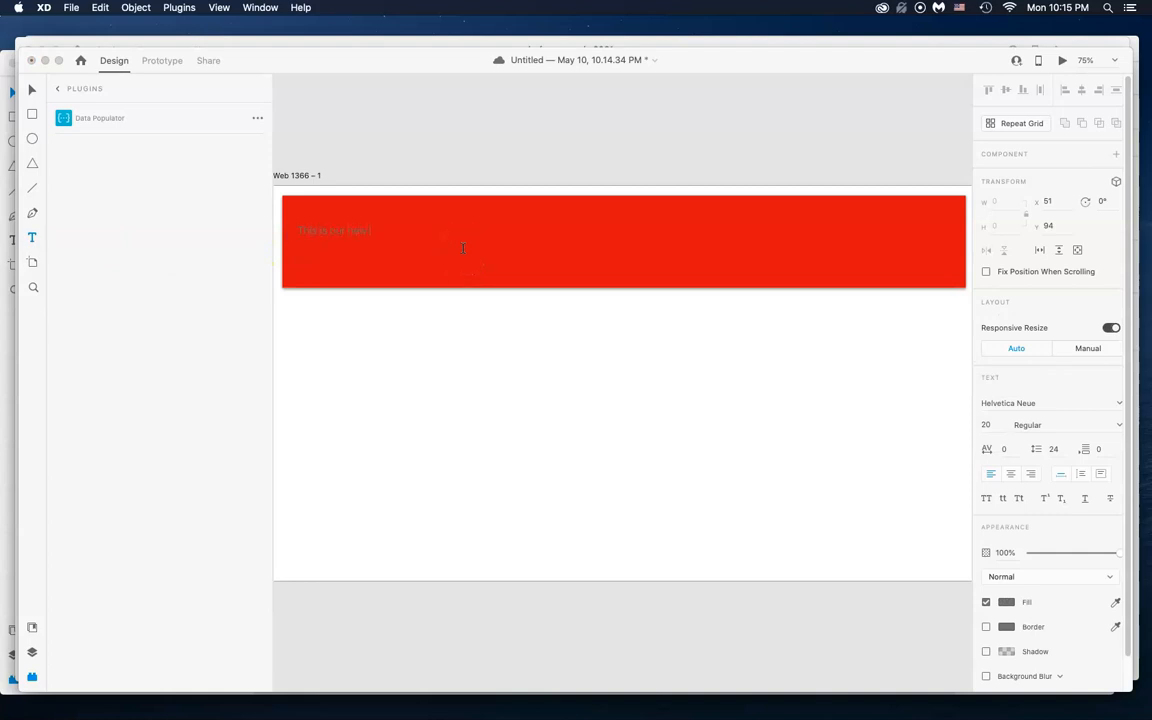
pyautogui.press('BackSpace')
pyautogui.press('BackSpace')
pyautogui.press('BackSpace')
# Set the whole banner heading to Bold with a font size of 36.
pyautogui.click(343, 236)
pyautogui.doubleClick(347, 234)
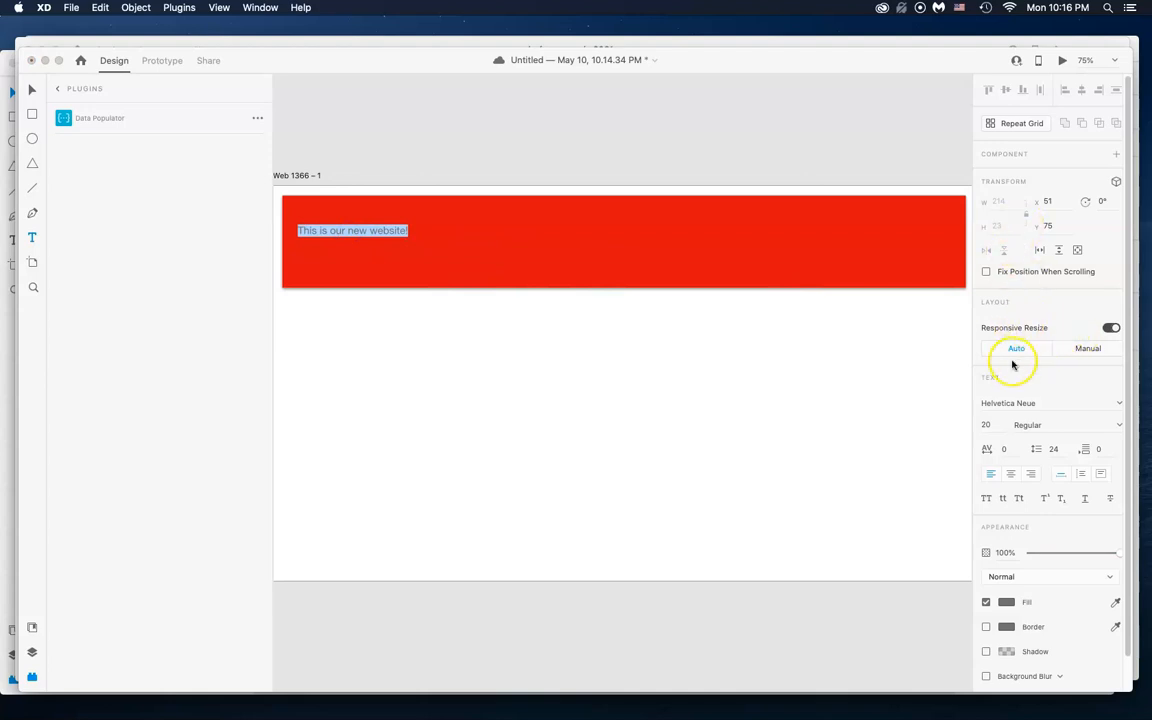
pyautogui.click(1119, 425)
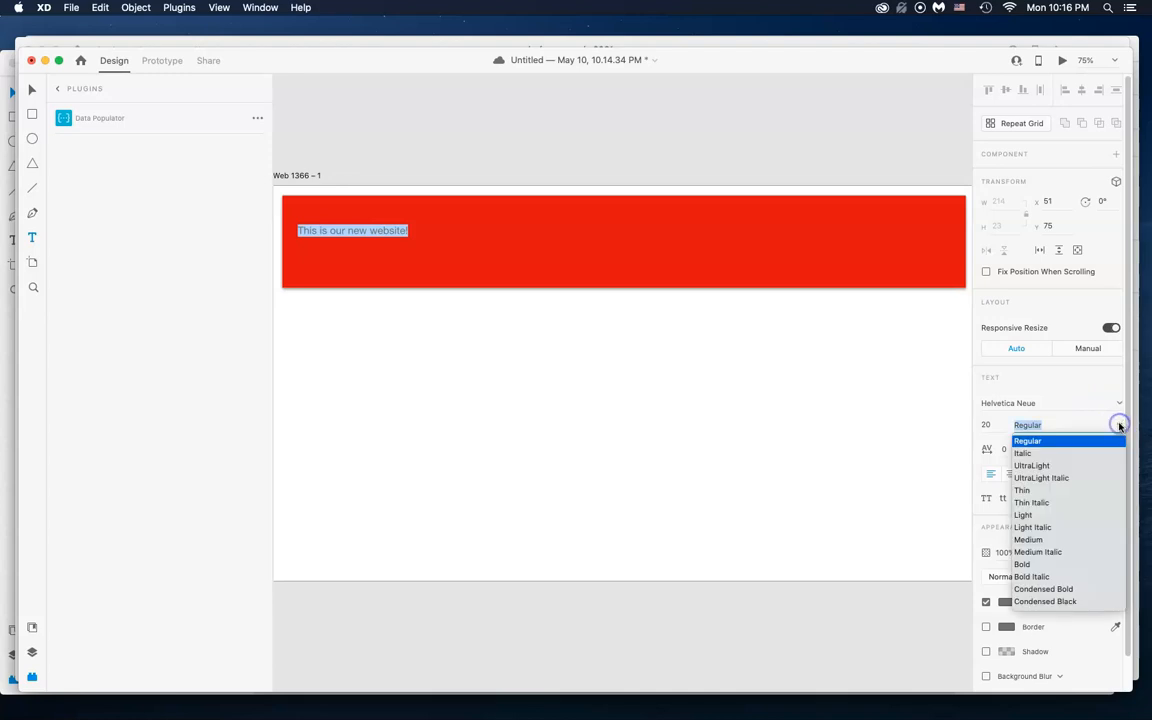
pyautogui.click(1024, 565)
pyautogui.click(986, 425)
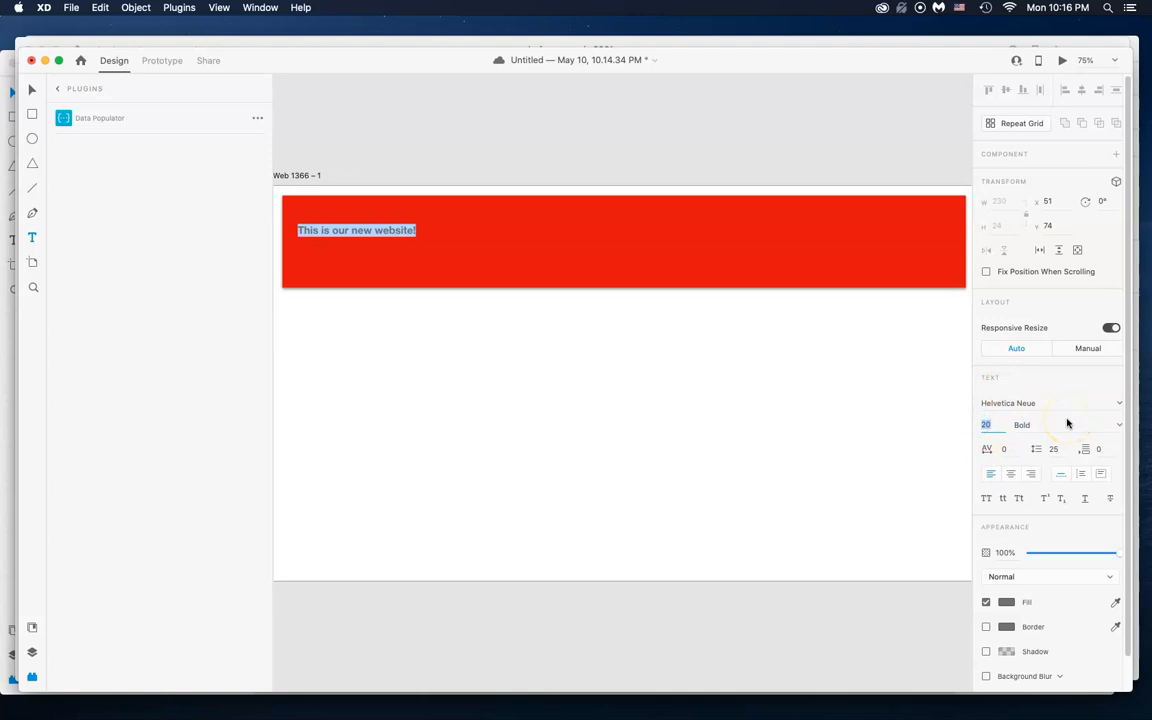
pyautogui.write('36')
pyautogui.press('Return')
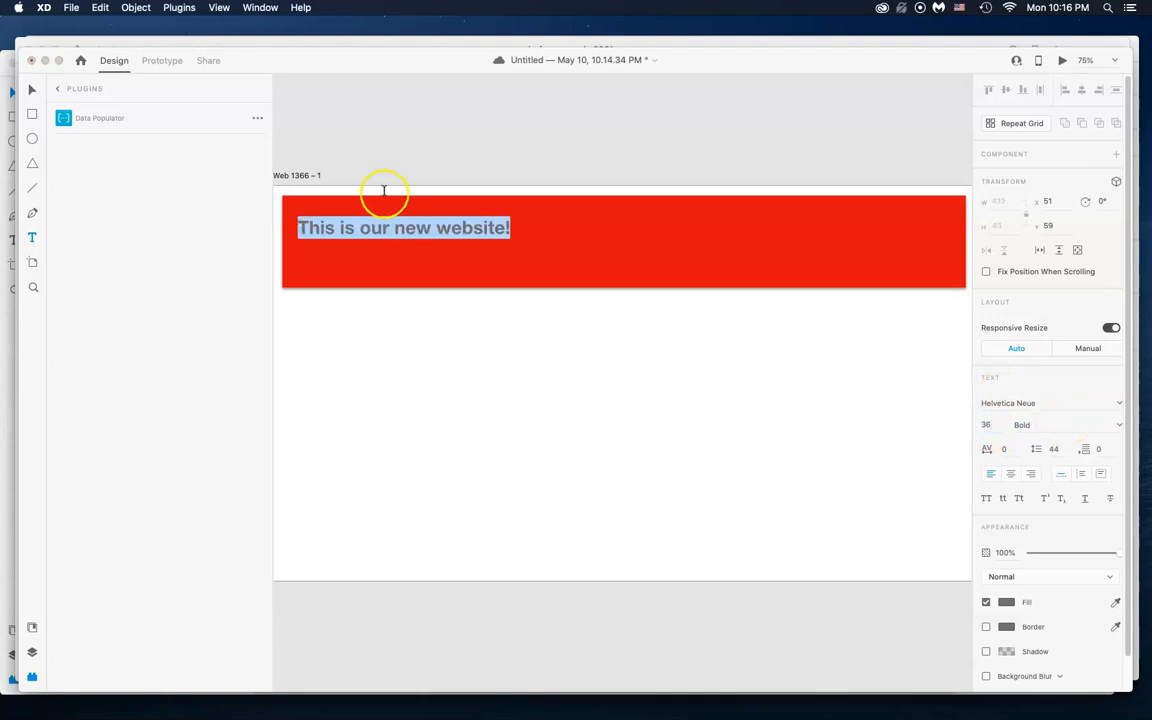
# Move the heading slightly lower in the banner and change its fill to a pale yellow.
pyautogui.click(31, 90)
pyautogui.moveTo(461, 236); pyautogui.dragTo(453, 237)
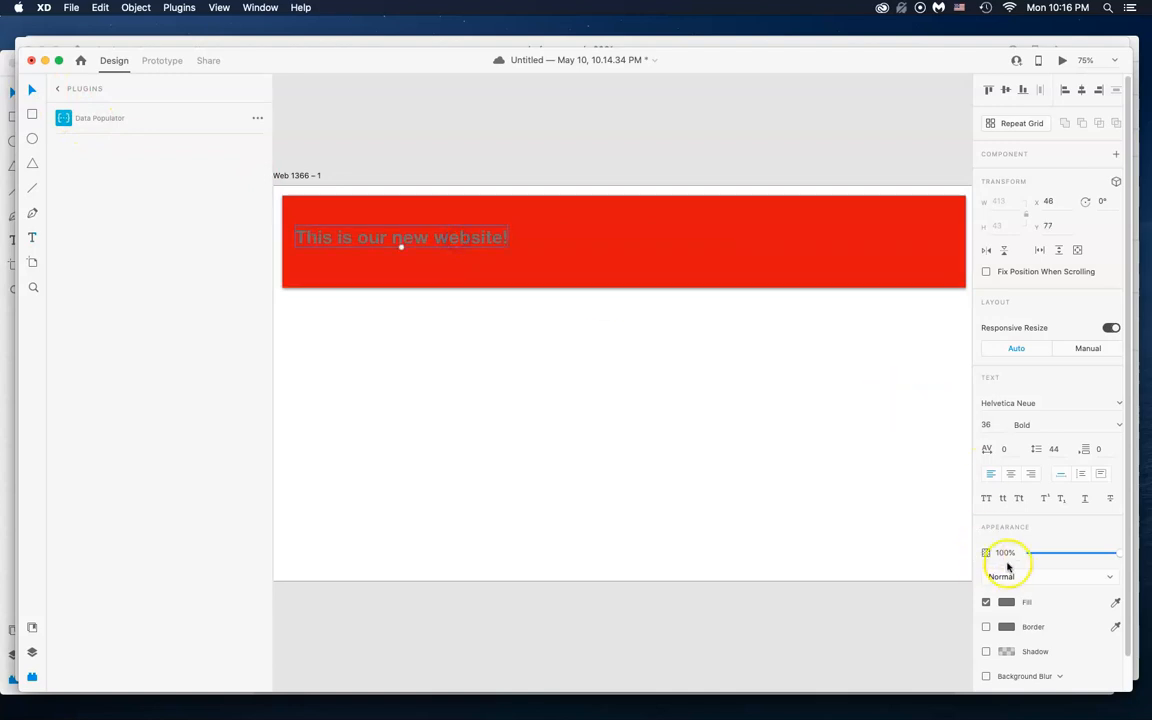
pyautogui.click(1006, 601)
pyautogui.click(912, 578)
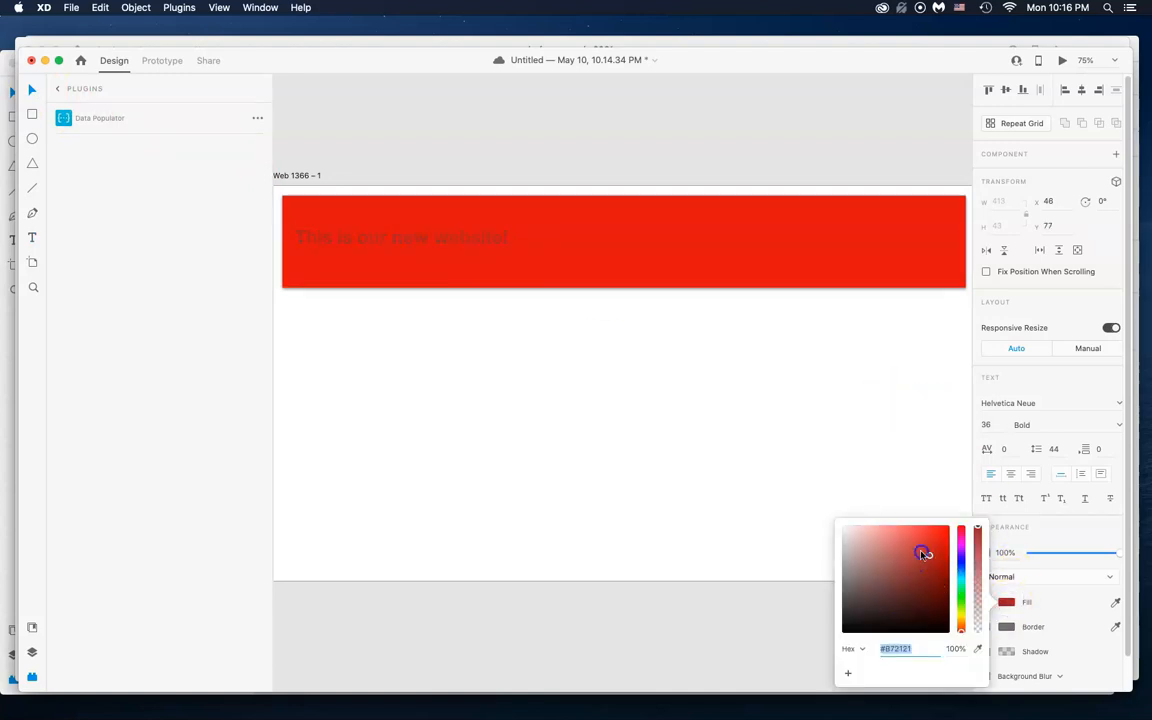
pyautogui.moveTo(922, 553); pyautogui.dragTo(887, 532)
pyautogui.moveTo(963, 540); pyautogui.dragTo(961, 619)
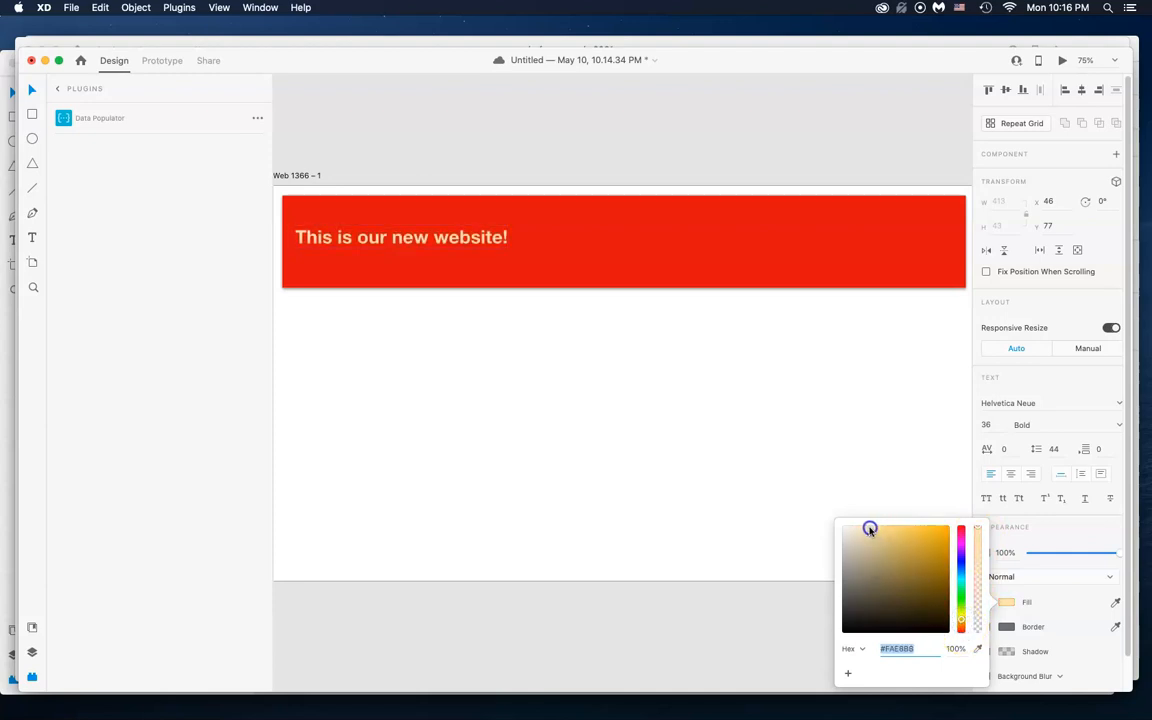
# Enlarge the heading to font size 48 and reposition it near the banner's upper-left corner.
pyautogui.moveTo(401, 234); pyautogui.dragTo(428, 243)
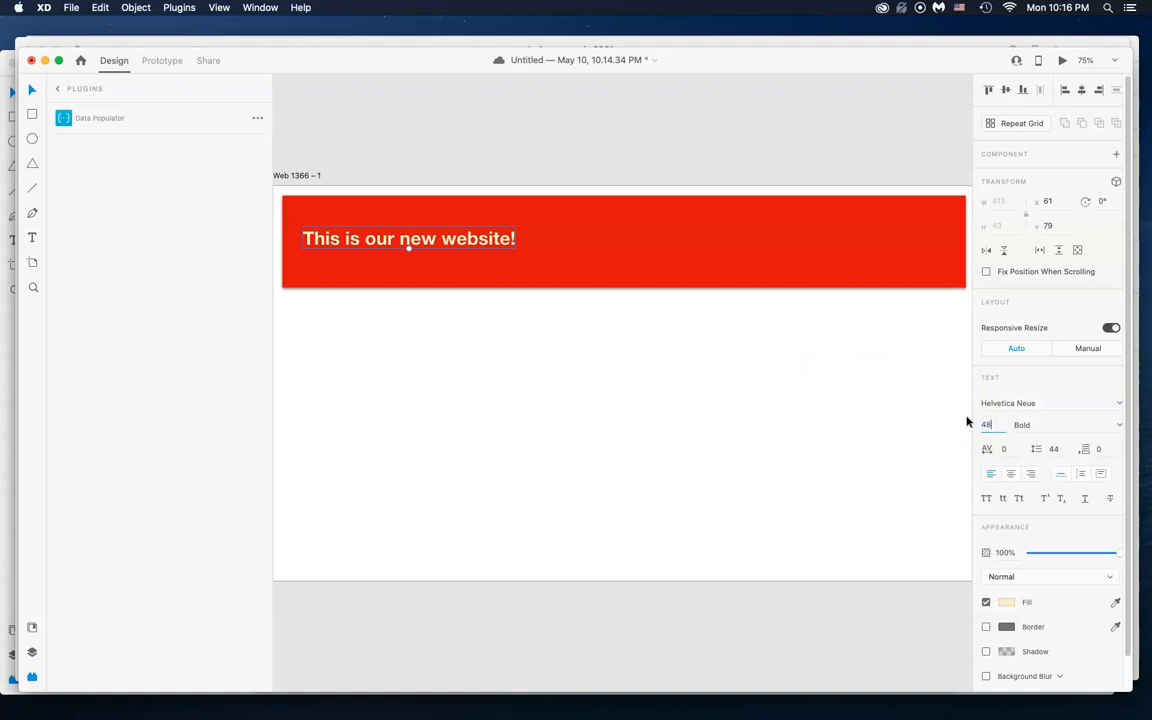
pyautogui.press('Return')
pyautogui.moveTo(535, 233)
pyautogui.mouseDown()
pyautogui.moveTo(540, 244)
pyautogui.moveTo(525, 221)
pyautogui.mouseUp()
# Reduce the banner rectangle's height from its lower edge so it fits closely around the heading.
pyautogui.click(689, 283)
pyautogui.moveTo(622, 288); pyautogui.dragTo(619, 238)
pyautogui.click(499, 131)
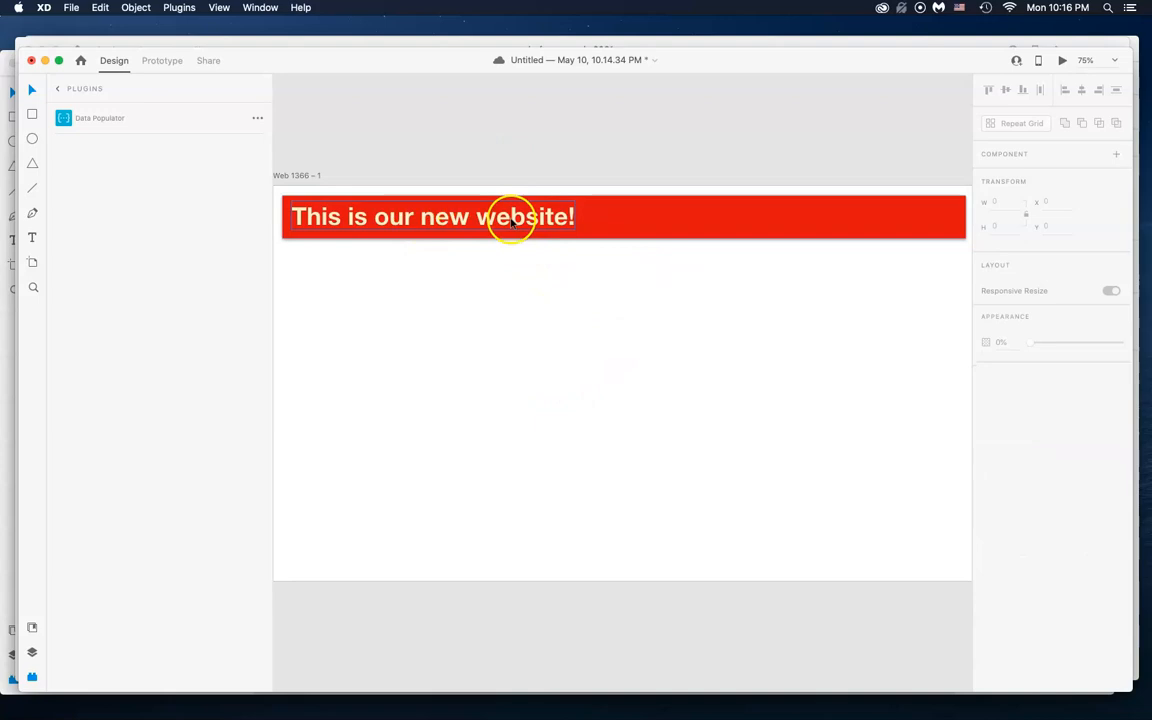
# Draw a sidebar rectangle of about 235 × 636 px under the banner's left end and fill it with the red sampled from the banner.
pyautogui.click(32, 114)
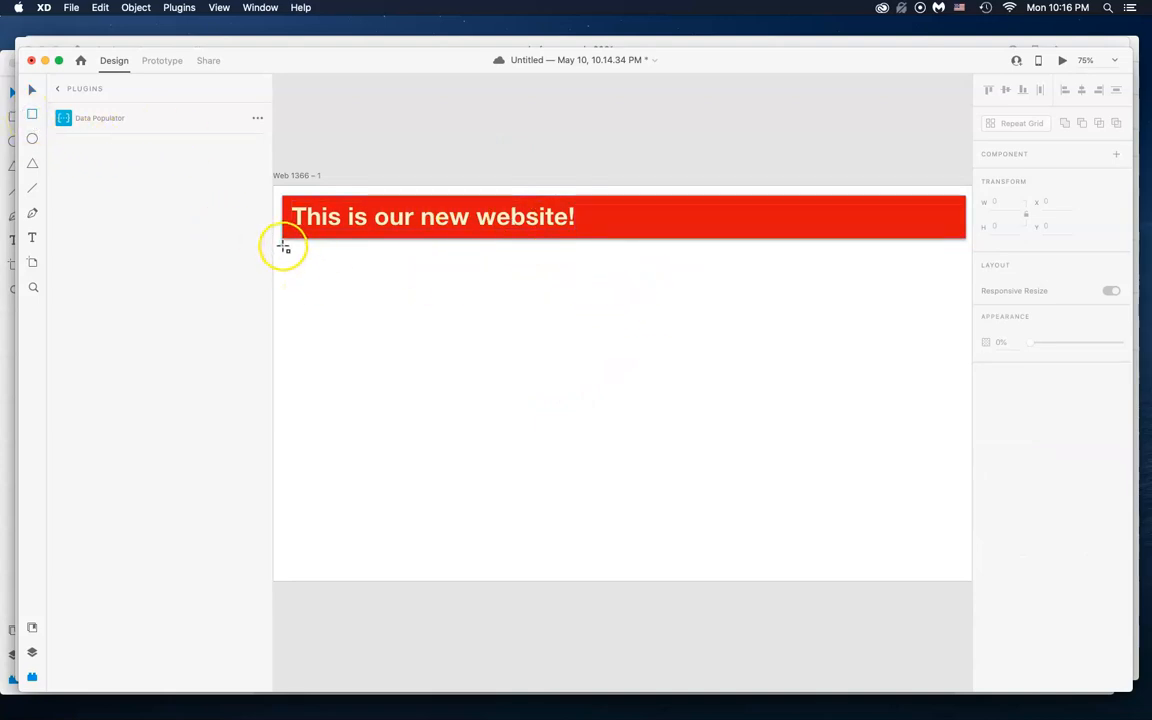
pyautogui.moveTo(284, 246)
pyautogui.mouseDown()
pyautogui.moveTo(311, 262)
pyautogui.moveTo(409, 404)
pyautogui.moveTo(414, 455)
pyautogui.moveTo(375, 465)
pyautogui.moveTo(406, 468)
pyautogui.moveTo(403, 572)
pyautogui.mouseUp()
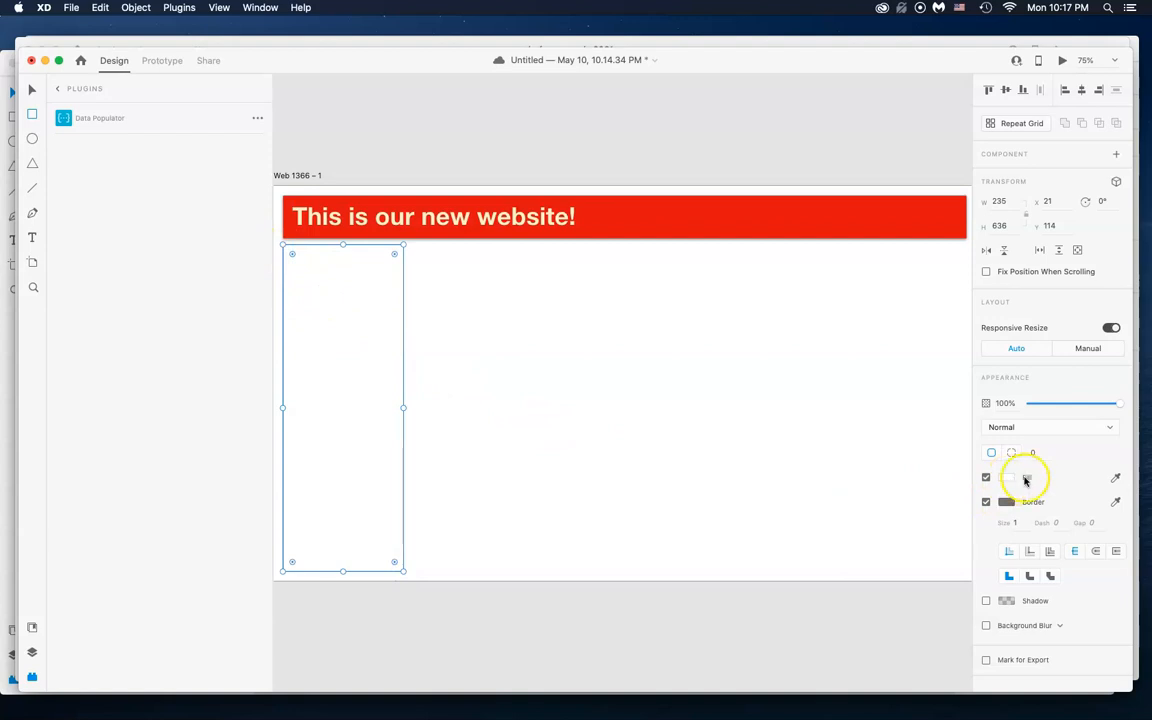
pyautogui.click(1115, 478)
pyautogui.click(674, 215)
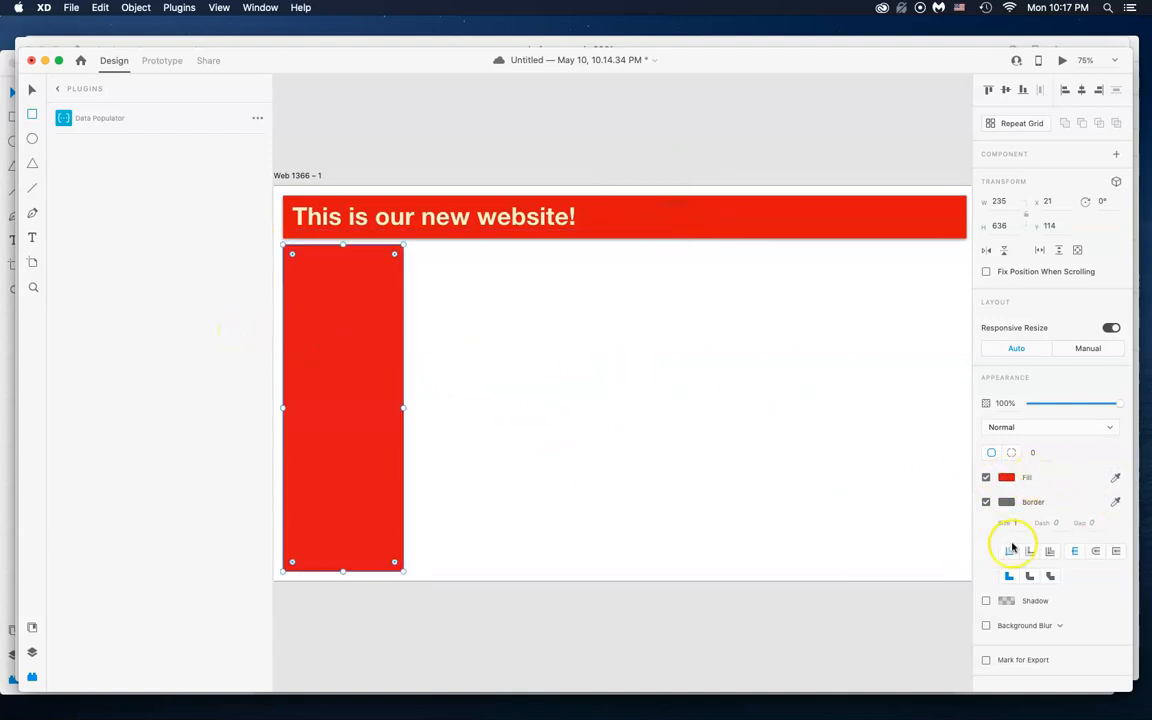
# Turn off the sidebar's border and give it a black #000000 shadow at 59% opacity.
pyautogui.click(986, 502)
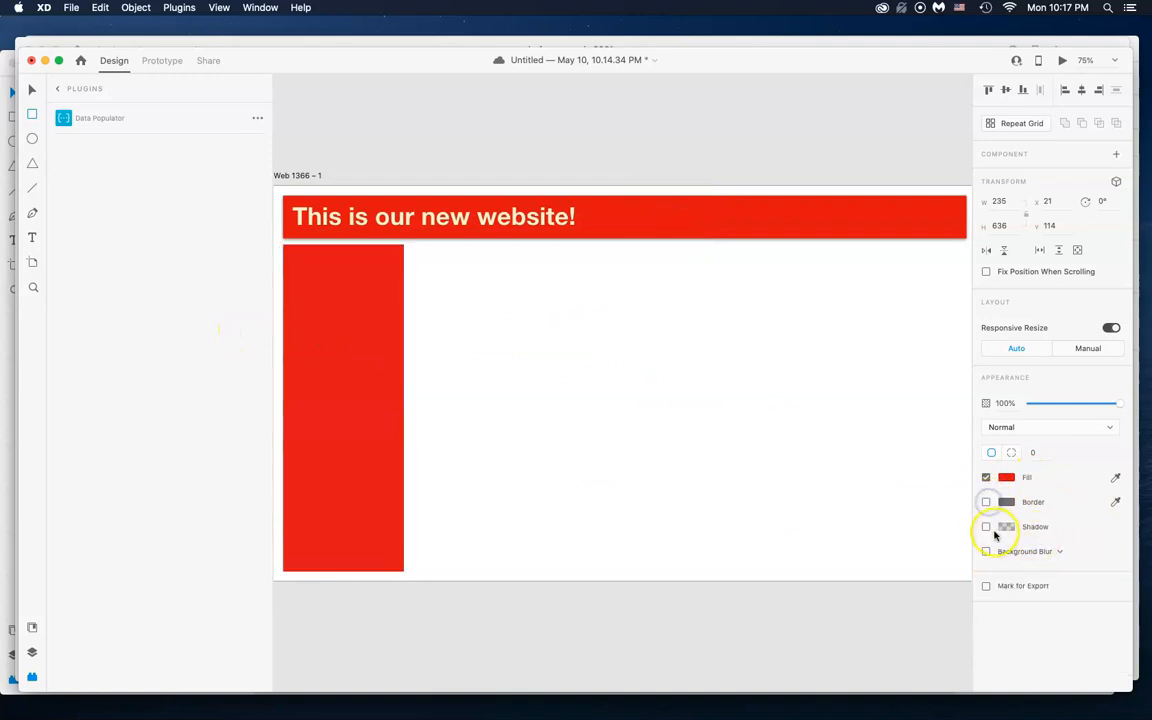
pyautogui.click(986, 526)
pyautogui.click(1008, 525)
pyautogui.moveTo(977, 548); pyautogui.dragTo(584, 494)
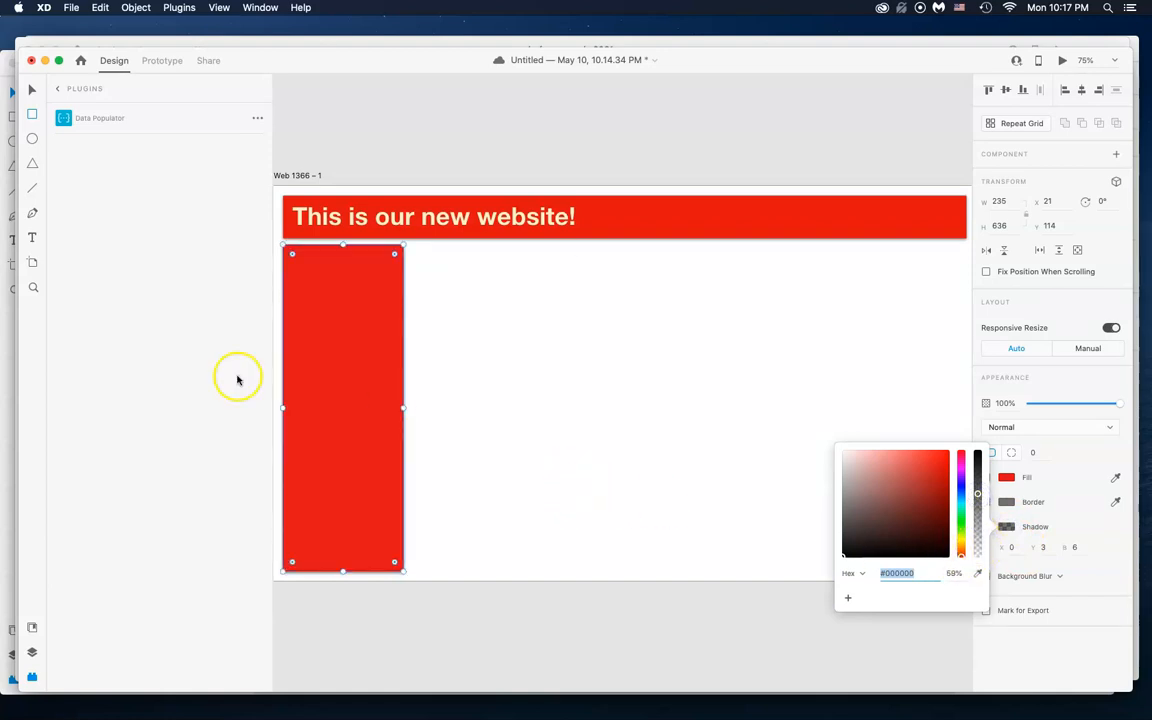
pyautogui.click(103, 226)
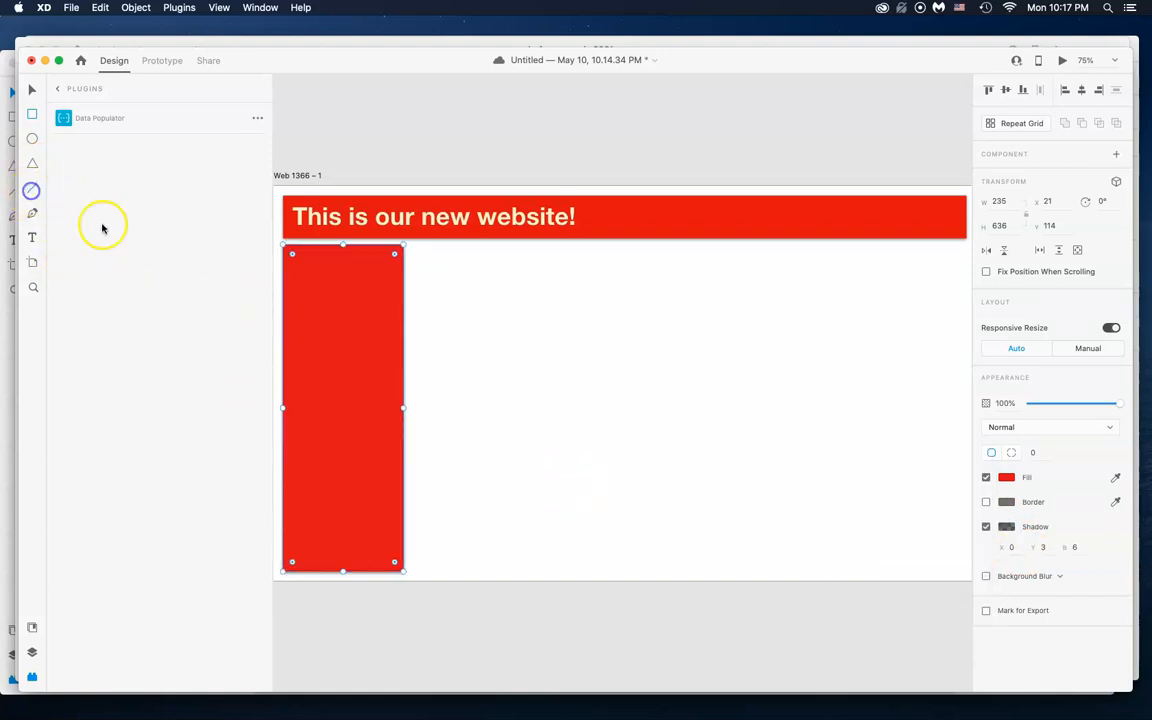
# Draw a horizontal divider line about 235 px long across the upper part of the sidebar and color it white.
pyautogui.click(30, 190)
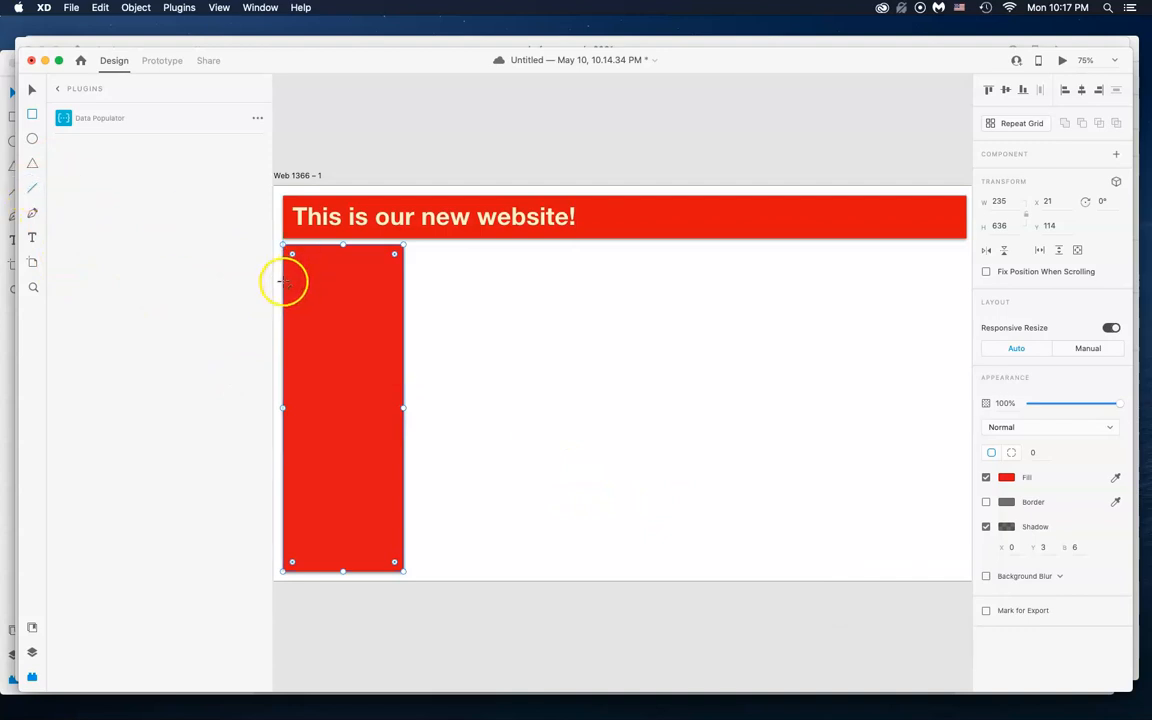
pyautogui.moveTo(285, 281); pyautogui.dragTo(404, 281)
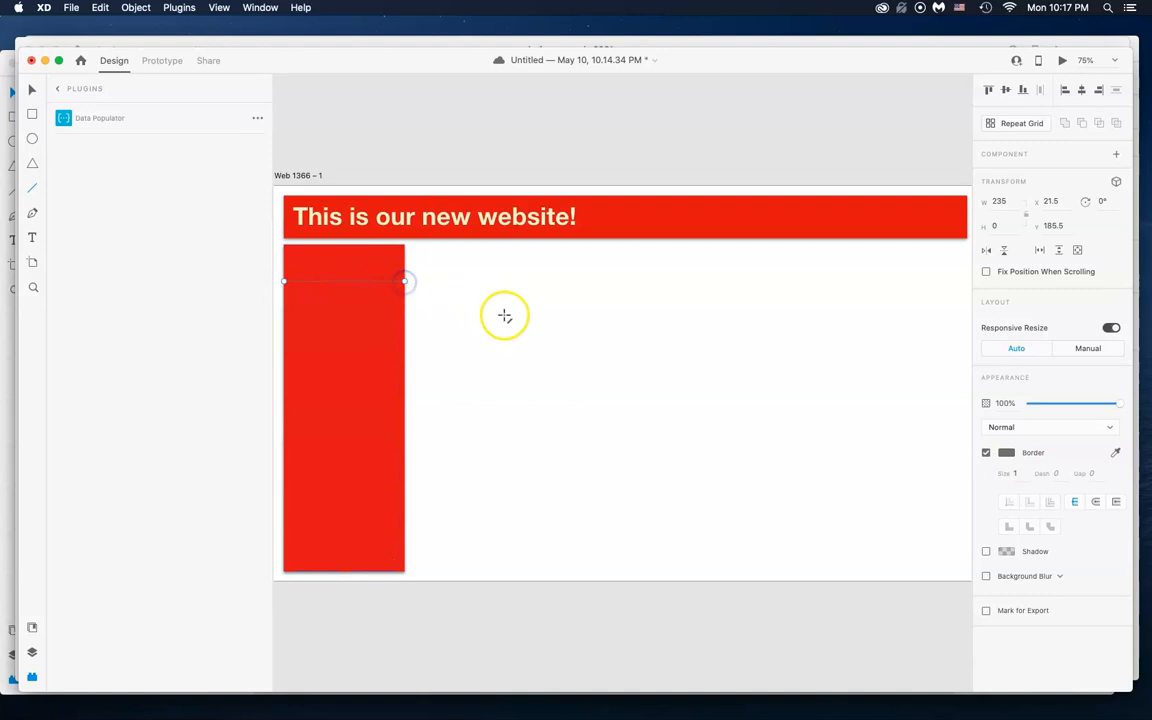
pyautogui.click(33, 89)
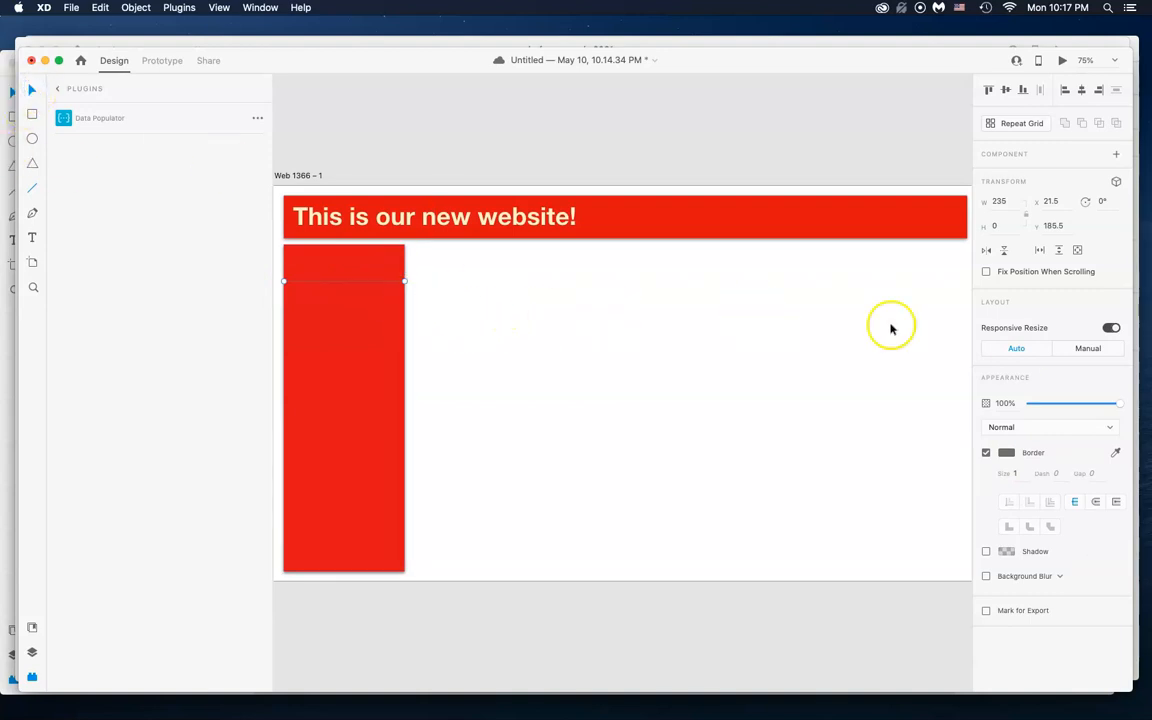
pyautogui.click(1007, 454)
pyautogui.moveTo(931, 406); pyautogui.dragTo(836, 368)
pyautogui.click(330, 282)
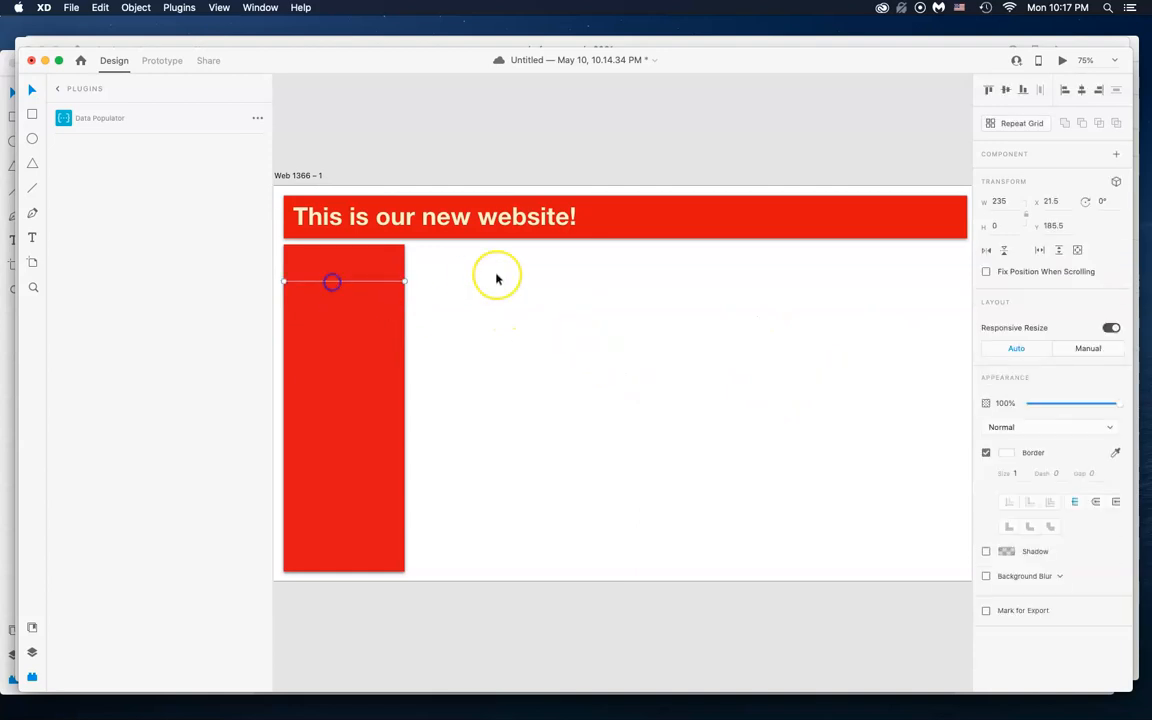
# Nudge the sidebar's divider line up to Y 164.5.
pyautogui.press('Up')
pyautogui.press('Up')
pyautogui.press('Up')
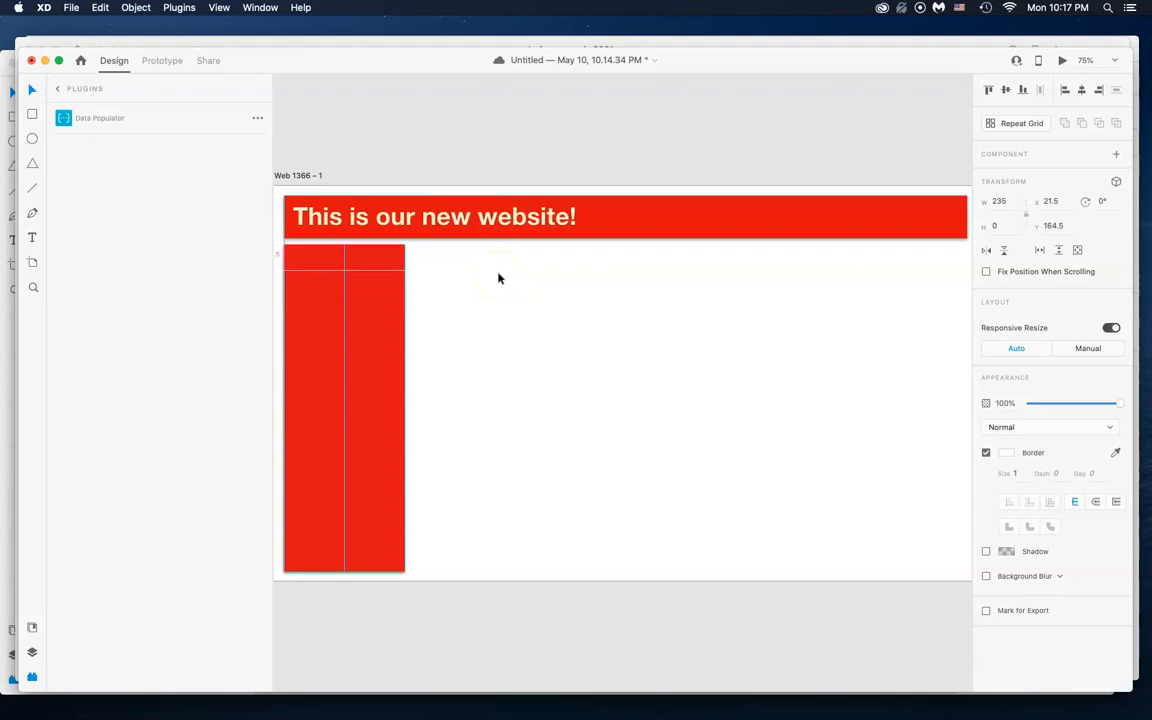
pyautogui.click(484, 291)
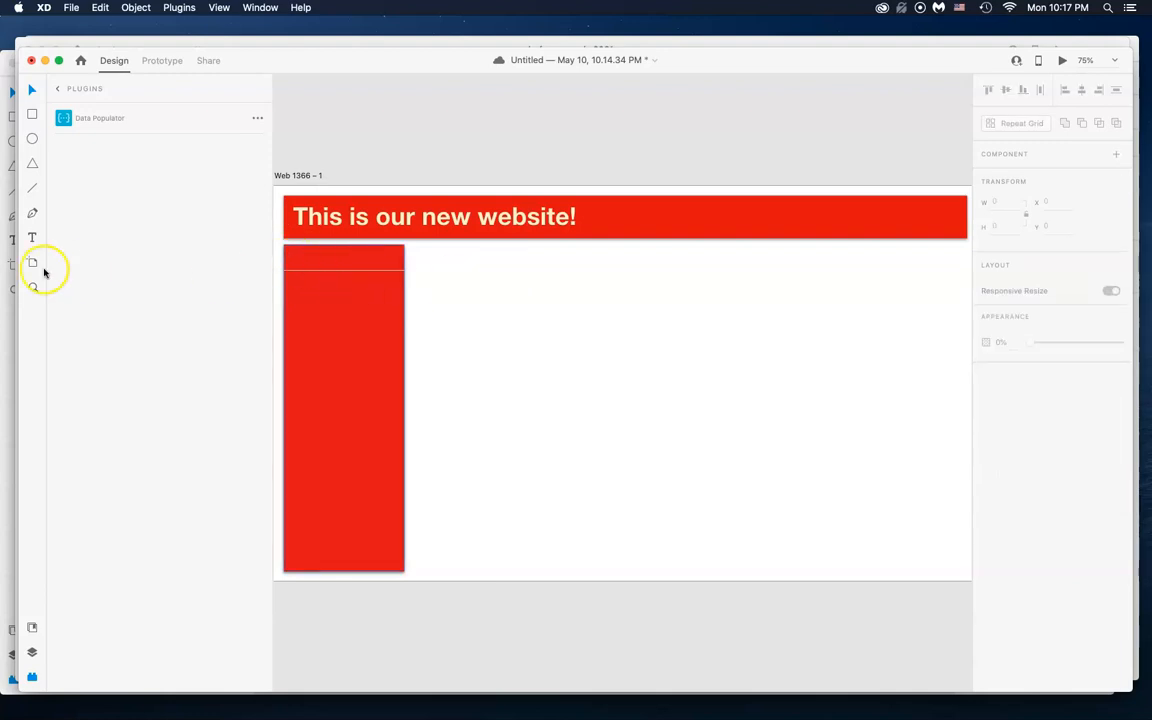
# Add the menu label "Home" above the divider line in the sidebar.
pyautogui.click(33, 237)
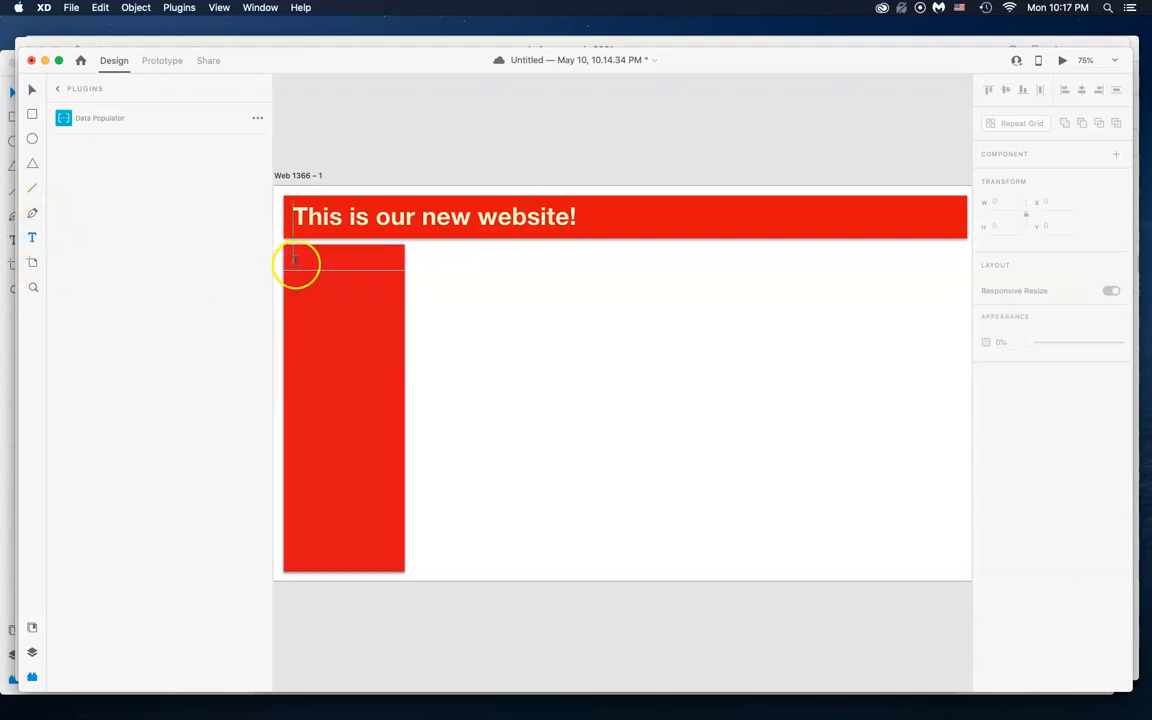
pyautogui.click(296, 264)
pyautogui.write('home')
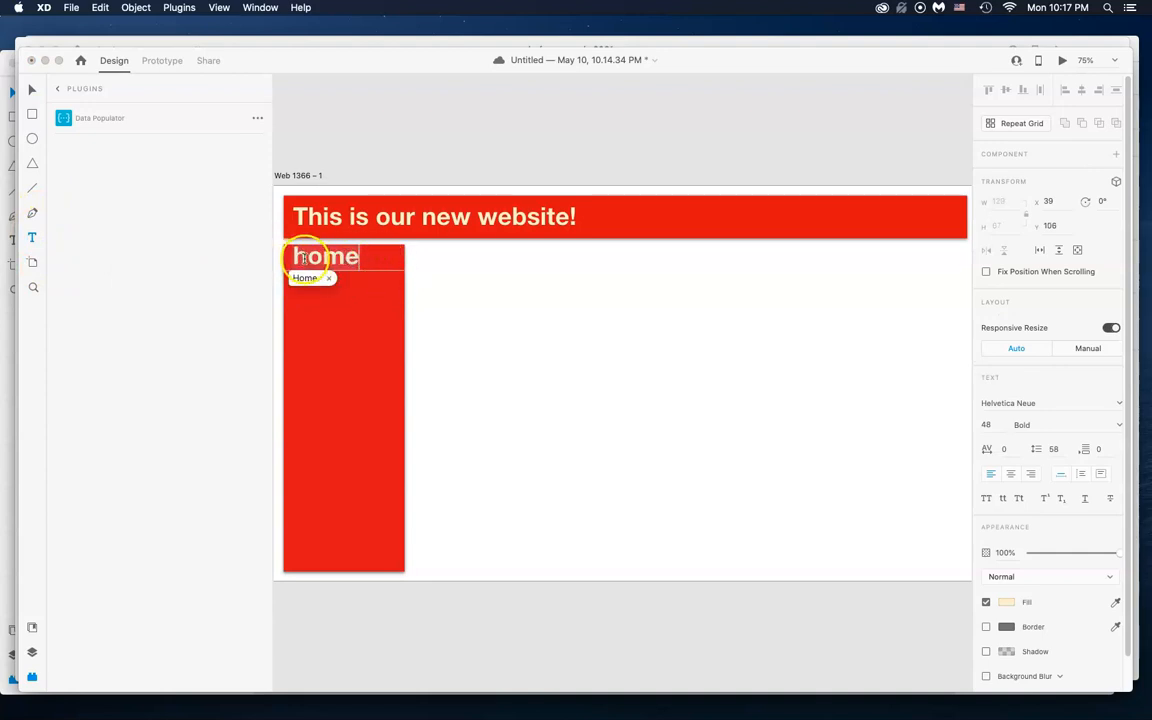
pyautogui.moveTo(285, 258); pyautogui.dragTo(345, 268)
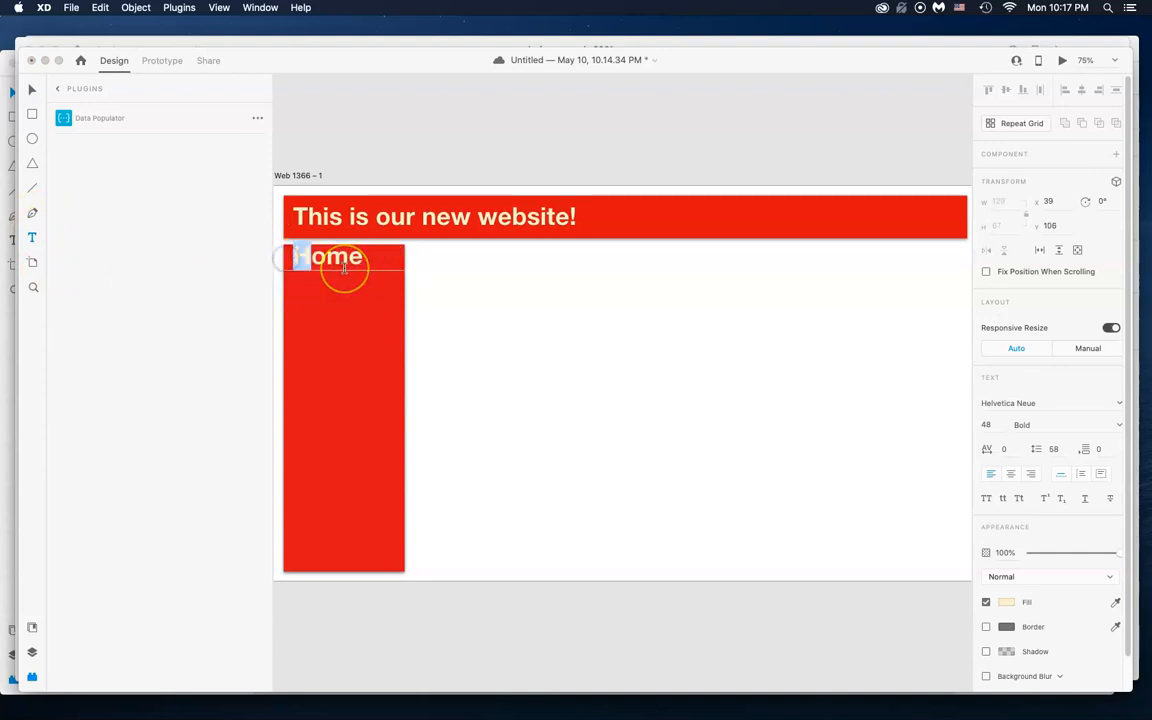
# Set the "Home" label's font size to 24 and place it above the divider at about X 48, Y 126.
pyautogui.click(33, 91)
pyautogui.click(993, 425)
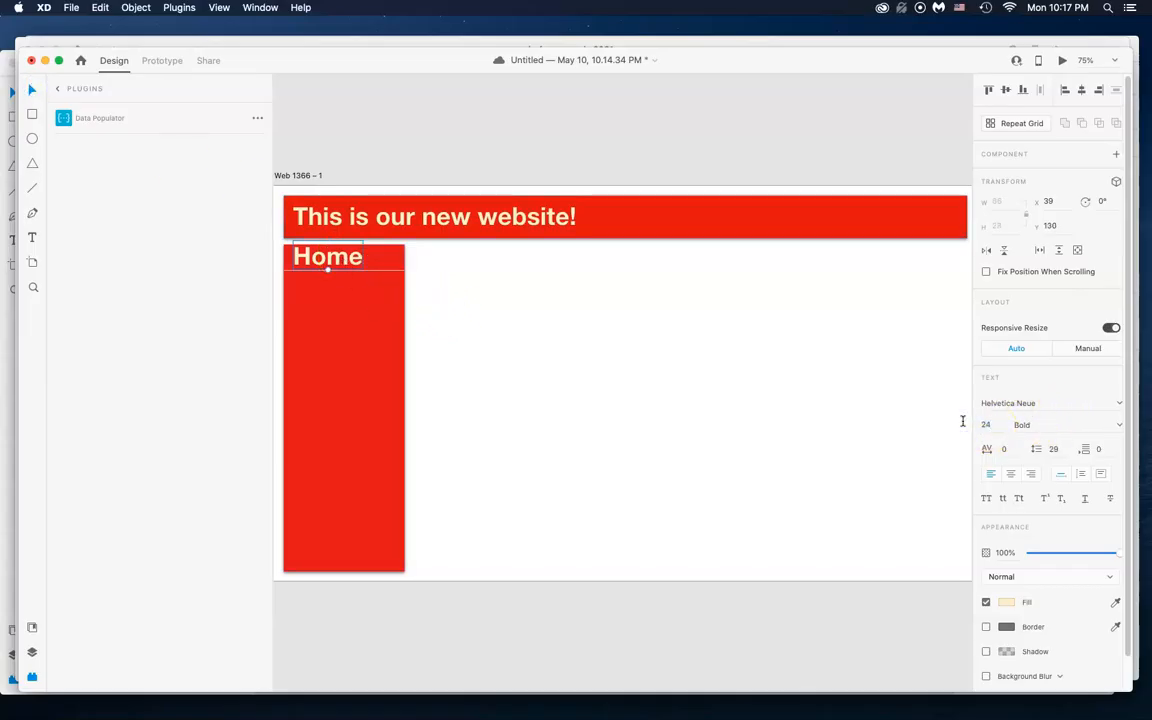
pyautogui.moveTo(320, 262); pyautogui.dragTo(326, 261)
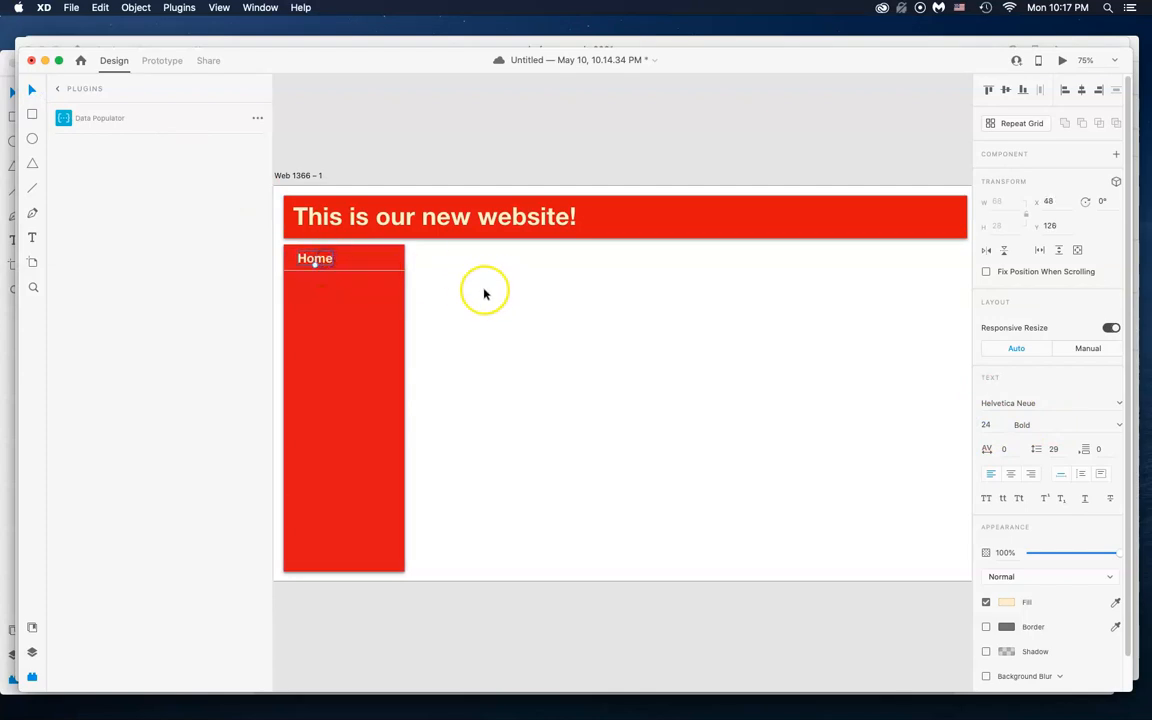
# Duplicate the "Home" label with its divider line four times down the sidebar to make five menu entries.
pyautogui.click(340, 271)
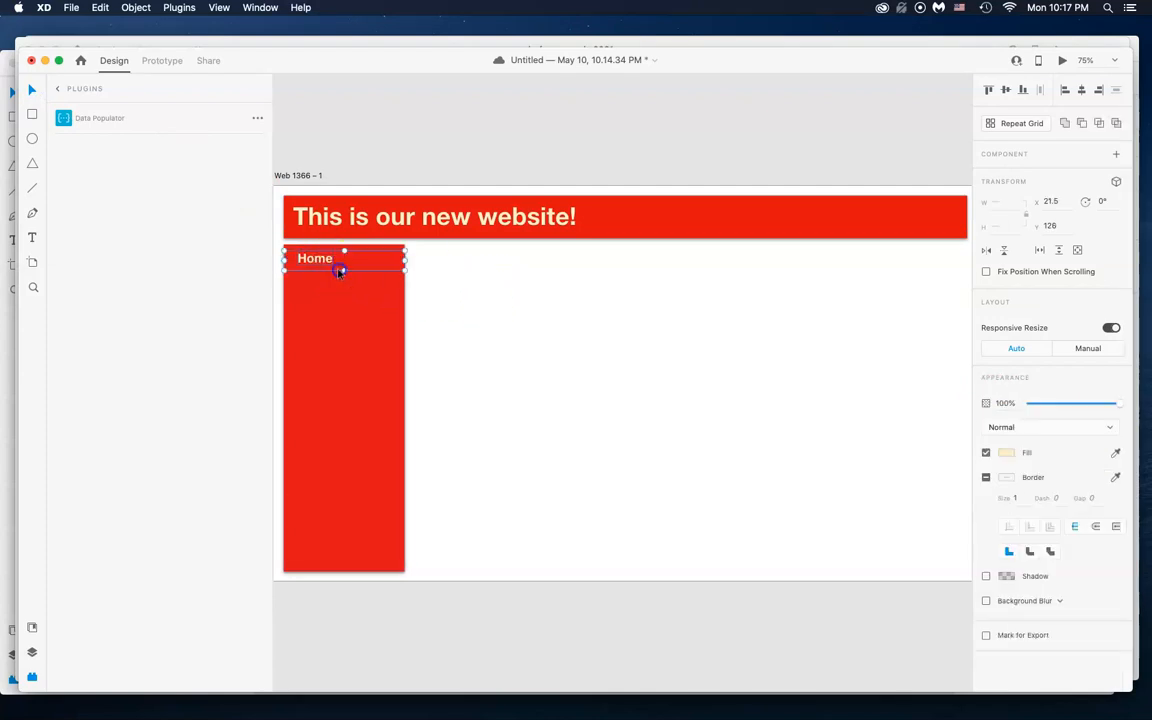
pyautogui.moveTo(318, 260); pyautogui.dragTo(317, 316)
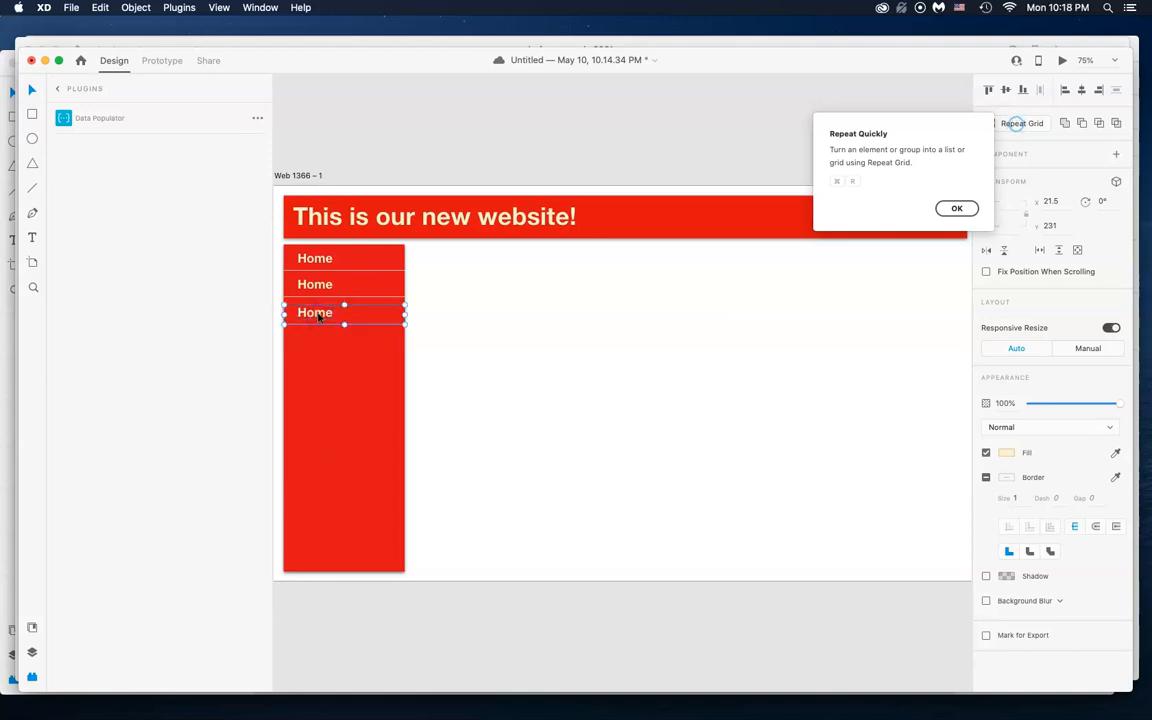
pyautogui.moveTo(318, 314); pyautogui.dragTo(318, 377)
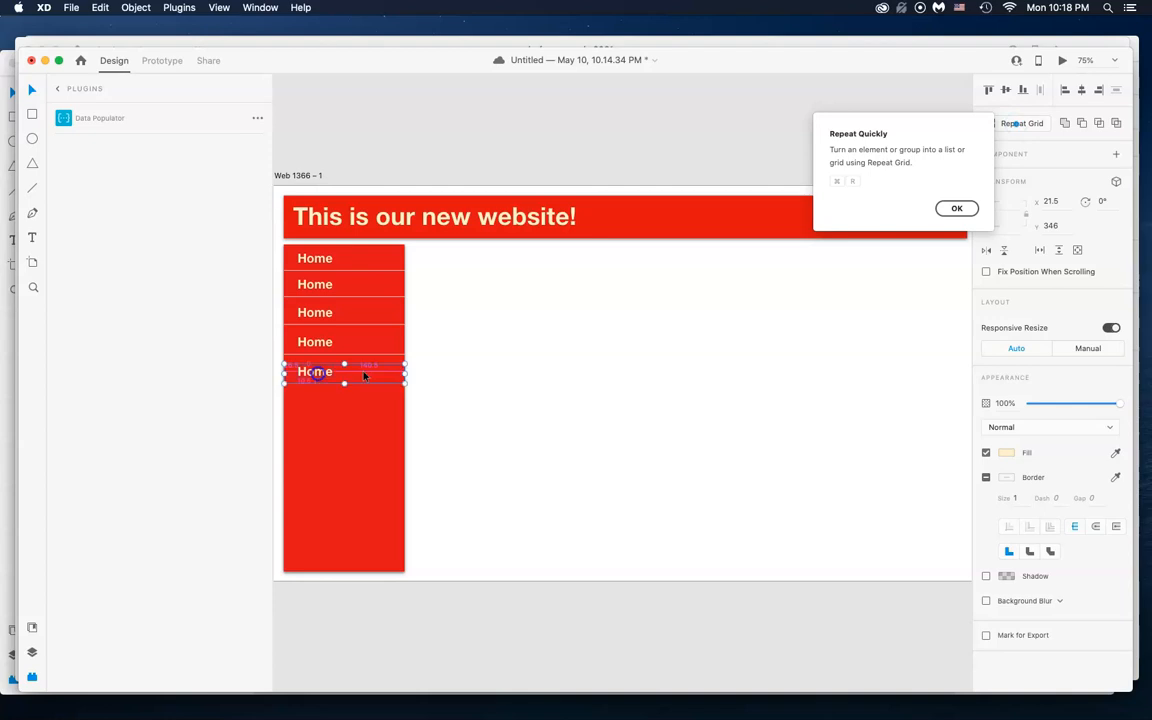
# Change the four copied menu labels to "Products", "Services", "Contact" and "About", and dismiss the Repeat Quickly tip.
pyautogui.doubleClick(316, 285)
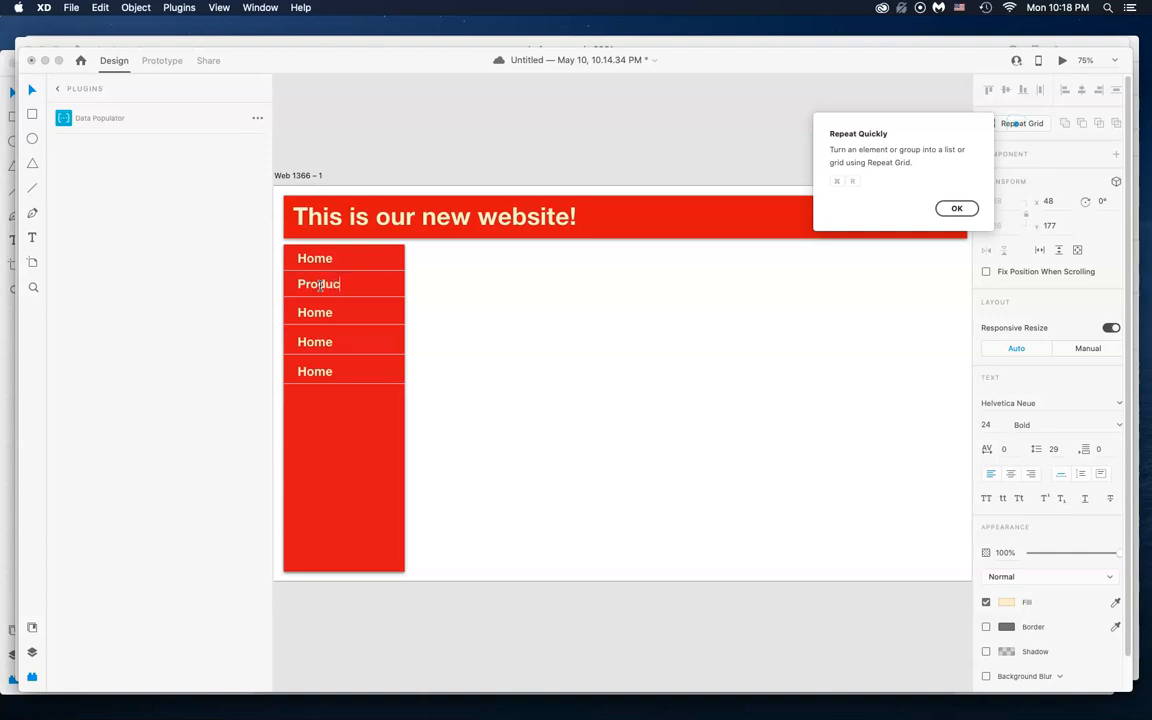
pyautogui.doubleClick(323, 312)
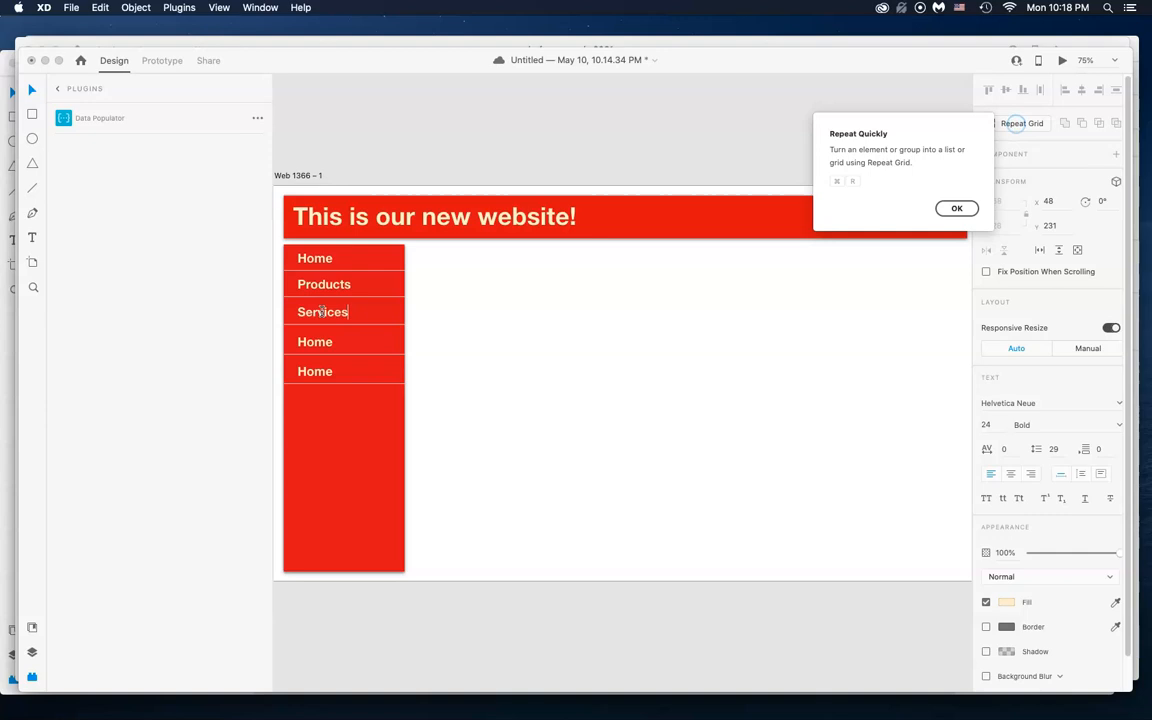
pyautogui.doubleClick(310, 348)
pyautogui.doubleClick(322, 372)
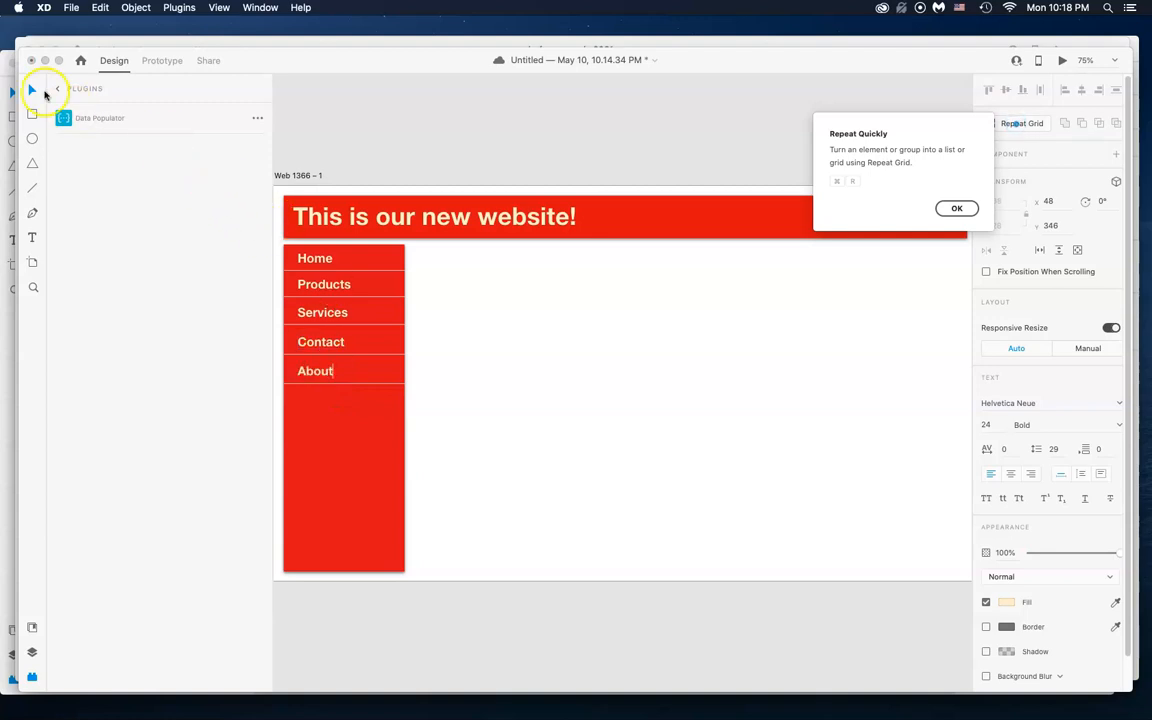
pyautogui.click(605, 325)
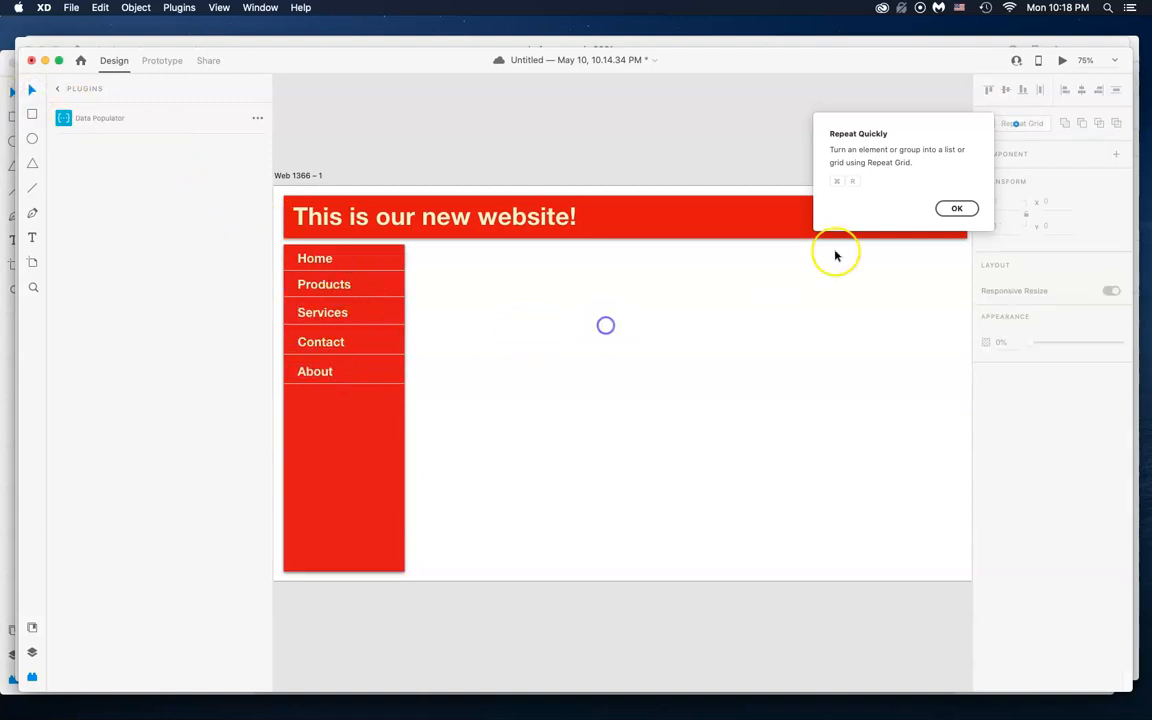
pyautogui.click(956, 208)
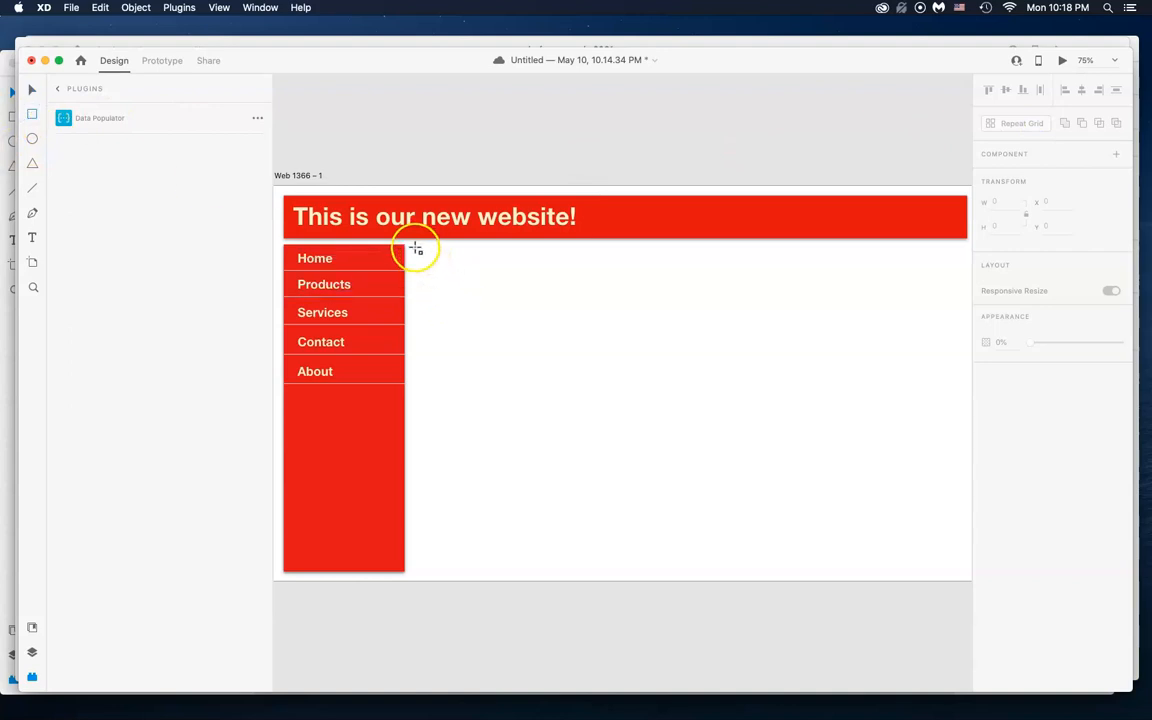
# Draw a rectangle about 1082 by 286 px beside the menu and fill it with a Pexels portrait of a smiling bearded man using UI Faces.
pyautogui.moveTo(413, 247)
pyautogui.mouseDown()
pyautogui.moveTo(726, 354)
pyautogui.moveTo(967, 393)
pyautogui.moveTo(913, 390)
pyautogui.mouseUp()
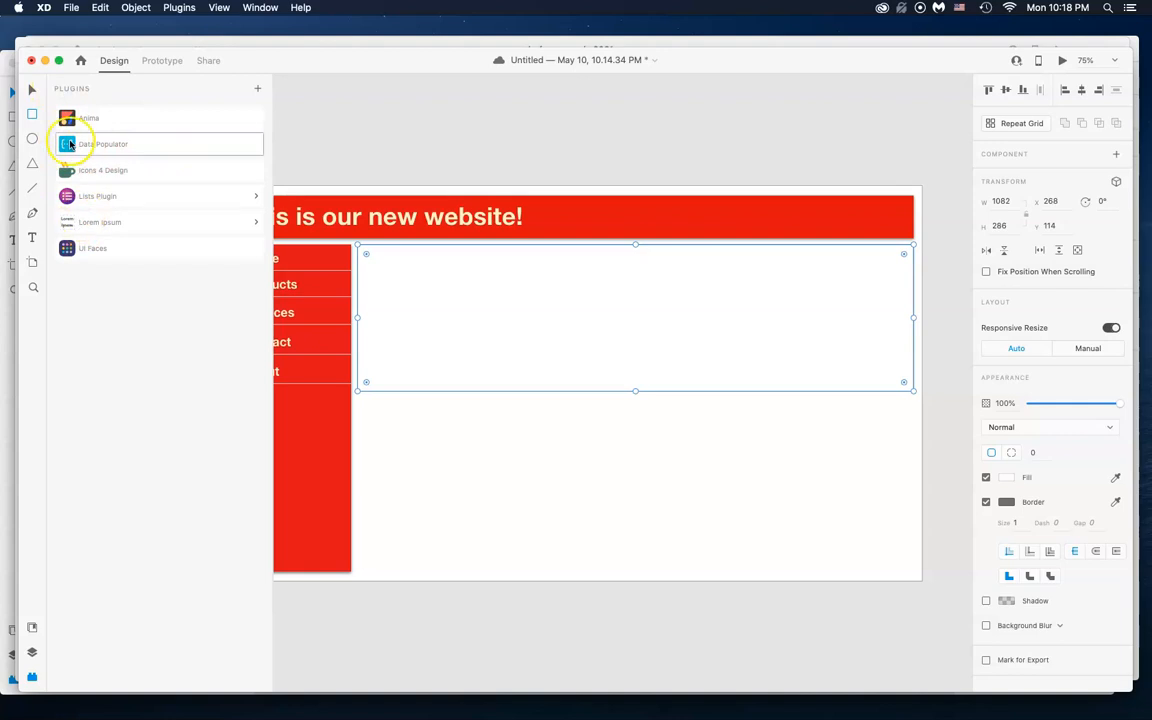
pyautogui.click(72, 252)
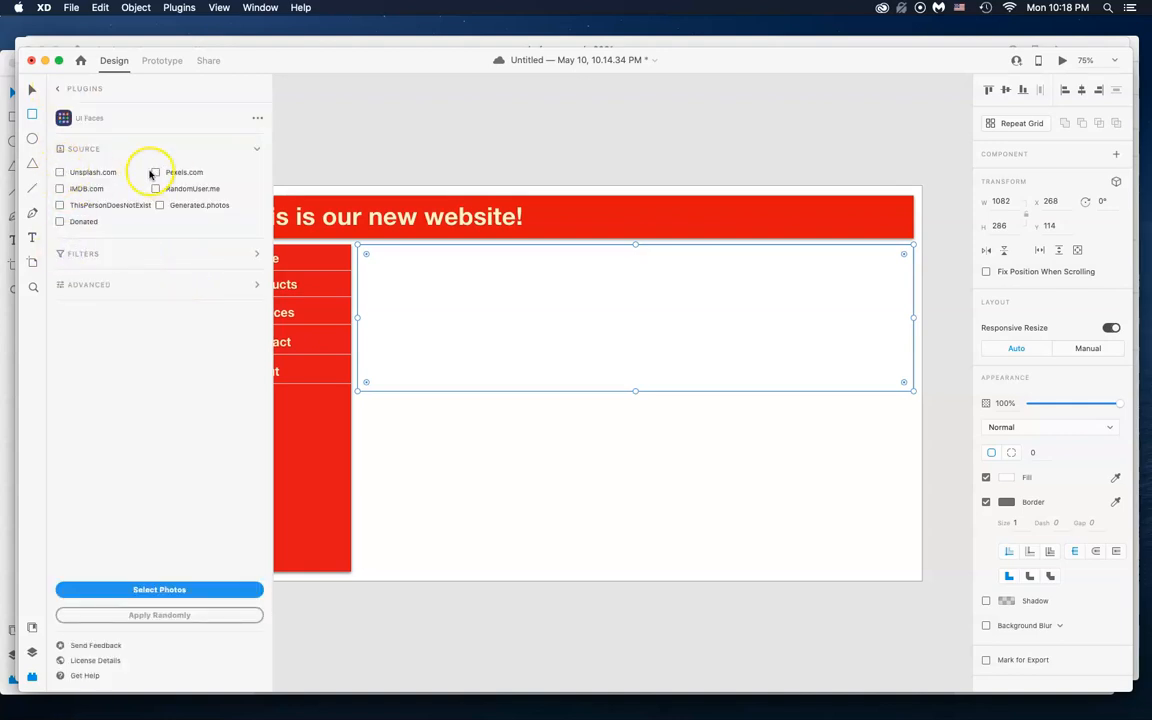
pyautogui.click(190, 593)
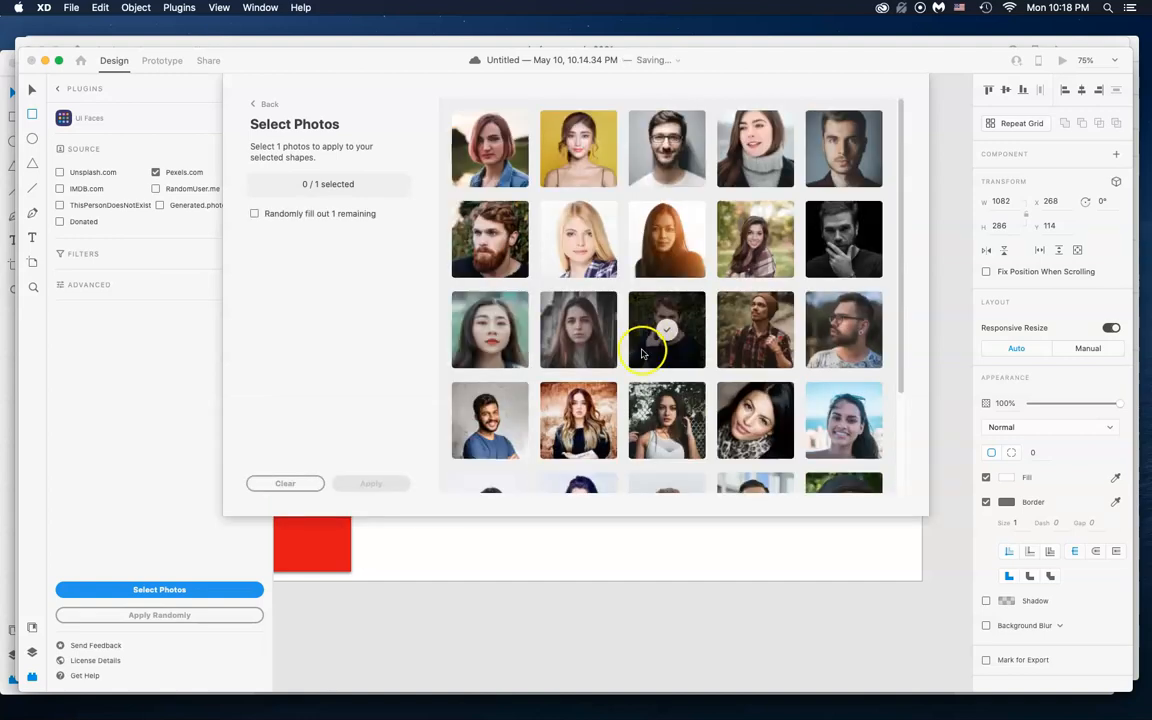
pyautogui.scroll(-3, 657, 345)
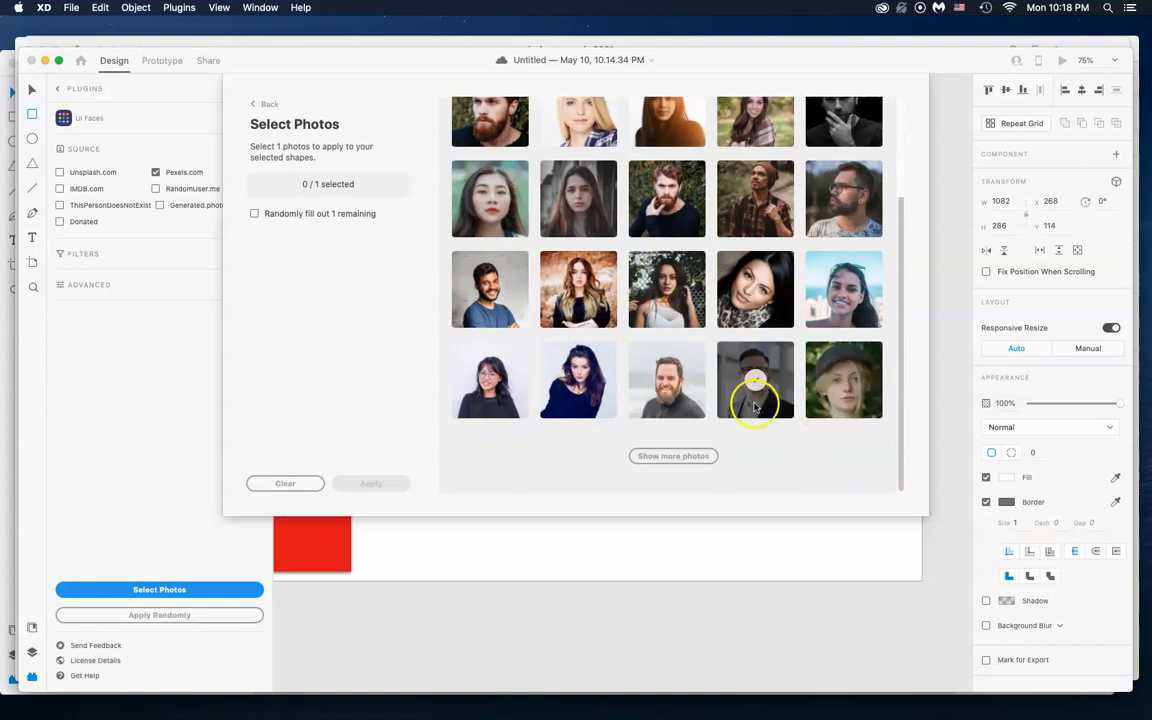
pyautogui.click(501, 273)
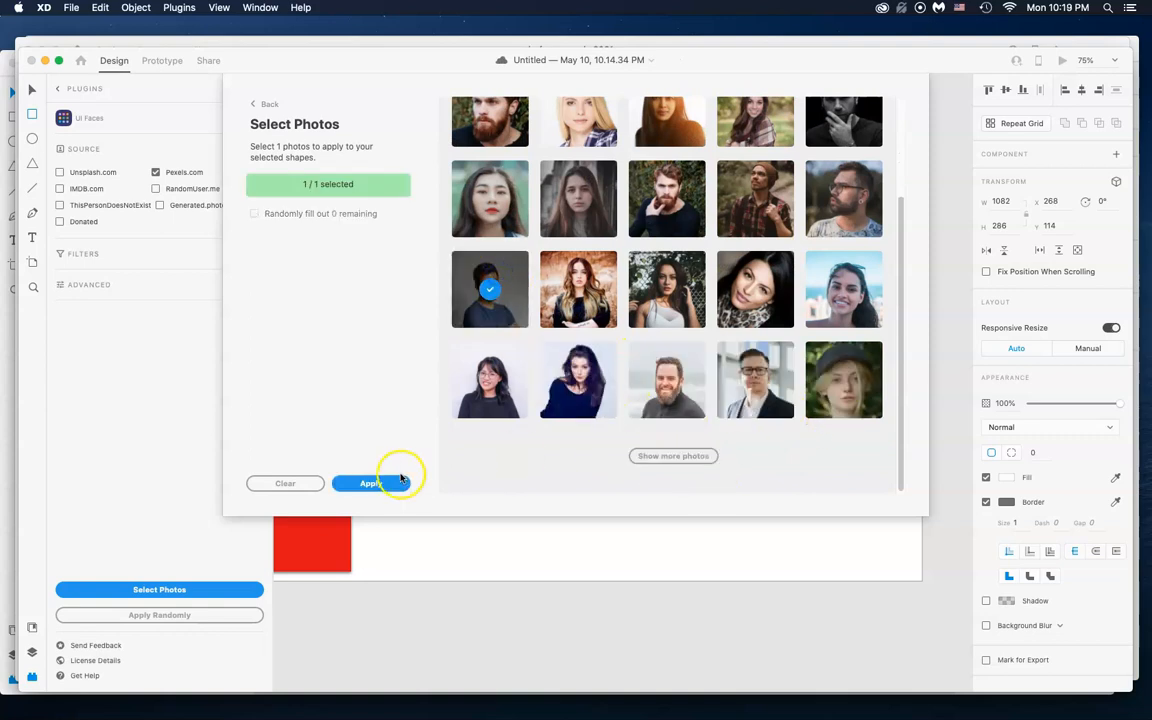
pyautogui.click(395, 482)
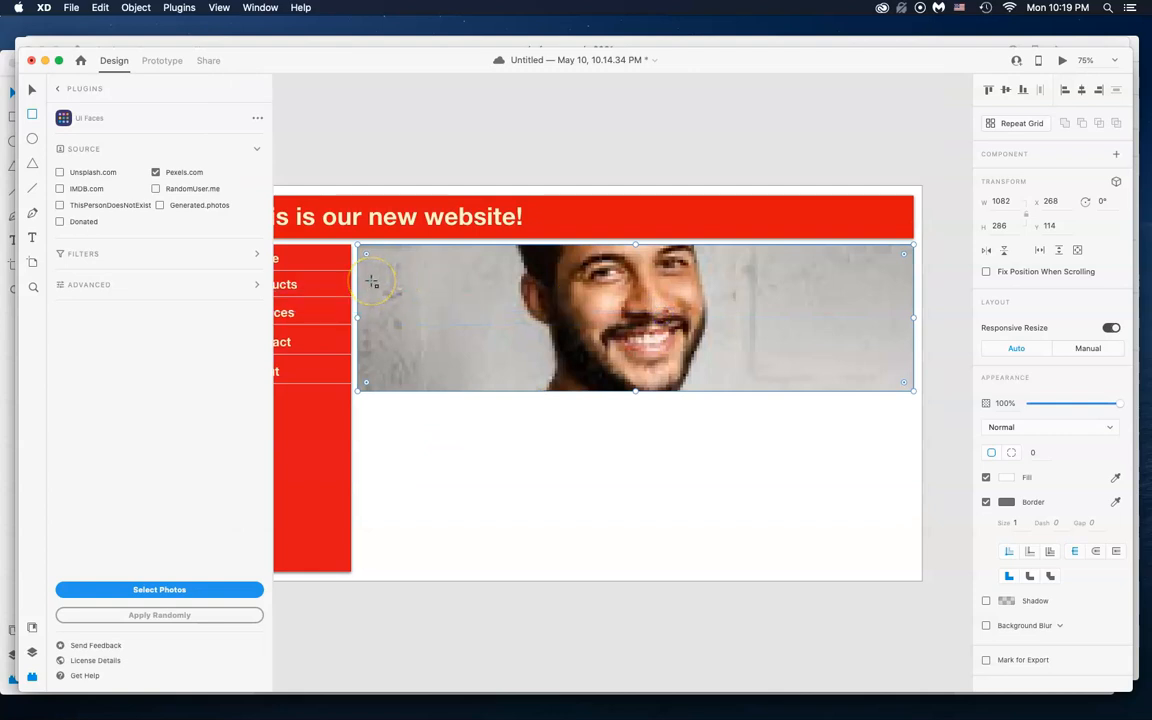
# Move the photo rectangle down to Y 116 and remove its border.
pyautogui.moveTo(672, 310); pyautogui.dragTo(676, 308)
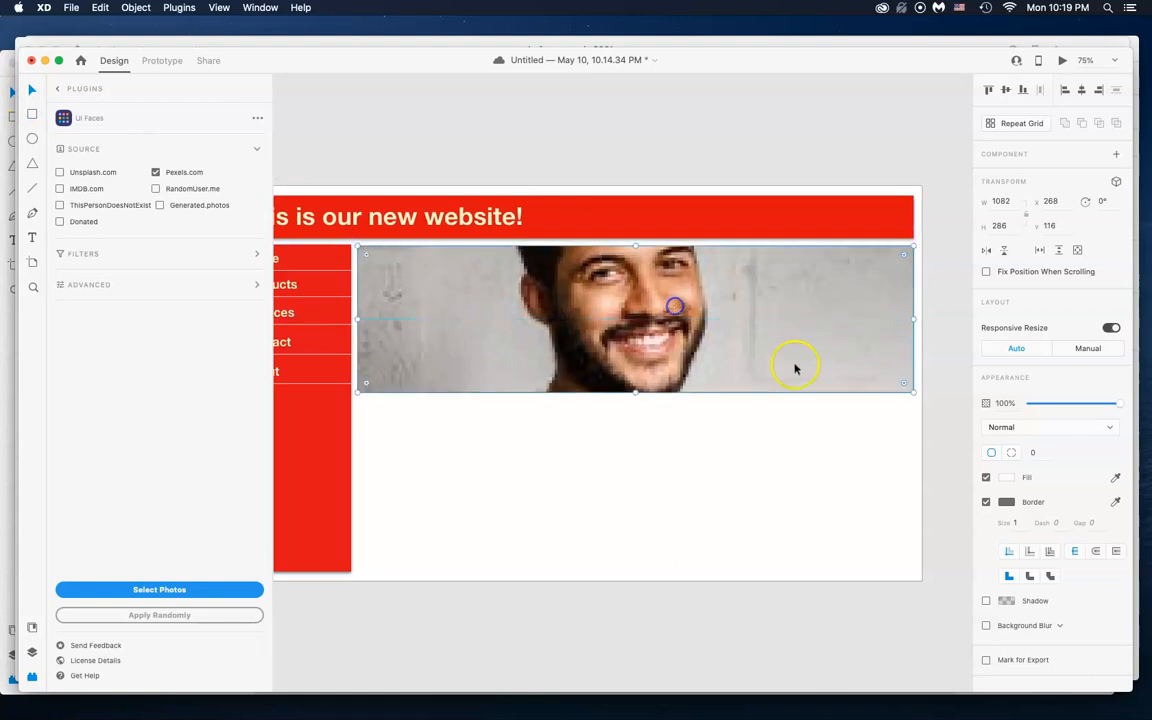
pyautogui.click(936, 450)
pyautogui.click(541, 362)
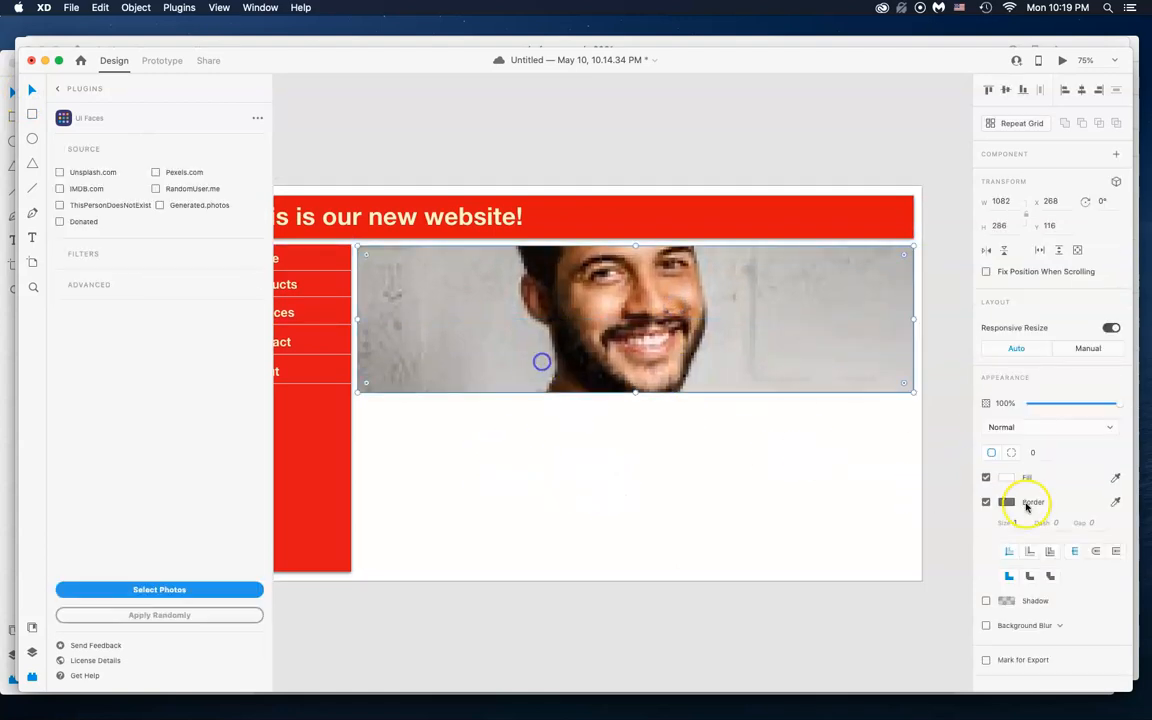
pyautogui.click(986, 502)
pyautogui.click(942, 466)
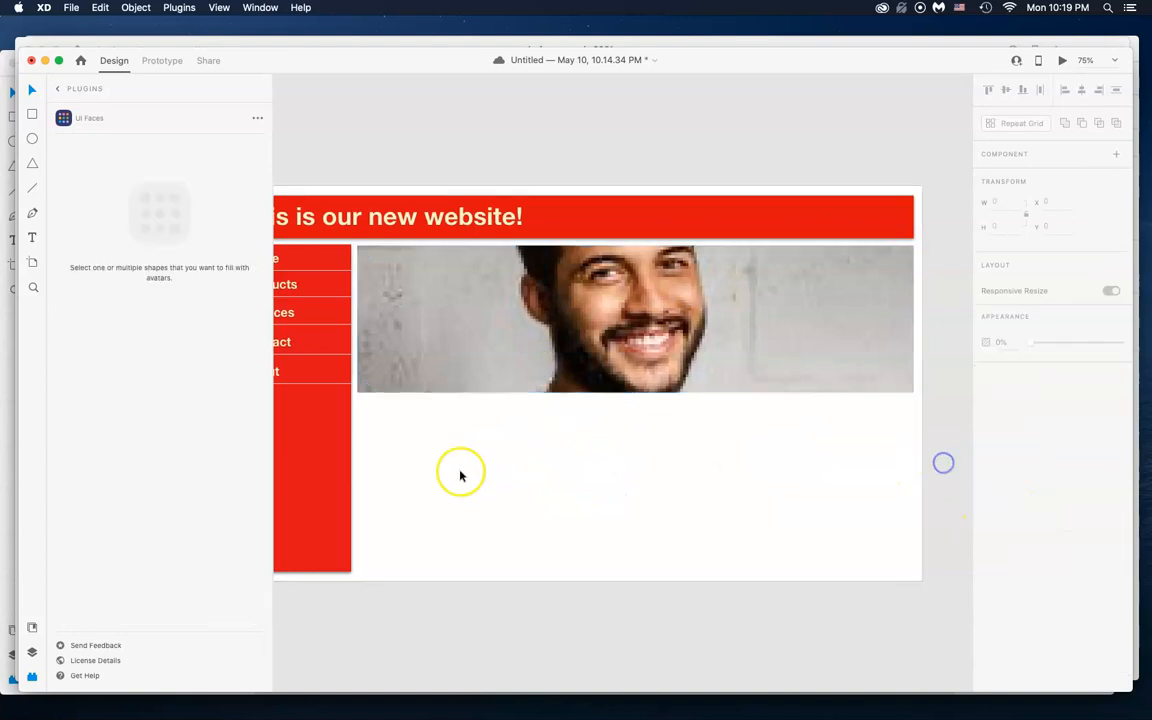
# Draw a box about 298 by 233 px below the photo and duplicate it twice to form a row of three.
pyautogui.press('super+minus')
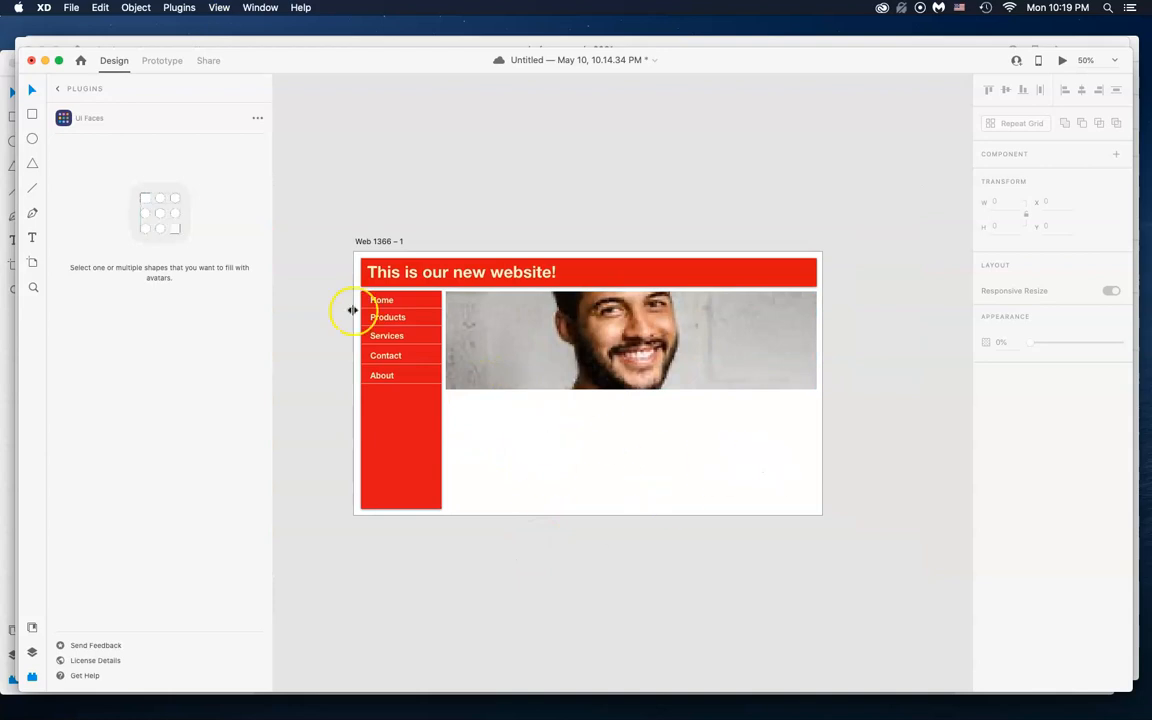
pyautogui.click(31, 116)
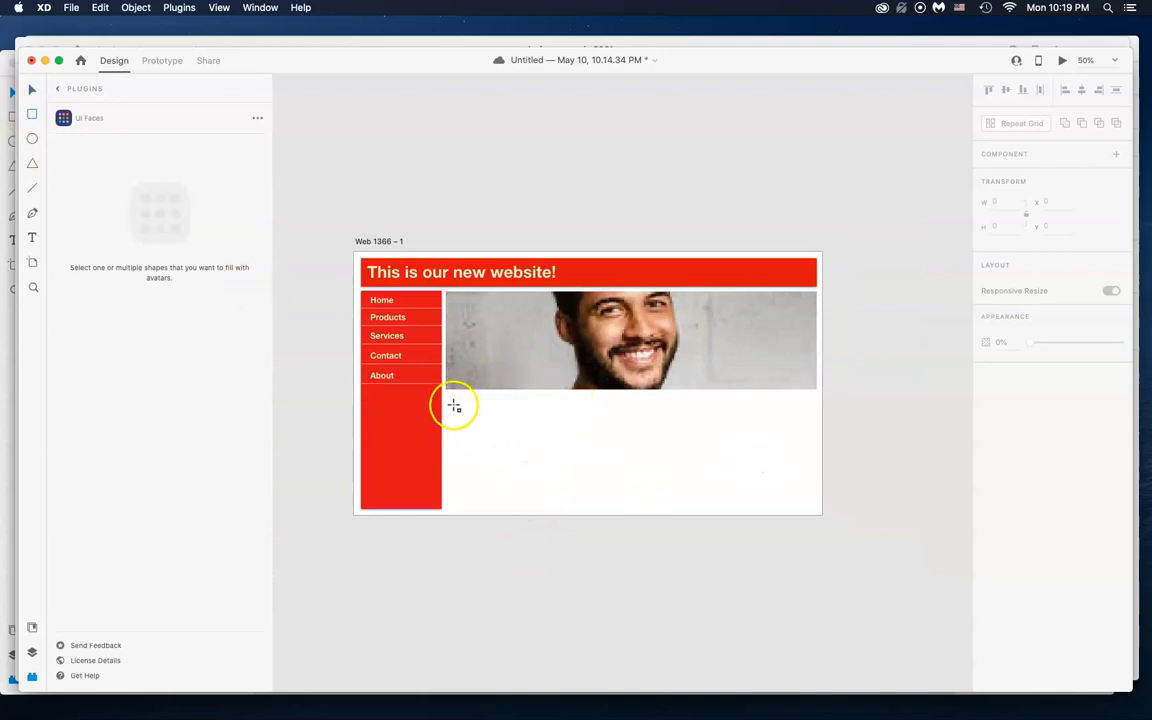
pyautogui.moveTo(447, 396)
pyautogui.mouseDown()
pyautogui.moveTo(489, 417)
pyautogui.moveTo(553, 488)
pyautogui.moveTo(549, 475)
pyautogui.mouseUp()
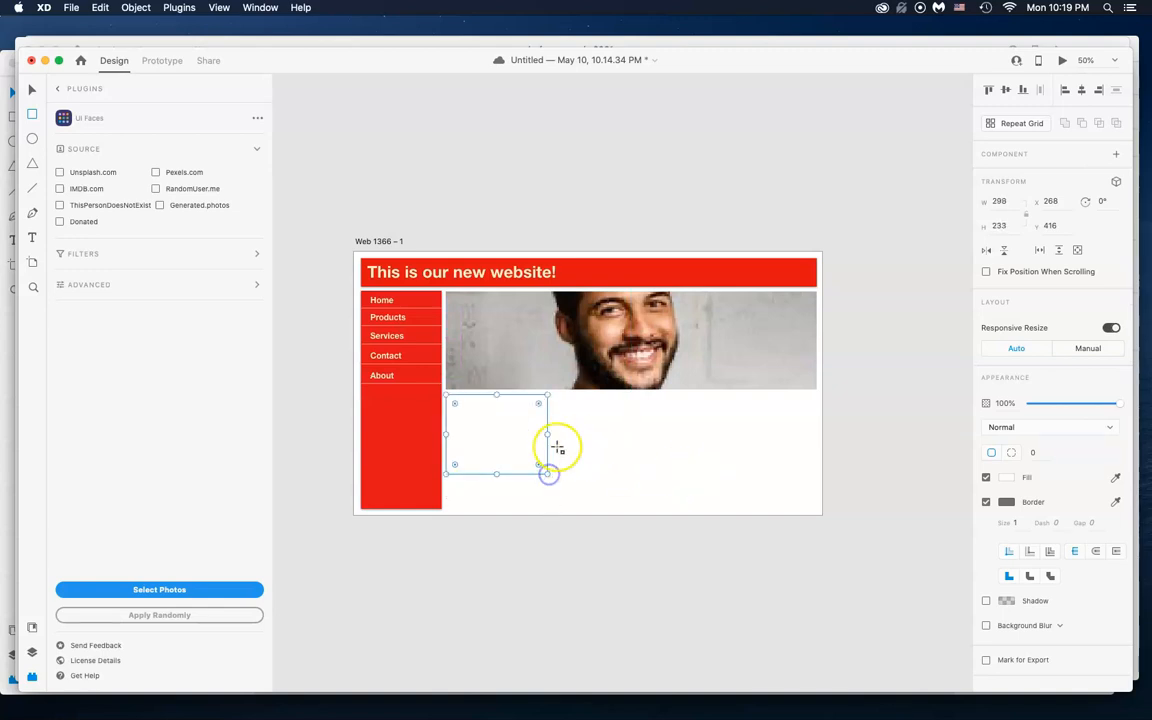
pyautogui.click(32, 90)
pyautogui.click(501, 442)
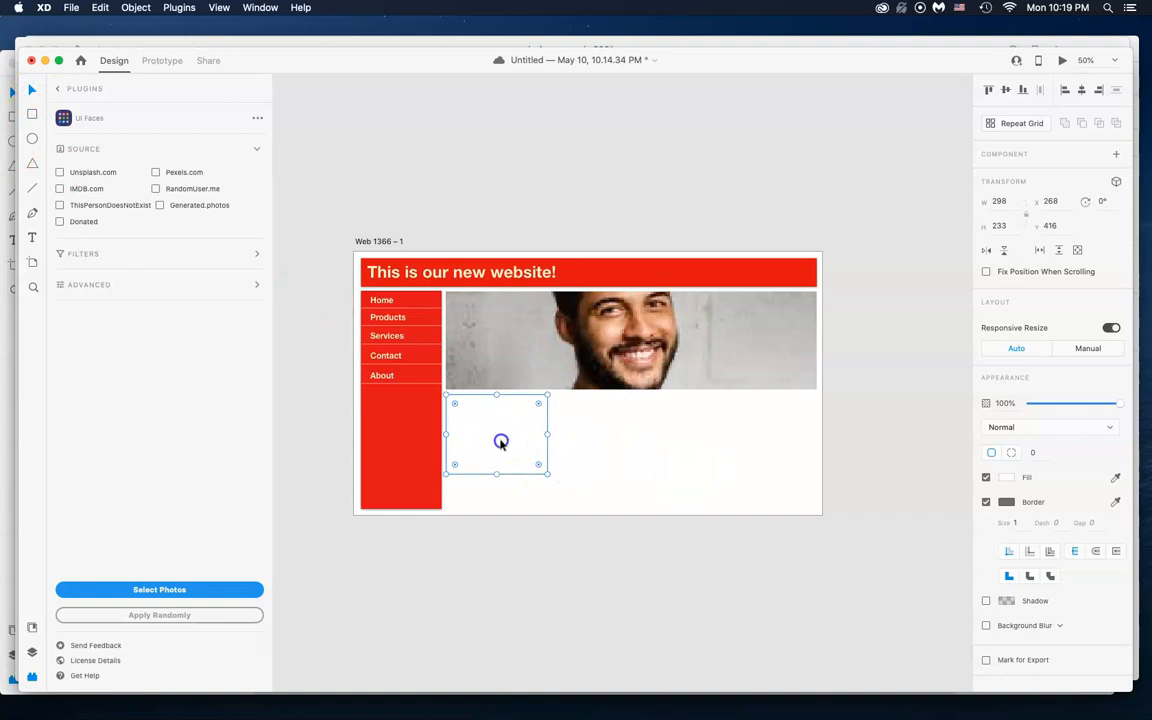
pyautogui.moveTo(501, 442); pyautogui.dragTo(720, 447)
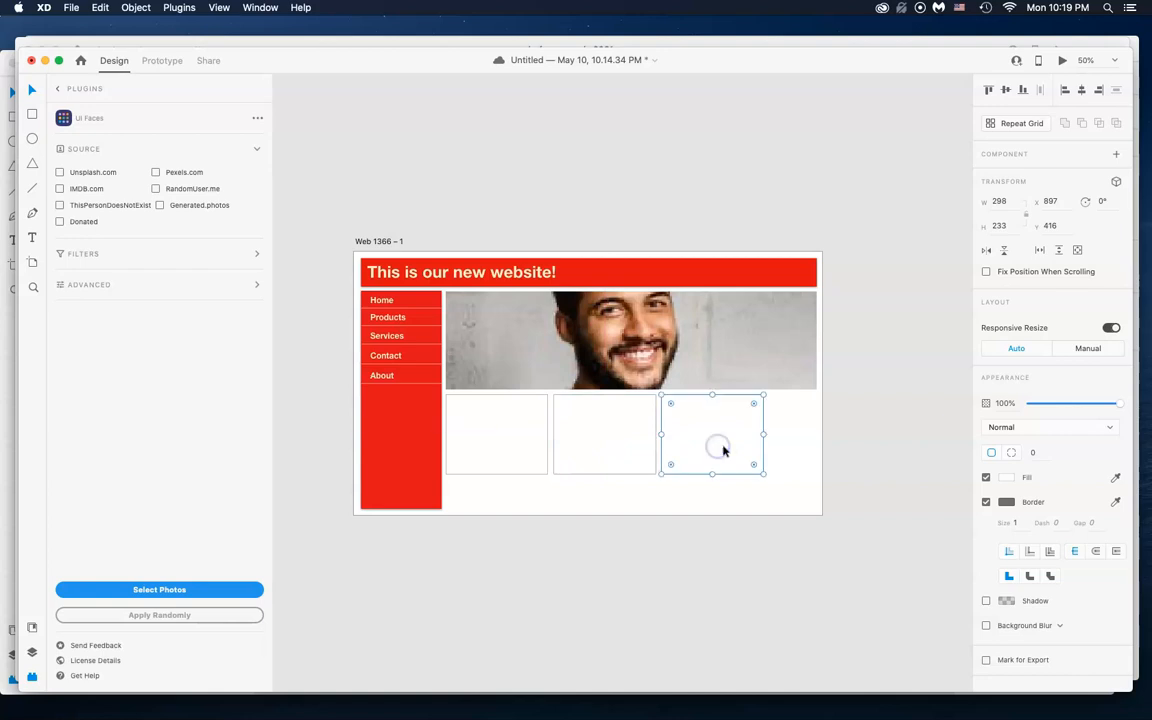
# Spread the three boxes together so the row ends flush with the photo's right edge.
pyautogui.click(489, 420)
pyautogui.rightClick(597, 436)
pyautogui.click(517, 429)
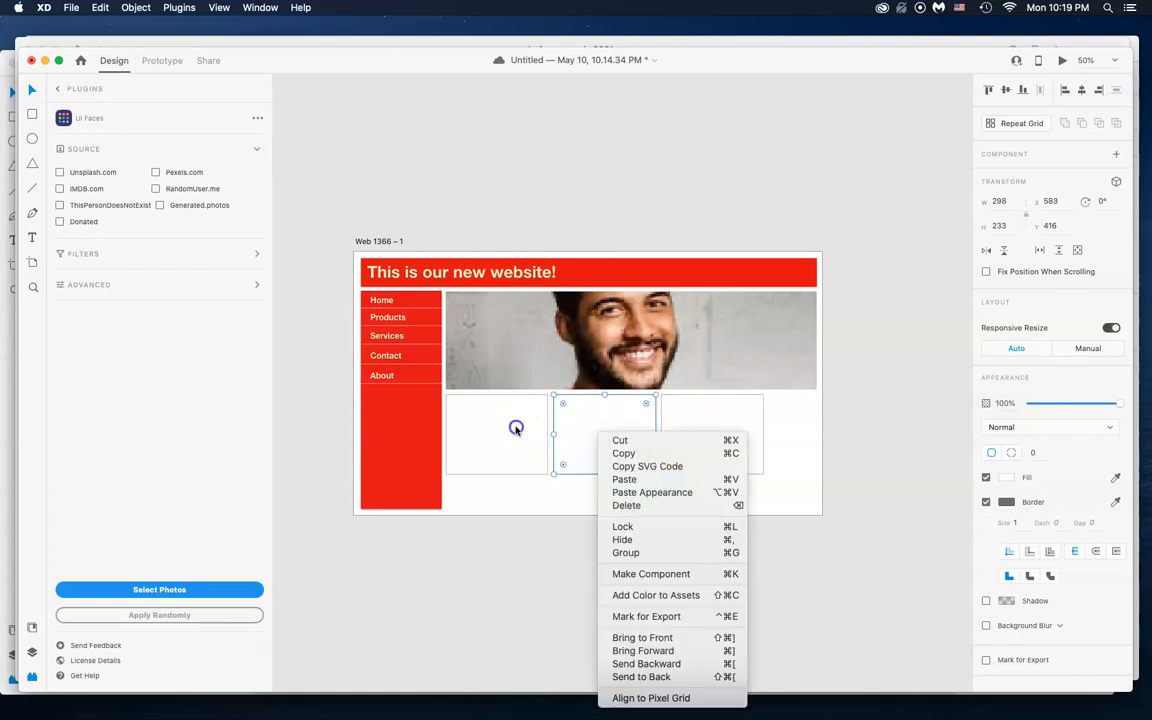
pyautogui.click(486, 418)
pyautogui.keyDown('shift'); pyautogui.click(605, 440); pyautogui.keyUp('shift')
pyautogui.keyDown('shift'); pyautogui.click(706, 445); pyautogui.keyUp('shift')
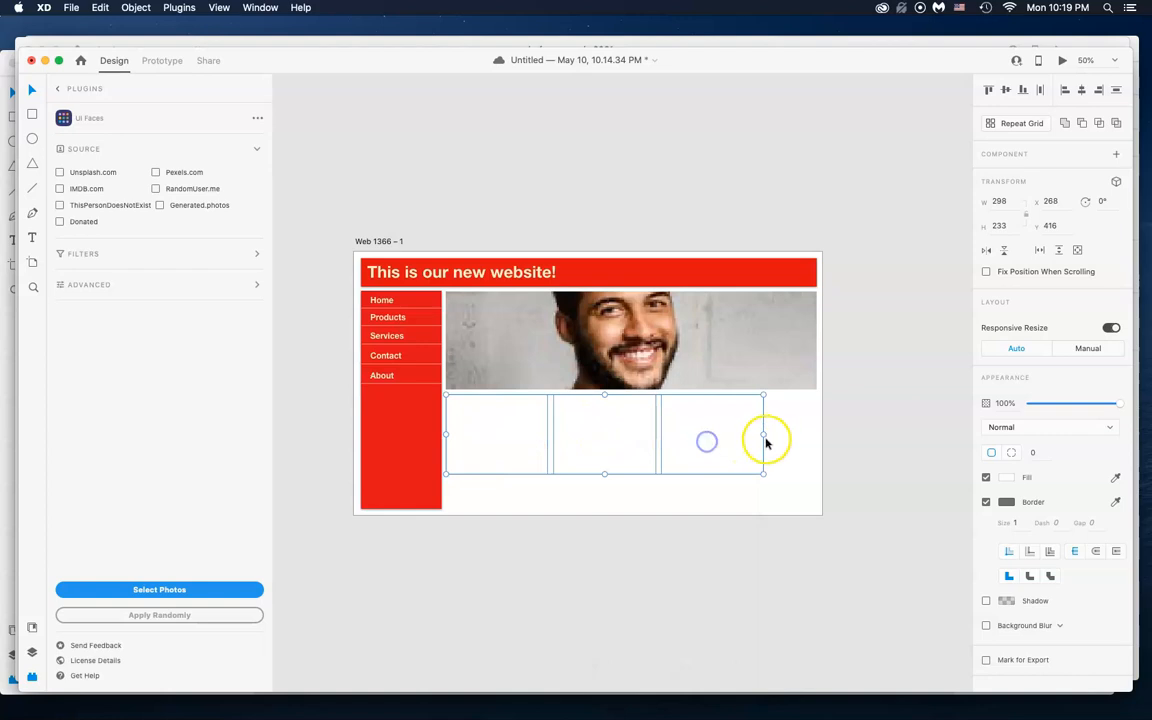
pyautogui.moveTo(764, 434); pyautogui.dragTo(815, 429)
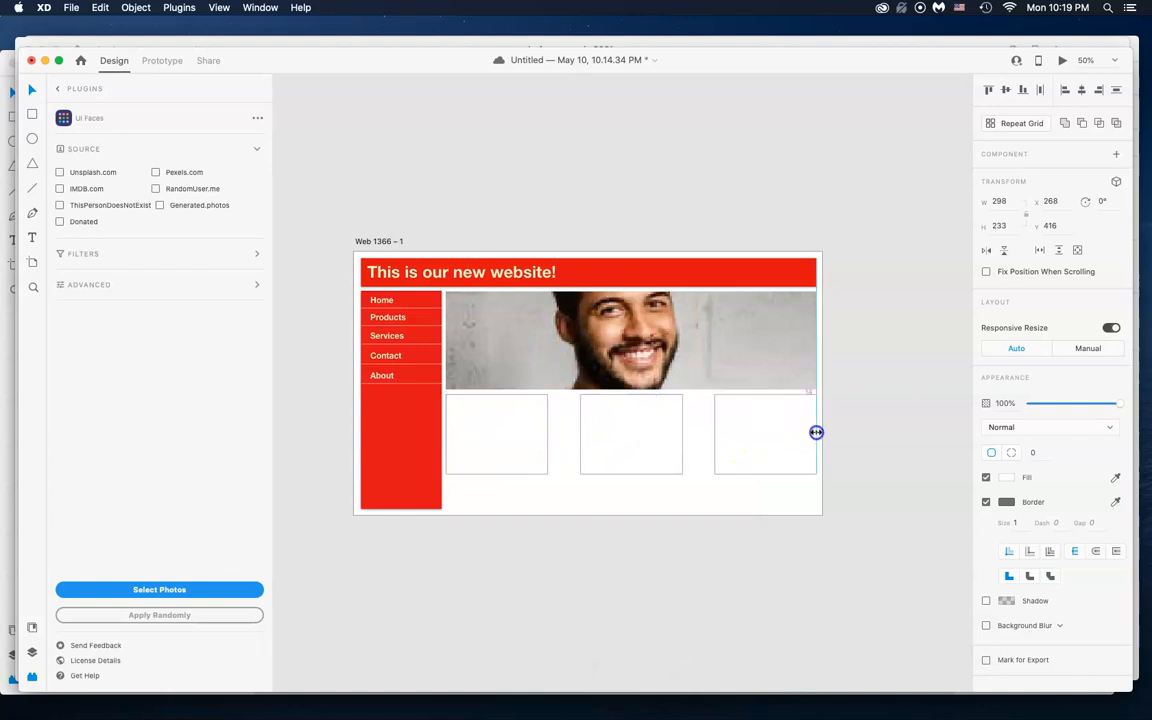
pyautogui.click(958, 528)
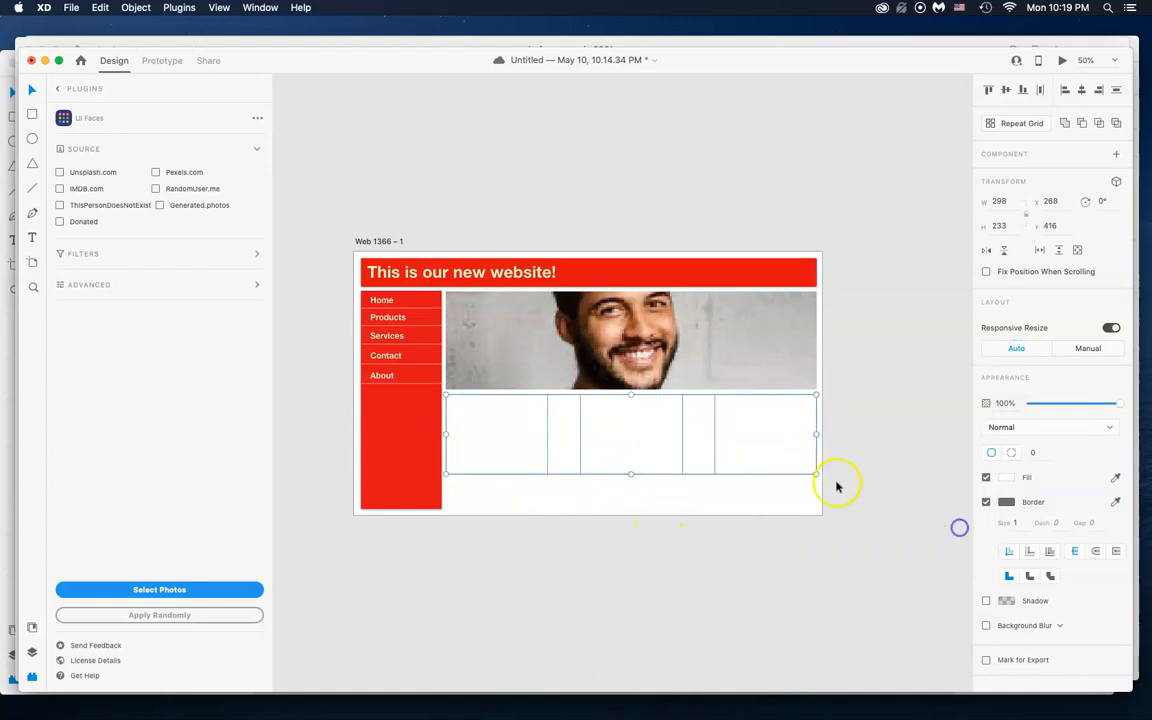
# Widen the first box beneath the photo to about 346 px.
pyautogui.click(949, 486)
pyautogui.click(537, 432)
pyautogui.moveTo(537, 432); pyautogui.dragTo(566, 432)
# Delete the second and third boxes and replace them with two copies of the widened first box.
pyautogui.click(647, 447)
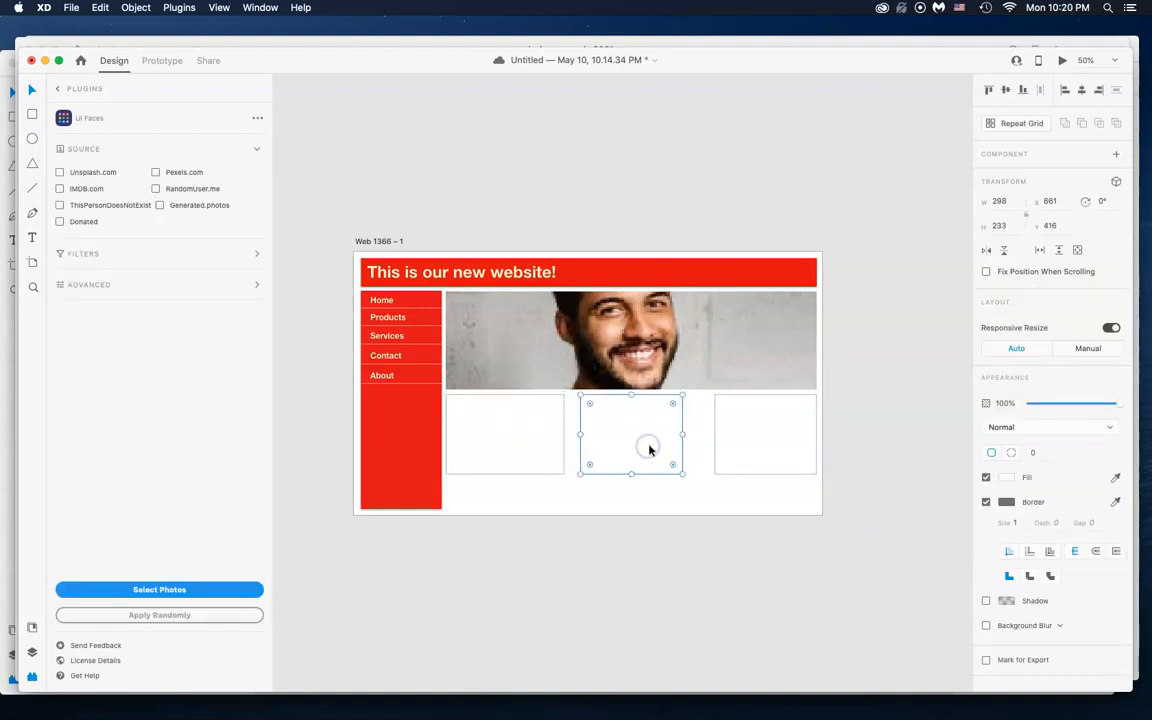
pyautogui.press('Delete')
pyautogui.click(730, 445)
pyautogui.press('Delete')
pyautogui.click(546, 452)
pyautogui.moveTo(527, 449); pyautogui.dragTo(774, 444)
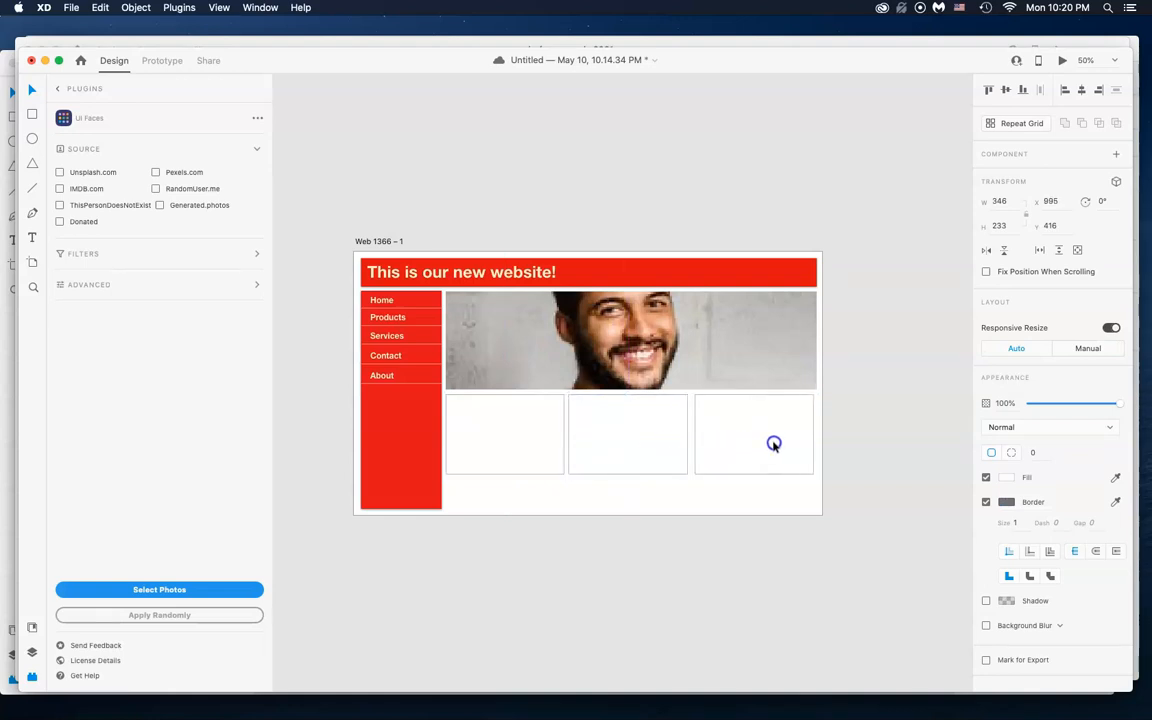
# Try to align and evenly distribute the three boxes beneath the photo.
pyautogui.click(501, 442)
pyautogui.keyDown('shift'); pyautogui.click(722, 445); pyautogui.keyUp('shift')
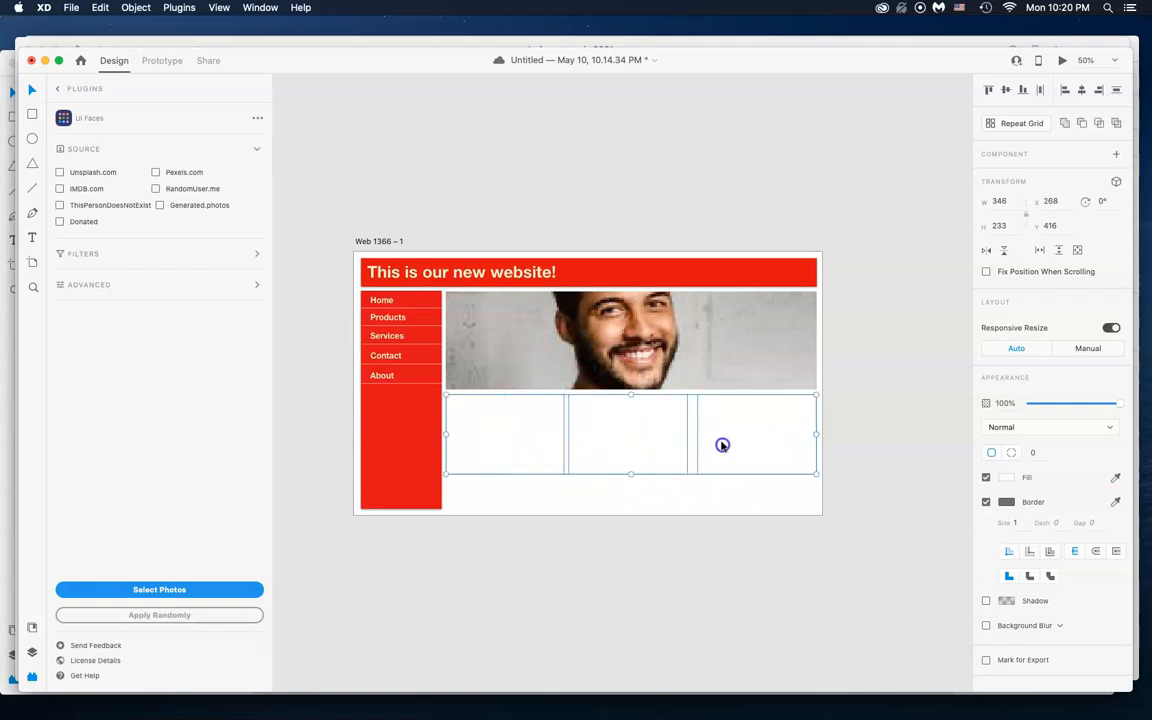
pyautogui.click(1006, 92)
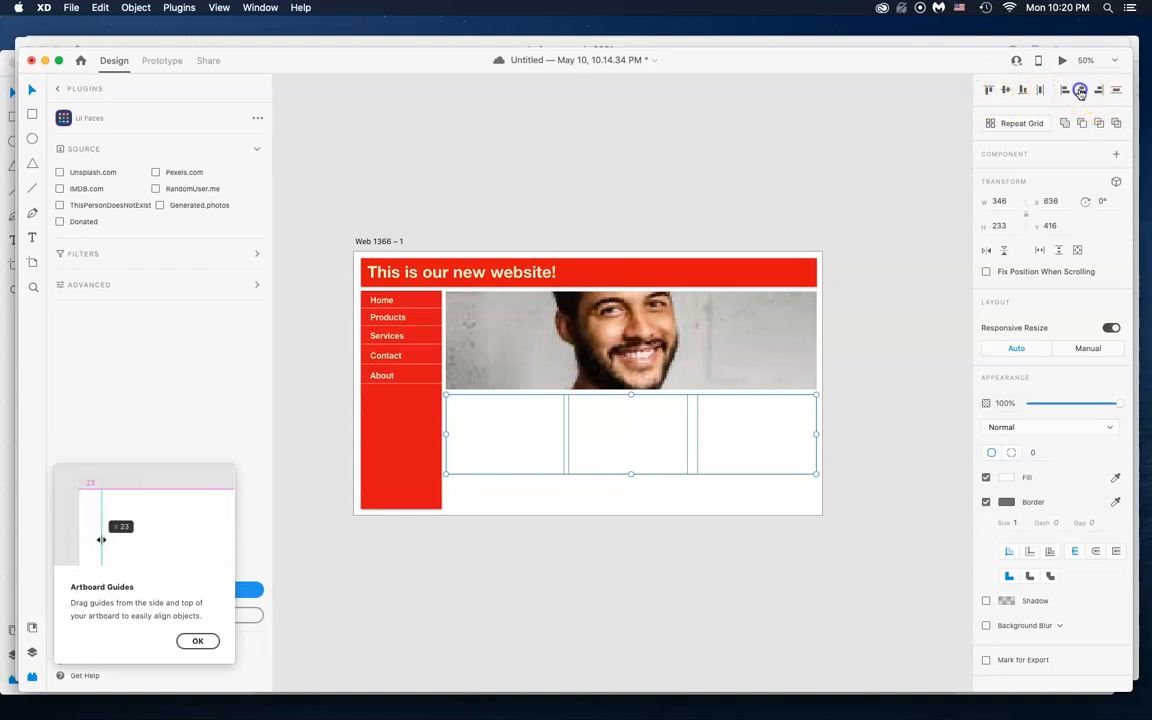
pyautogui.click(1117, 92)
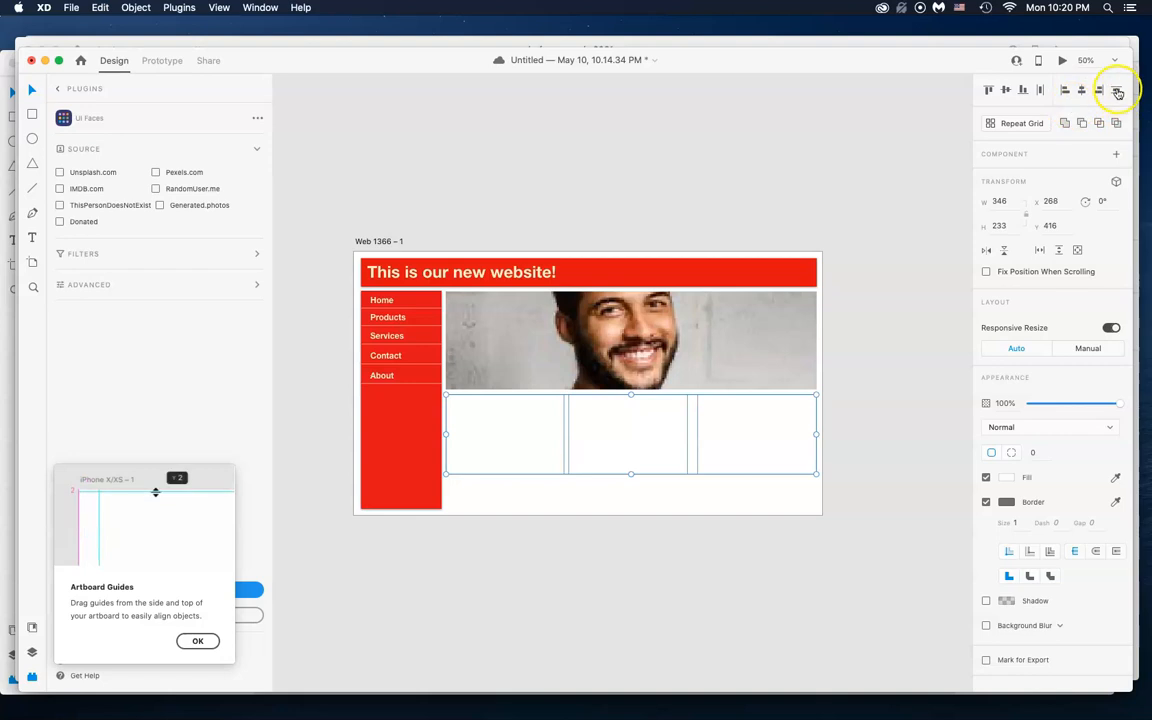
pyautogui.click(887, 329)
# Nudge the middle box to the right to X 636.
pyautogui.doubleClick(611, 442)
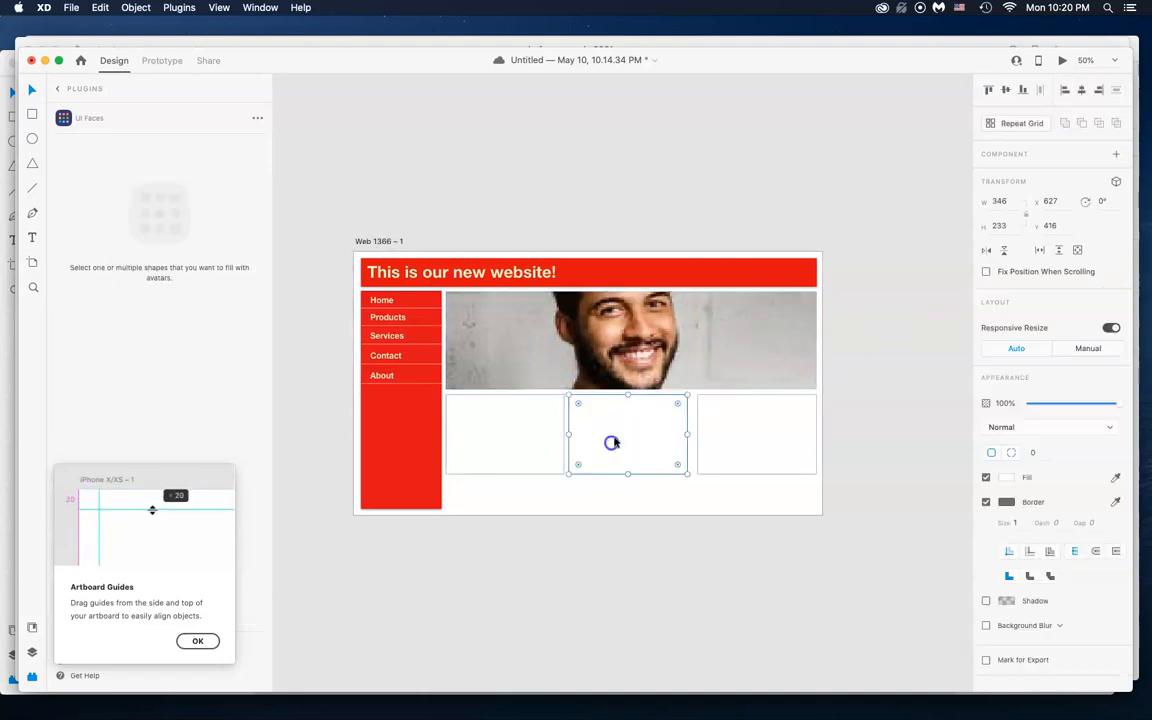
pyautogui.press('Right')
pyautogui.press('Right')
pyautogui.press('Right')
pyautogui.press('Right')
pyautogui.press('Right')
pyautogui.press('Right')
pyautogui.press('Right')
pyautogui.press('Right')
pyautogui.press('Right')
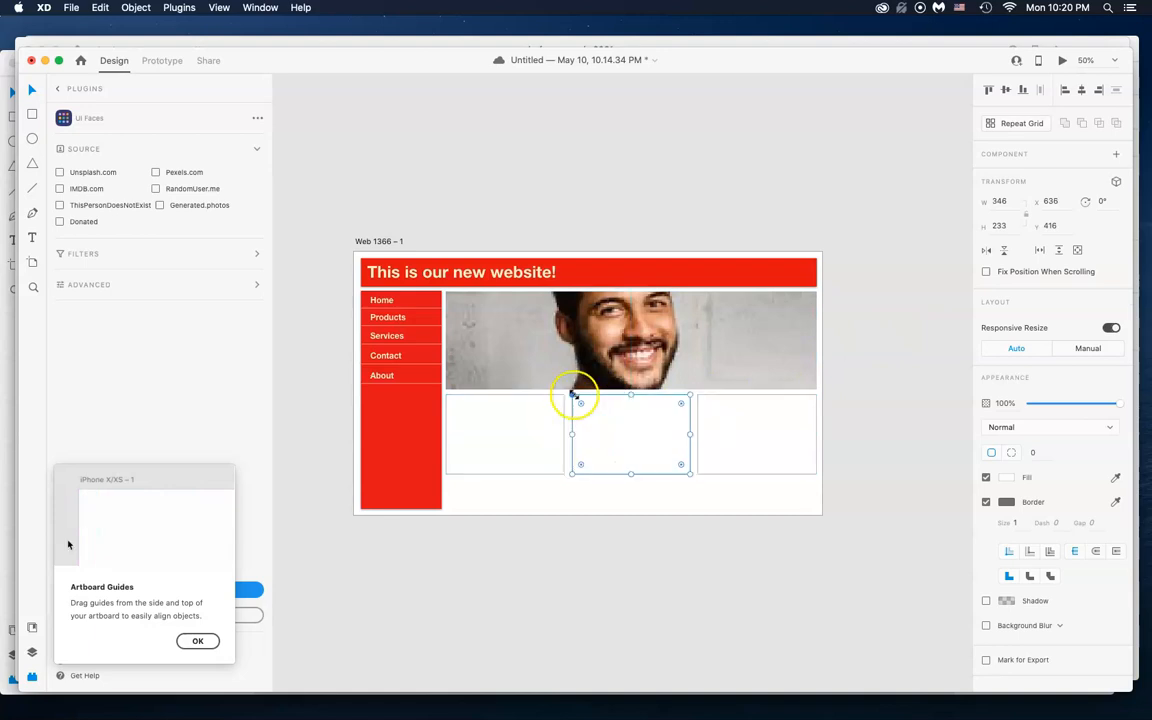
# Fine-tune the row's spacing by nudging the third and middle boxes slightly left and the first box to X 269.
pyautogui.click(874, 442)
pyautogui.doubleClick(766, 447)
pyautogui.press('Left')
pyautogui.click(643, 450)
pyautogui.press('Left')
pyautogui.click(506, 437)
pyautogui.click(895, 419)
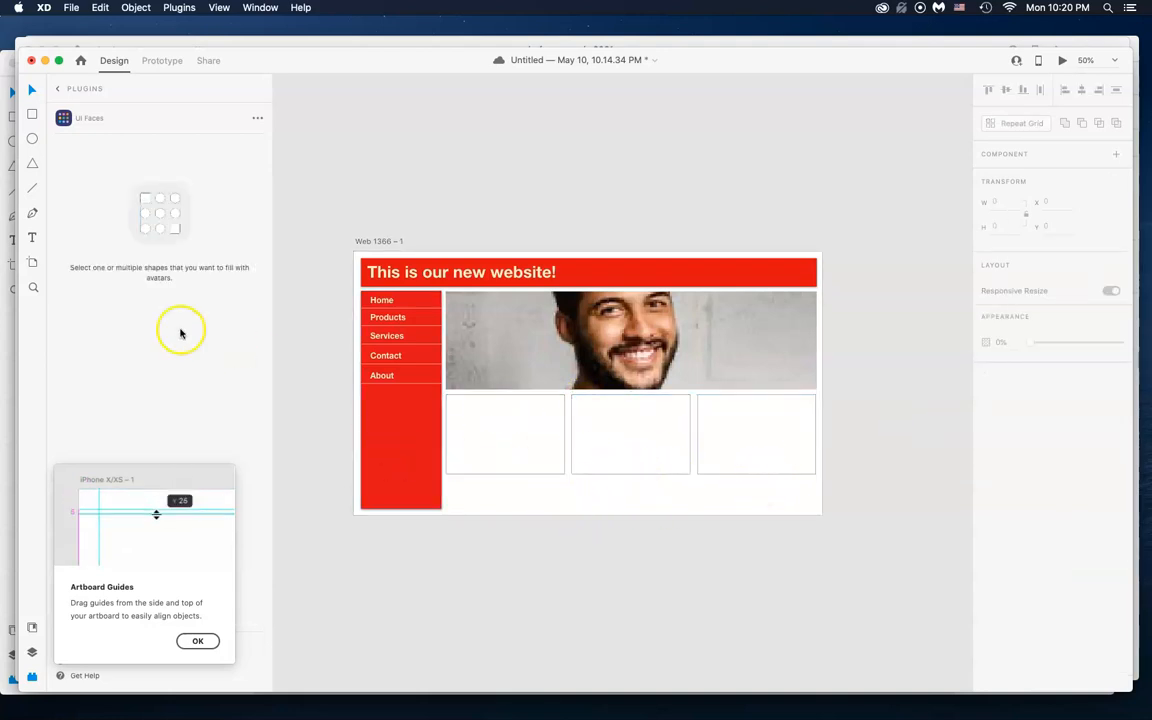
# Fill all three content boxes beneath the photo with light grey and remove their borders.
pyautogui.click(33, 236)
pyautogui.click(31, 92)
pyautogui.click(504, 450)
pyautogui.keyDown('shift'); pyautogui.click(617, 458); pyautogui.keyUp('shift')
pyautogui.keyDown('shift'); pyautogui.click(759, 458); pyautogui.keyUp('shift')
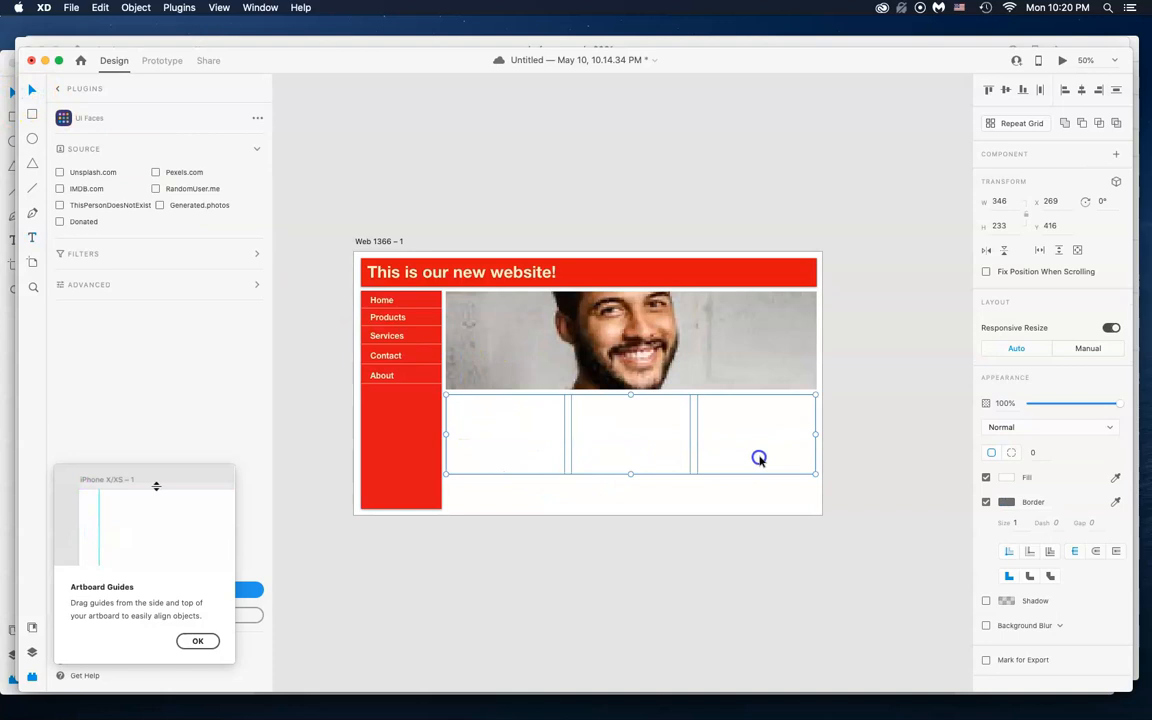
pyautogui.click(1010, 477)
pyautogui.moveTo(949, 470); pyautogui.dragTo(840, 418)
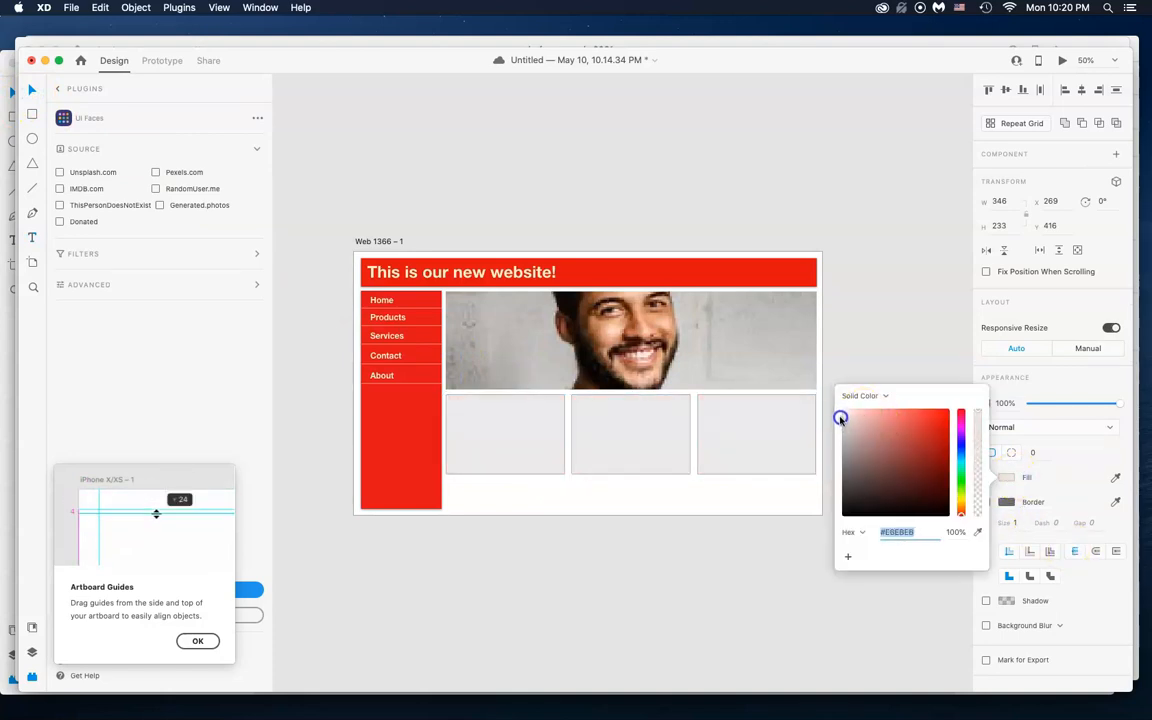
pyautogui.click(1063, 492)
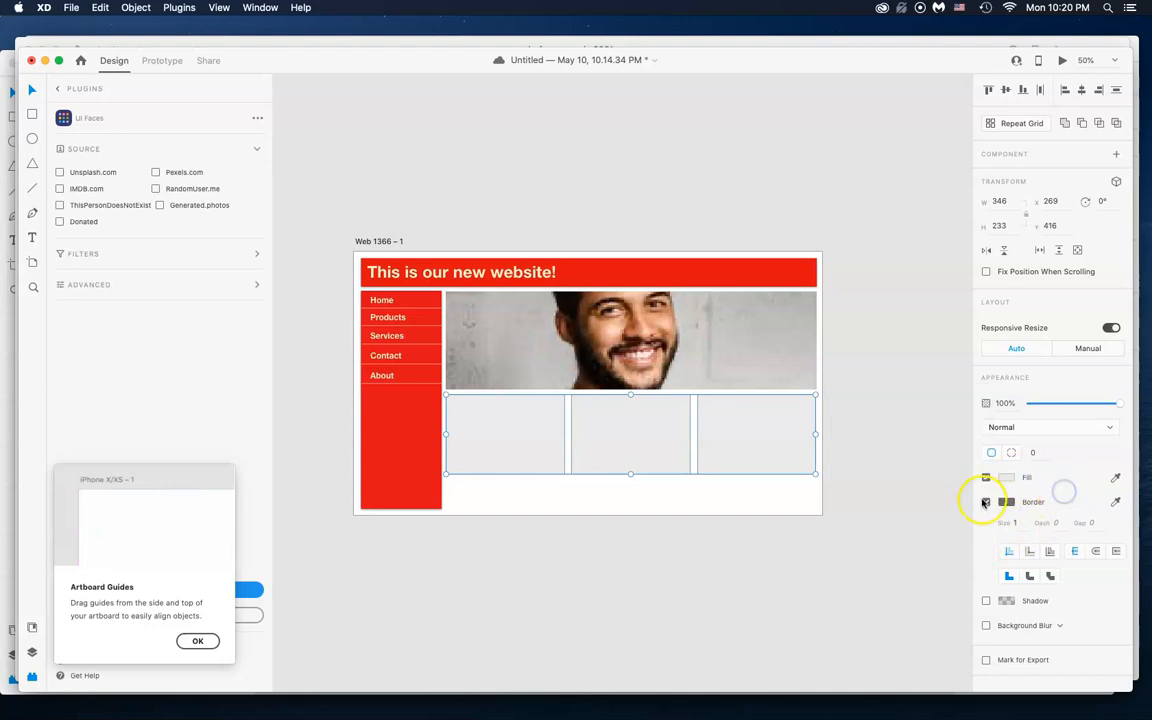
pyautogui.click(854, 489)
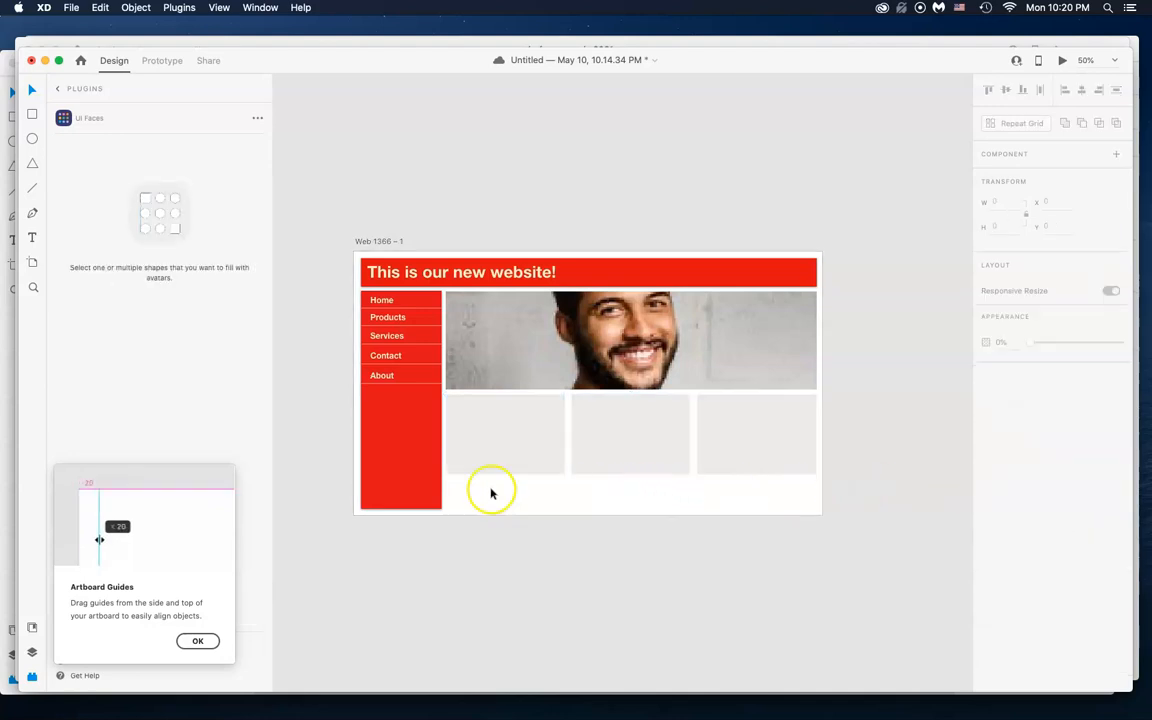
# Draw a footer rectangle about 1080 × 108 beneath the row of three boxes, spanning the photo's width.
pyautogui.click(32, 114)
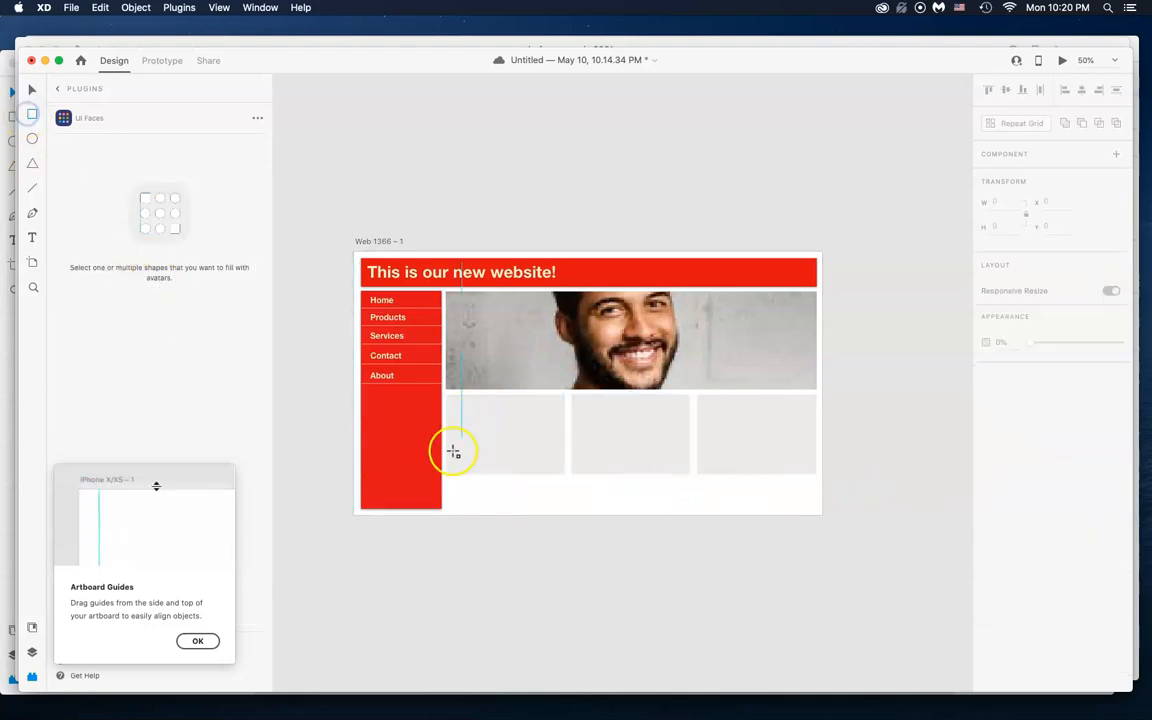
pyautogui.moveTo(446, 479); pyautogui.dragTo(816, 515)
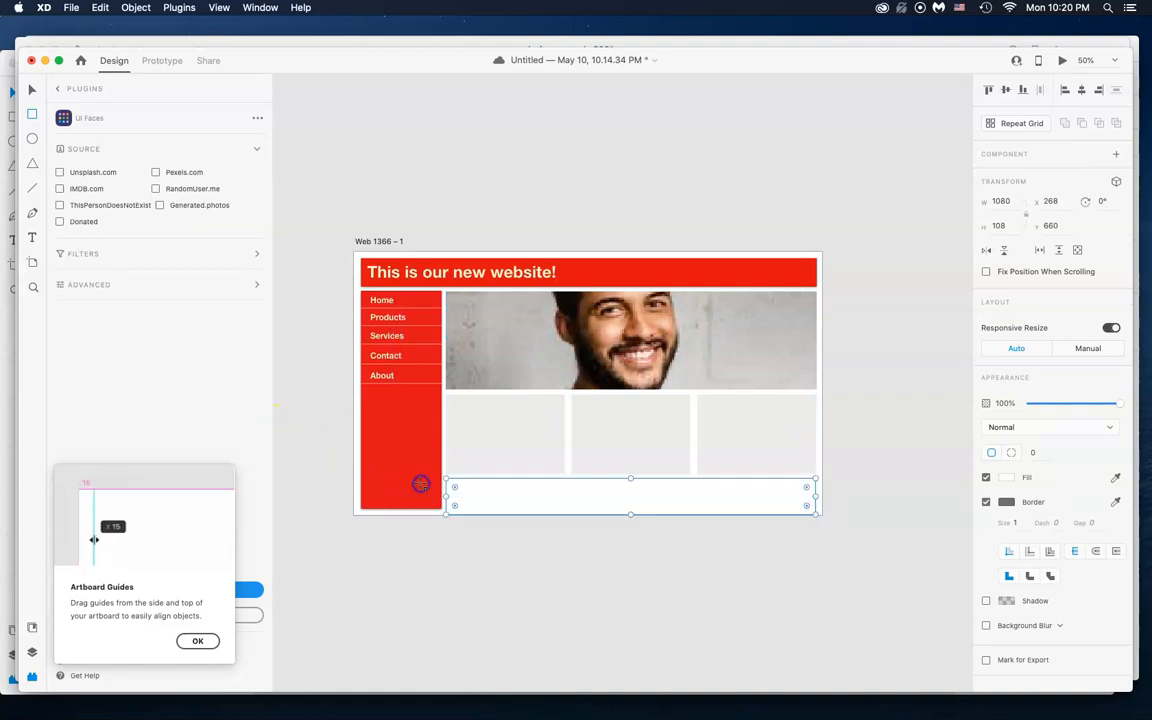
pyautogui.click(31, 89)
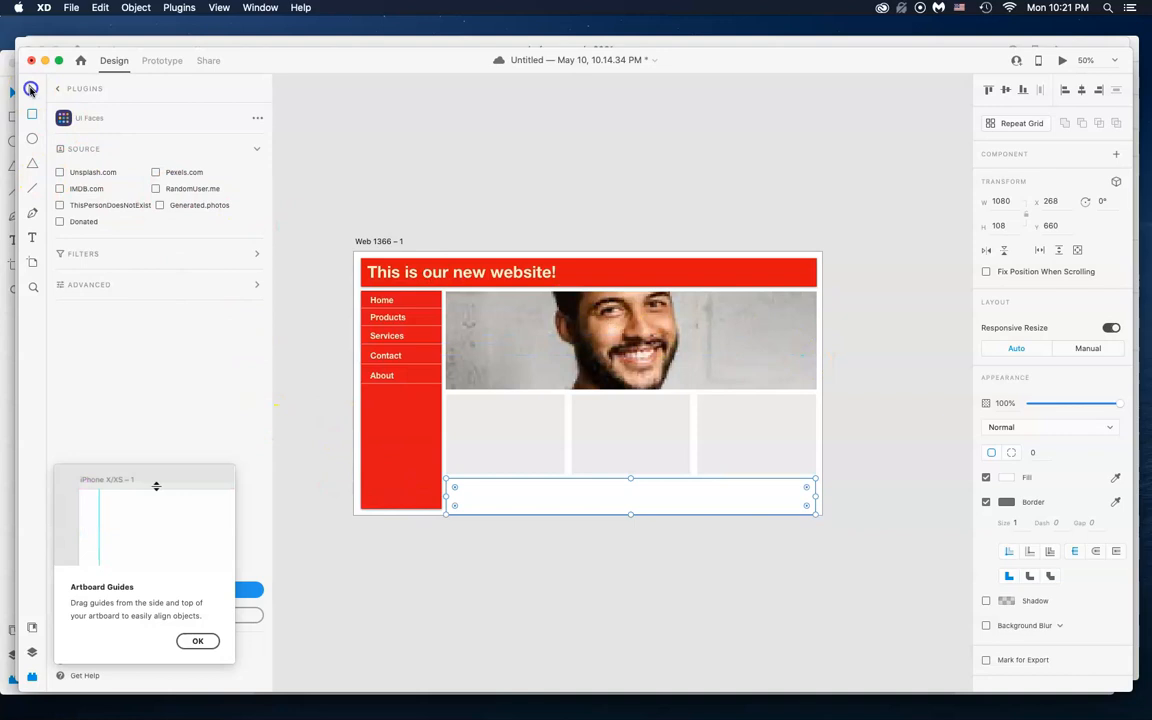
# Remove the footer rectangle's border and fill it with light red.
pyautogui.click(986, 501)
pyautogui.click(1005, 478)
pyautogui.moveTo(873, 441); pyautogui.dragTo(886, 409)
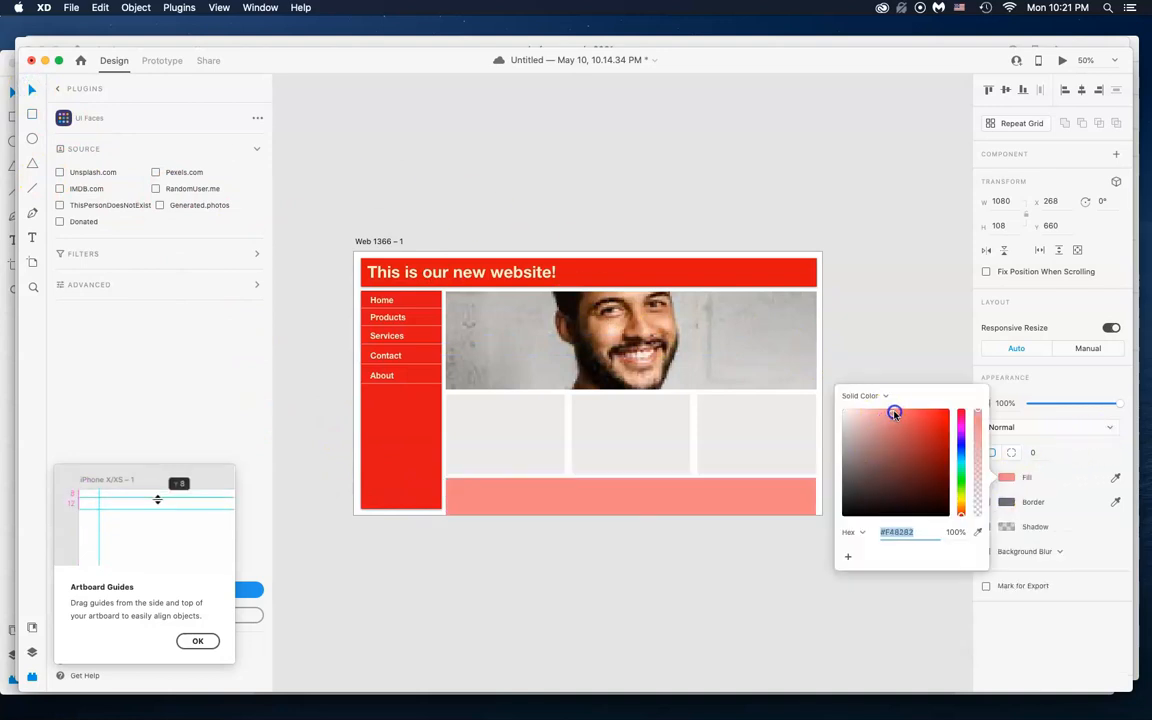
pyautogui.click(865, 333)
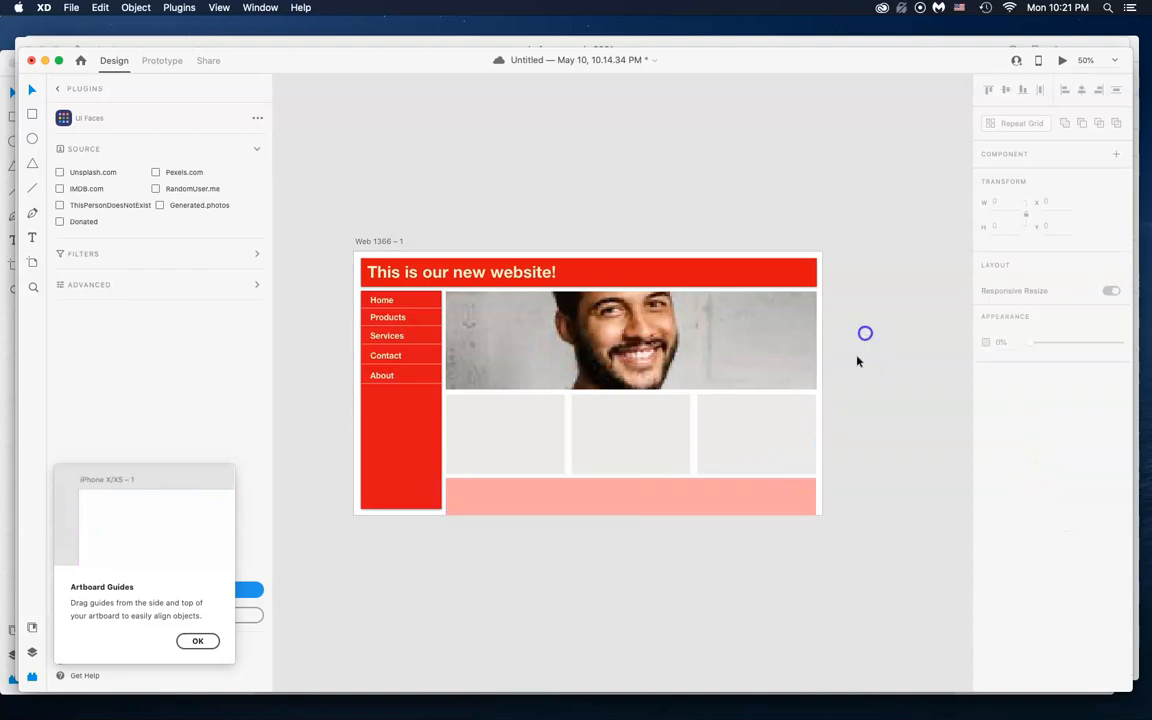
pyautogui.click(691, 498)
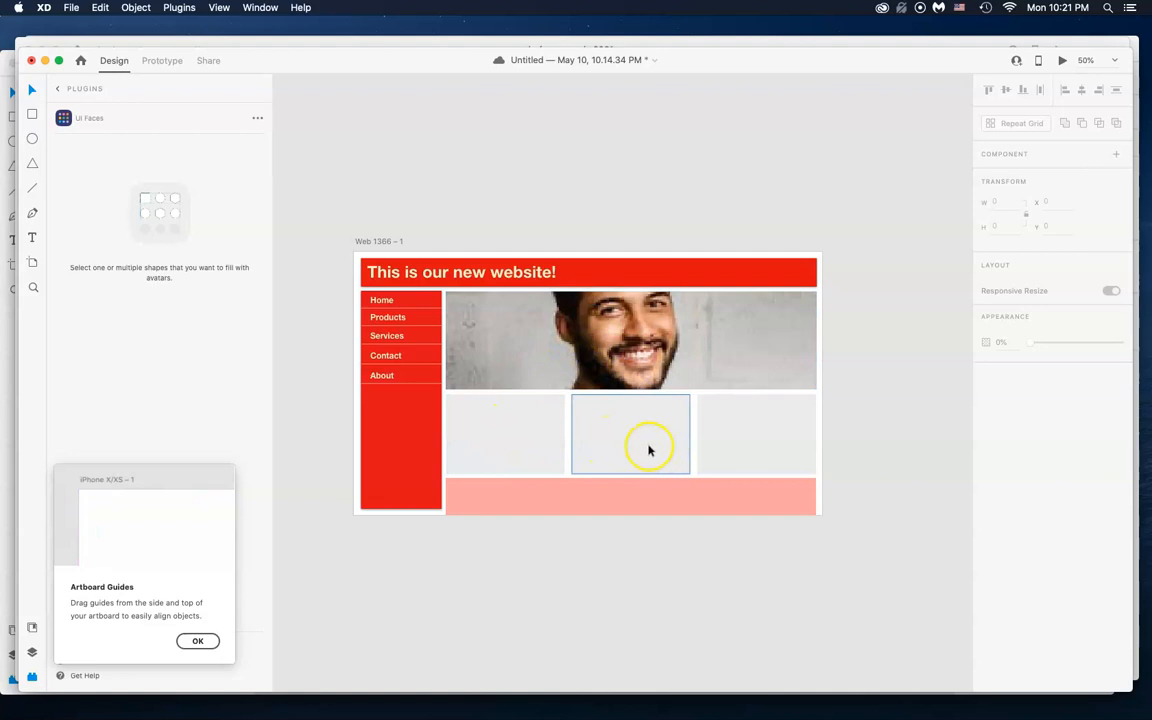
# Review the format and target options for exporting all artboards without exporting.
pyautogui.click(71, 7)
pyautogui.moveTo(97, 213)
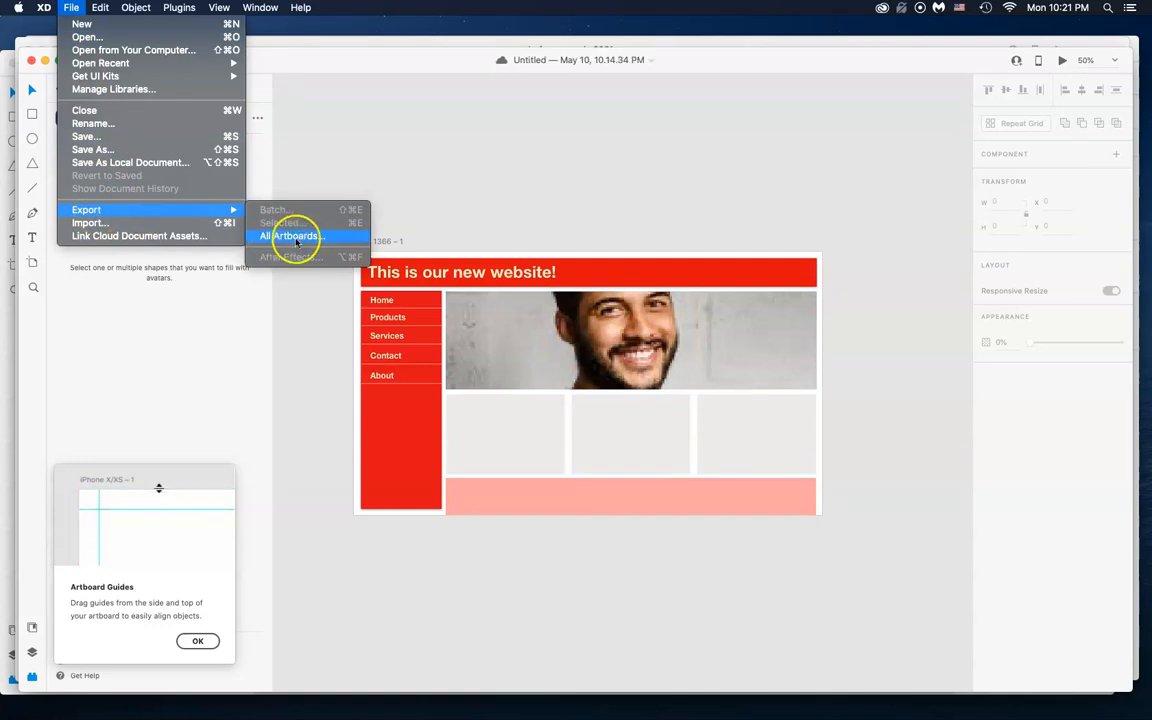
pyautogui.click(296, 238)
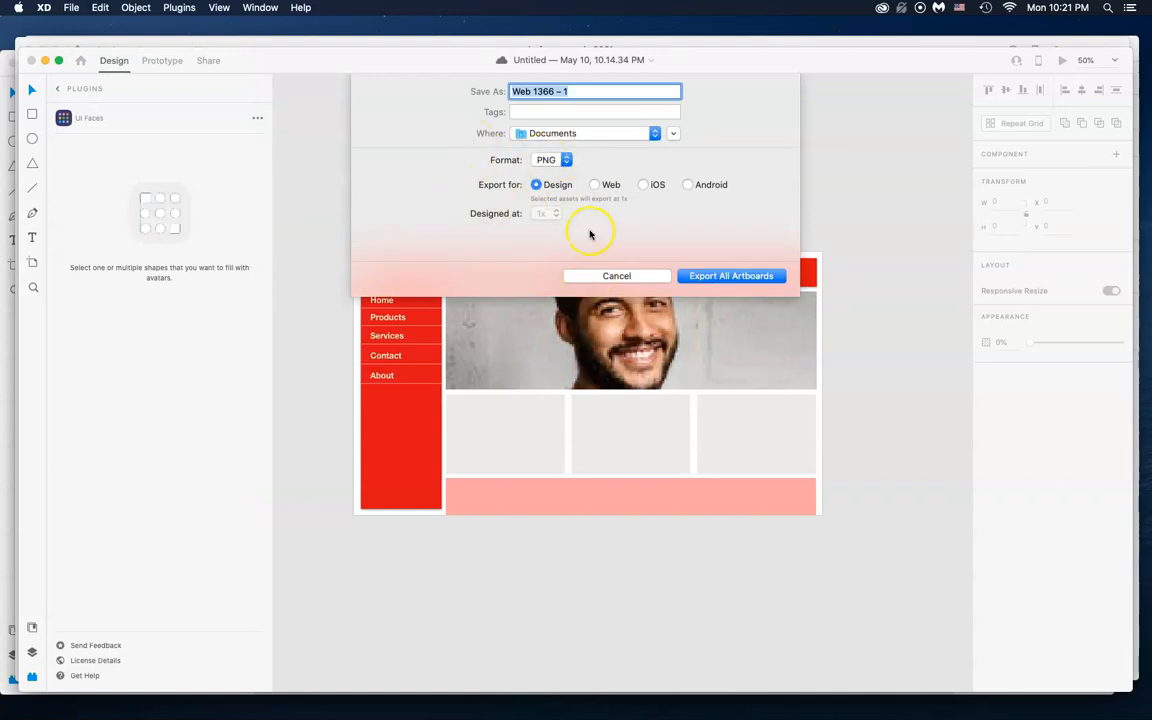
pyautogui.click(586, 279)
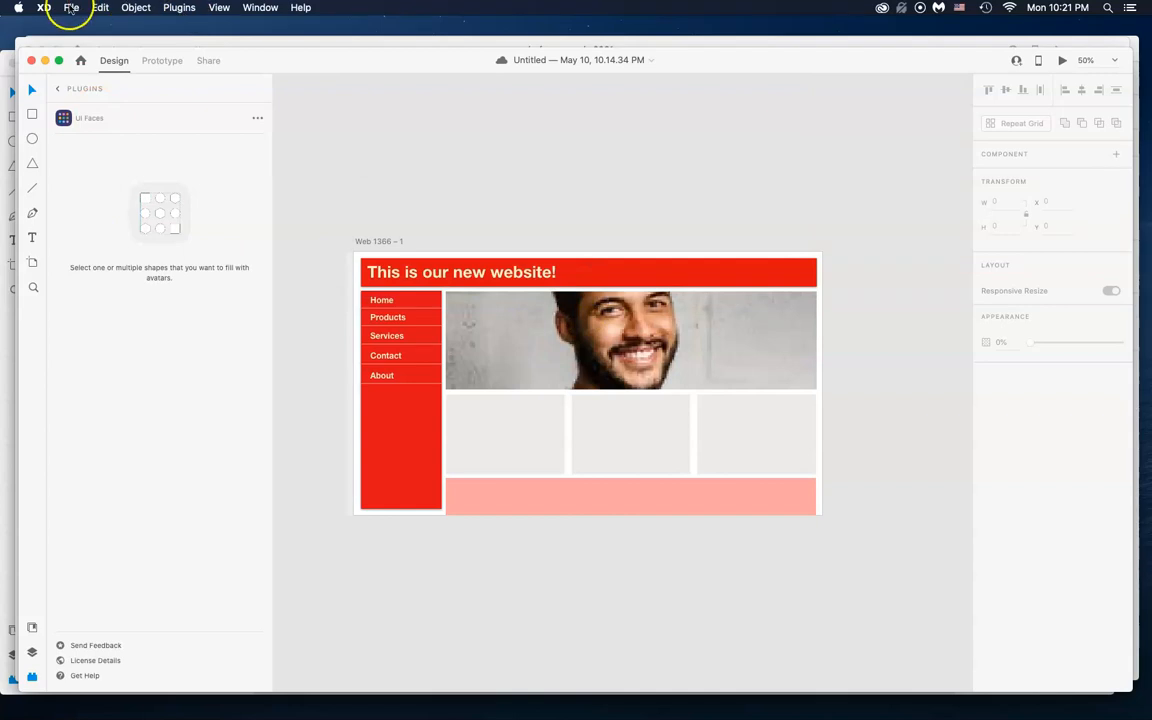
# Review the options for saving the design as another cloud document without saving.
pyautogui.click(71, 8)
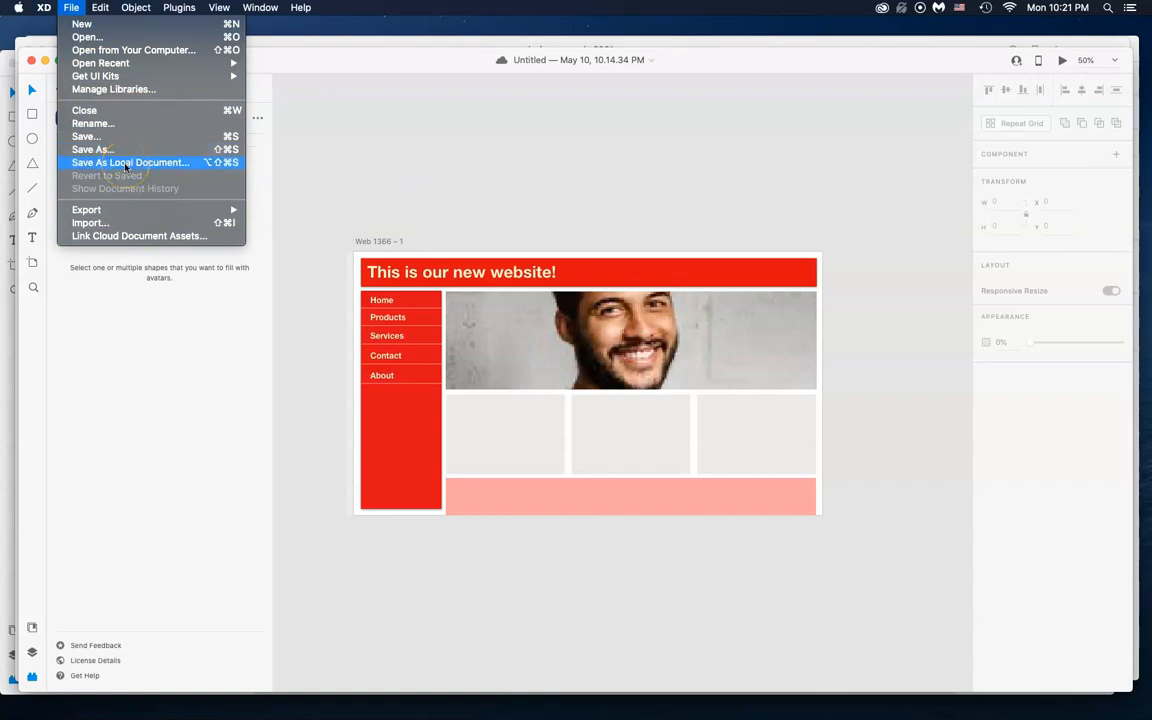
pyautogui.click(95, 150)
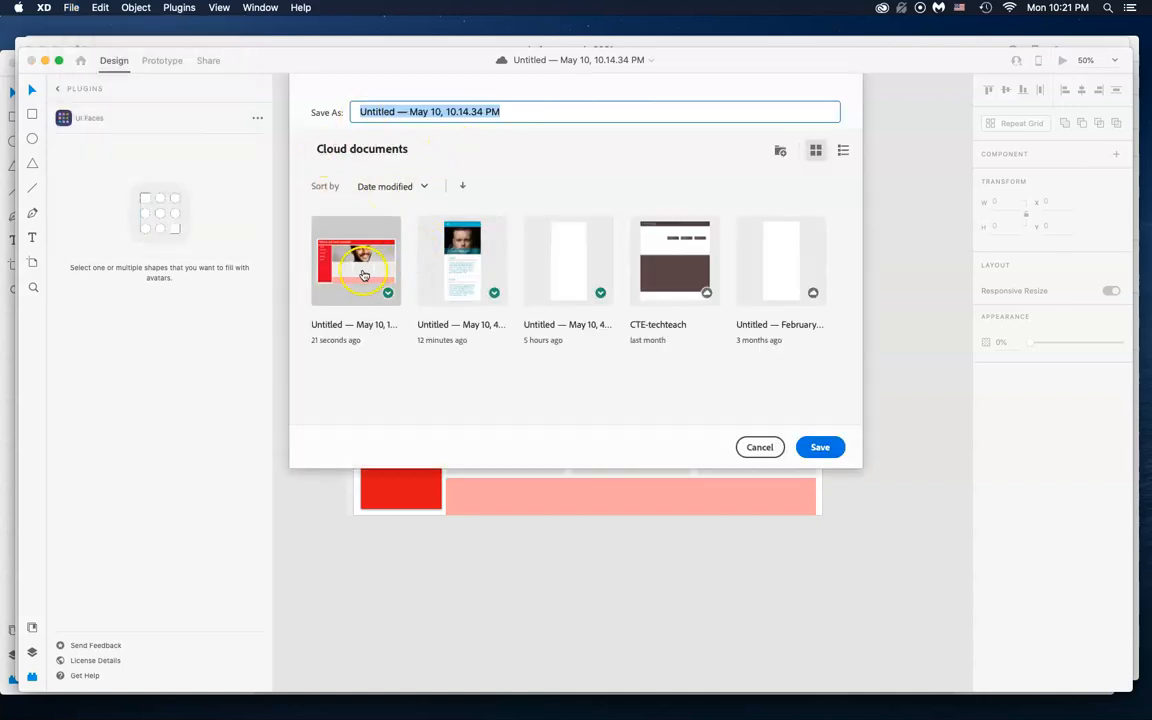
pyautogui.click(755, 447)
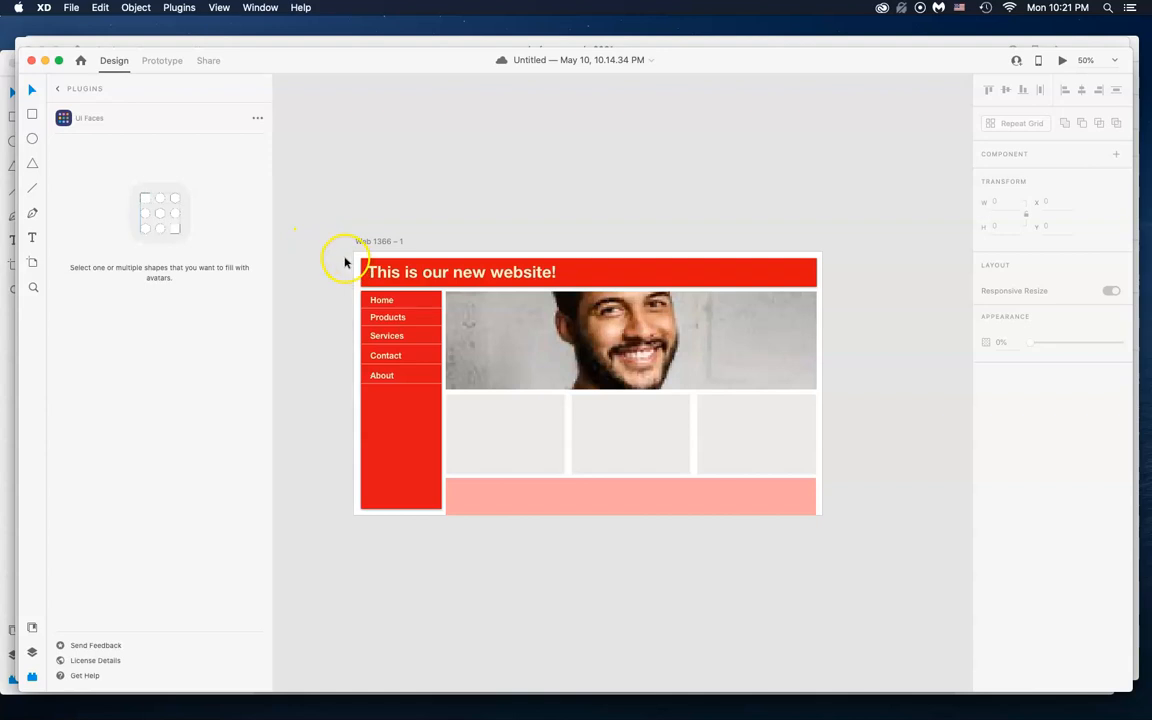
pyautogui.moveTo(345, 258); pyautogui.dragTo(859, 527)
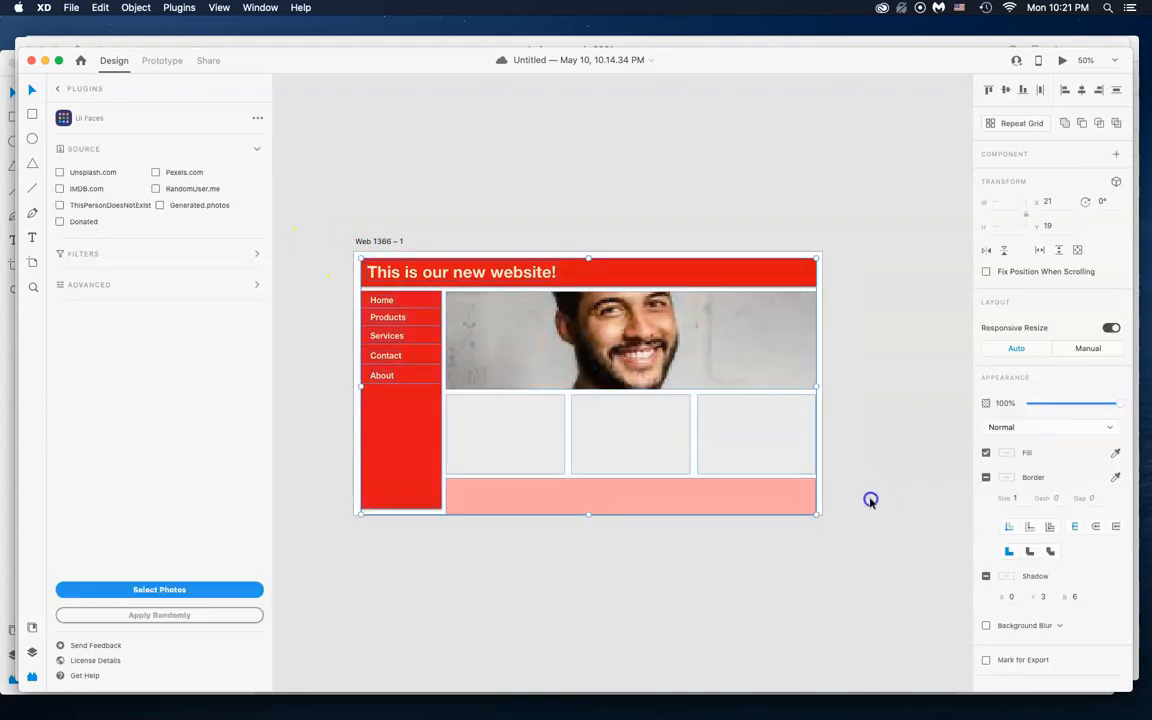
pyautogui.click(855, 492)
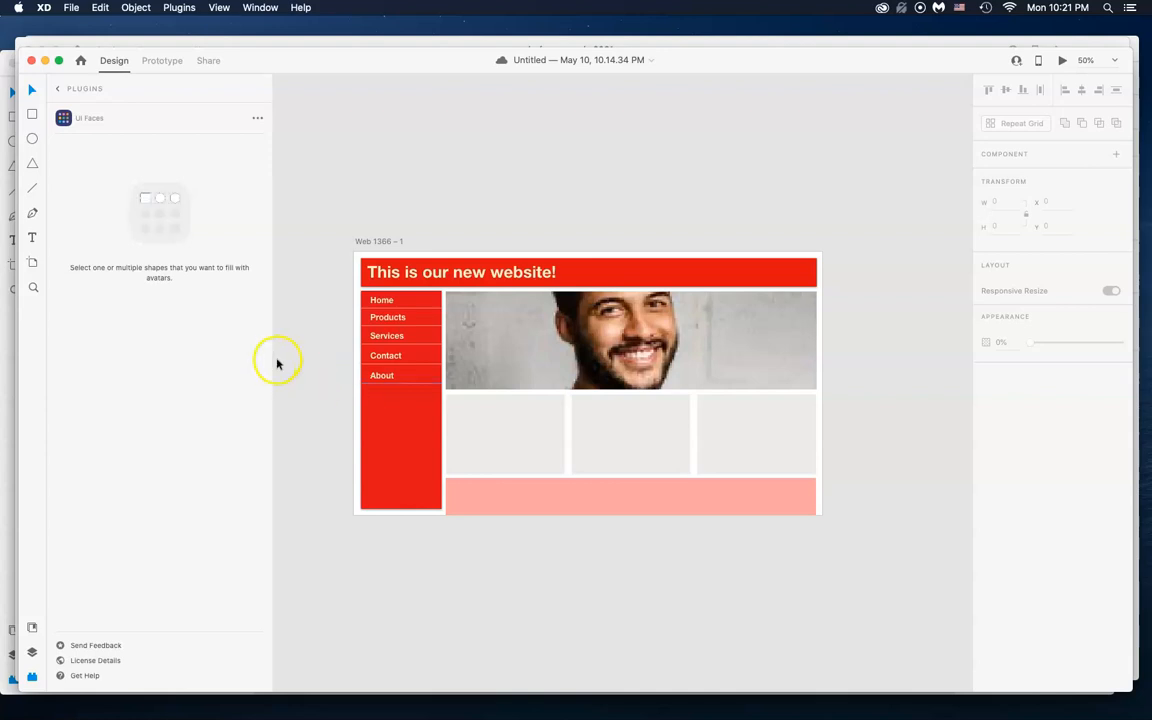
# Switch from UI Faces to the Icons 4 Design plugin and read its instructions.
pyautogui.click(78, 89)
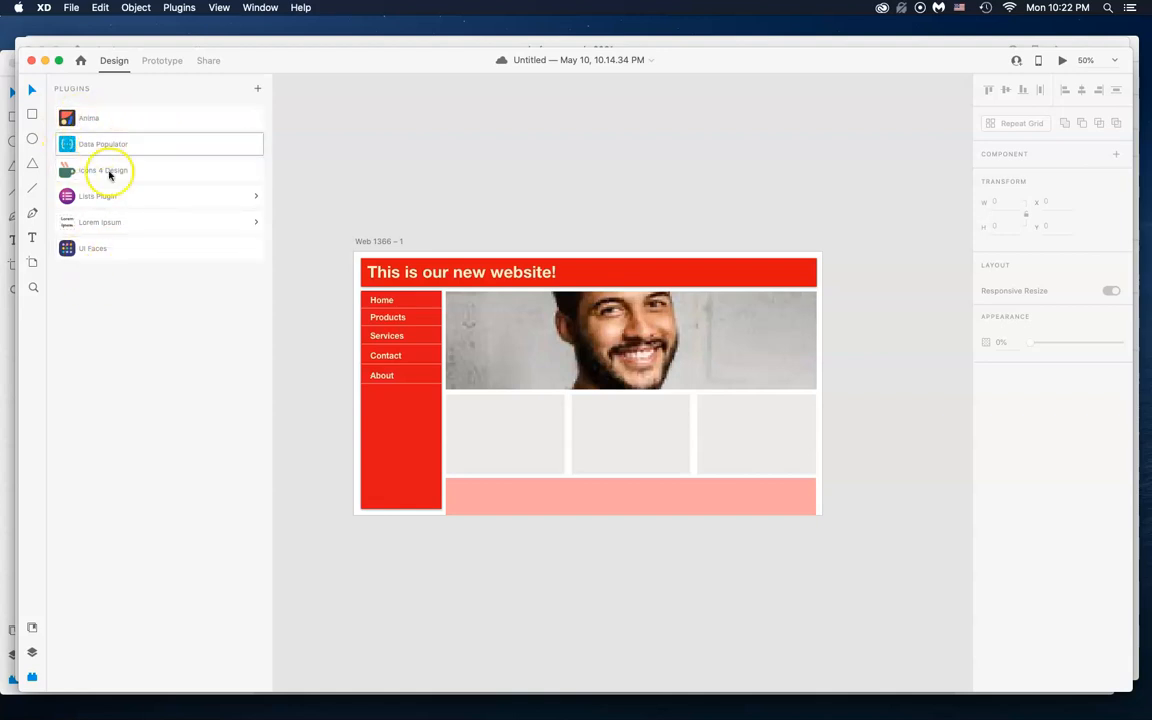
pyautogui.click(96, 176)
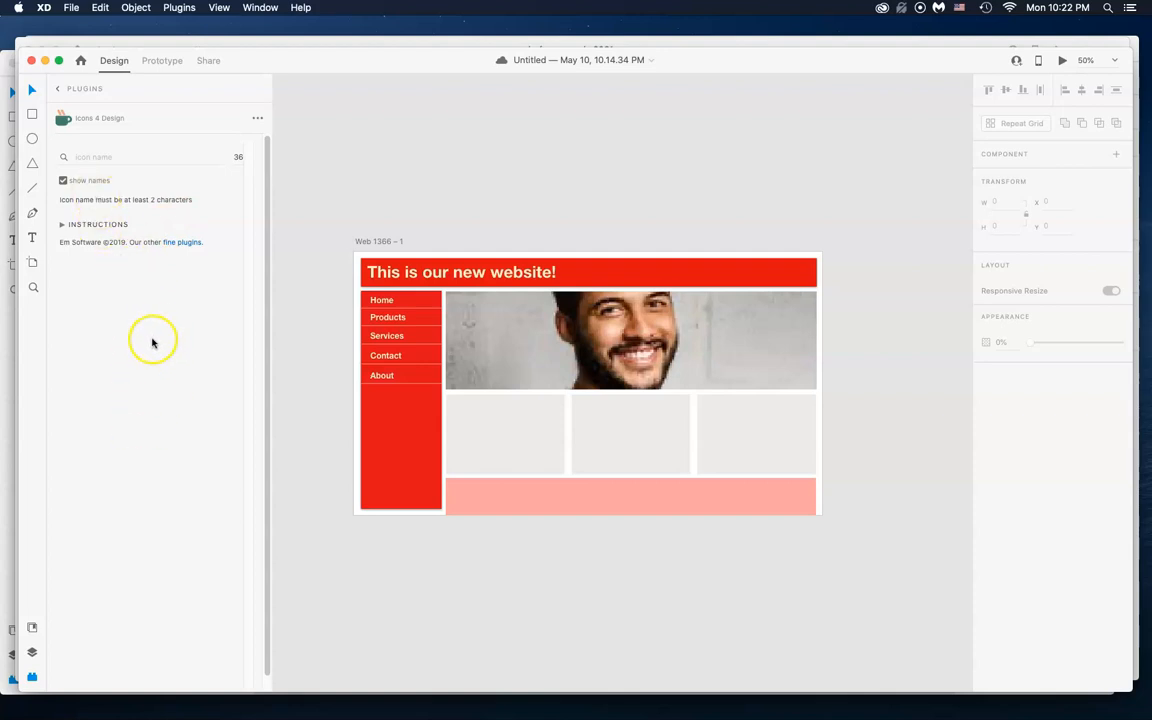
pyautogui.click(85, 224)
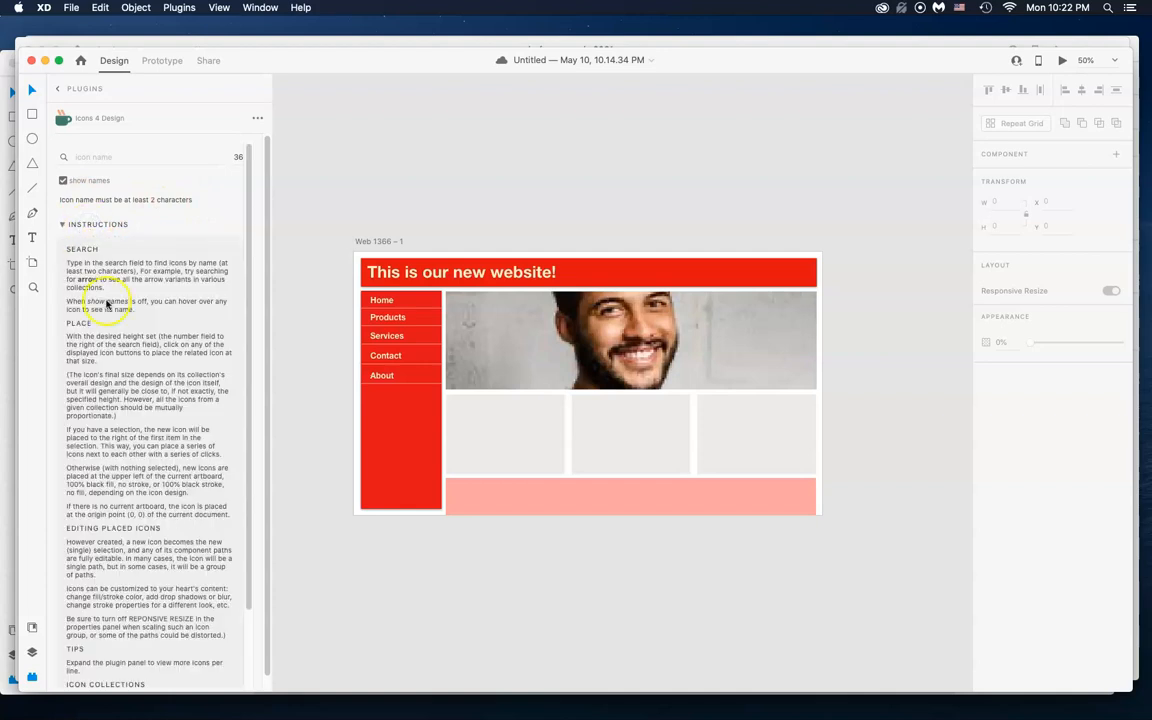
pyautogui.scroll(-3, 107, 470)
pyautogui.scroll(5, 107, 470)
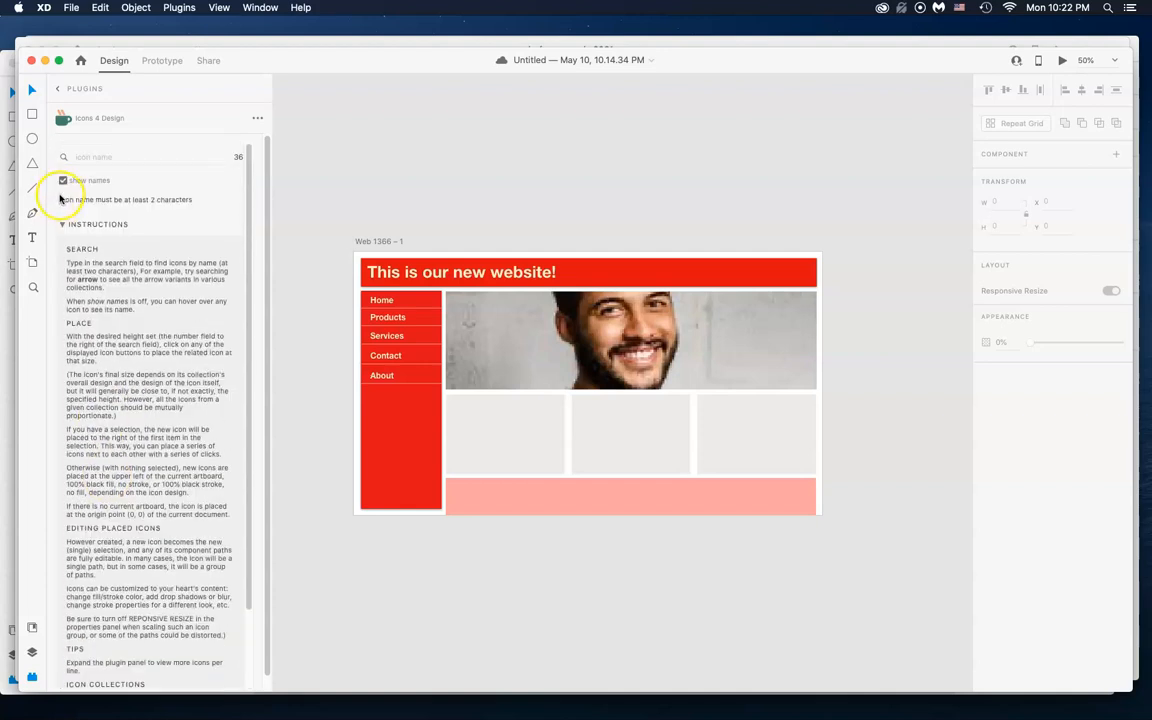
pyautogui.click(62, 224)
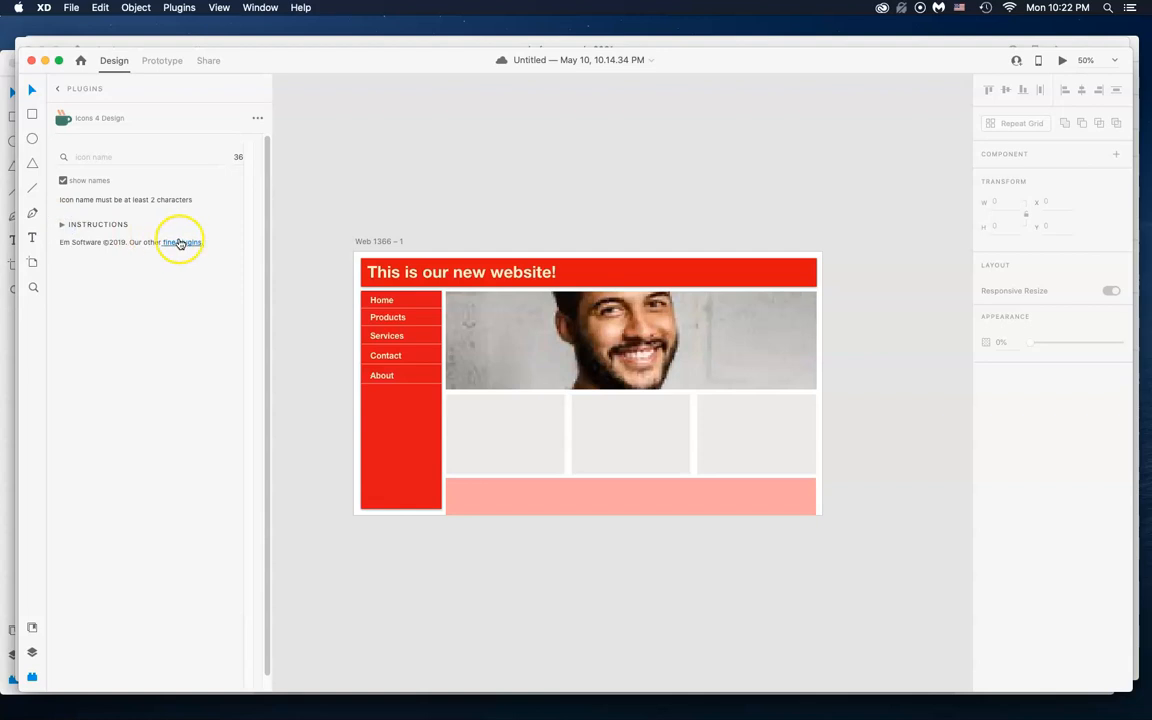
# Search the icon plugin for "gear" and for "food".
pyautogui.click(115, 156)
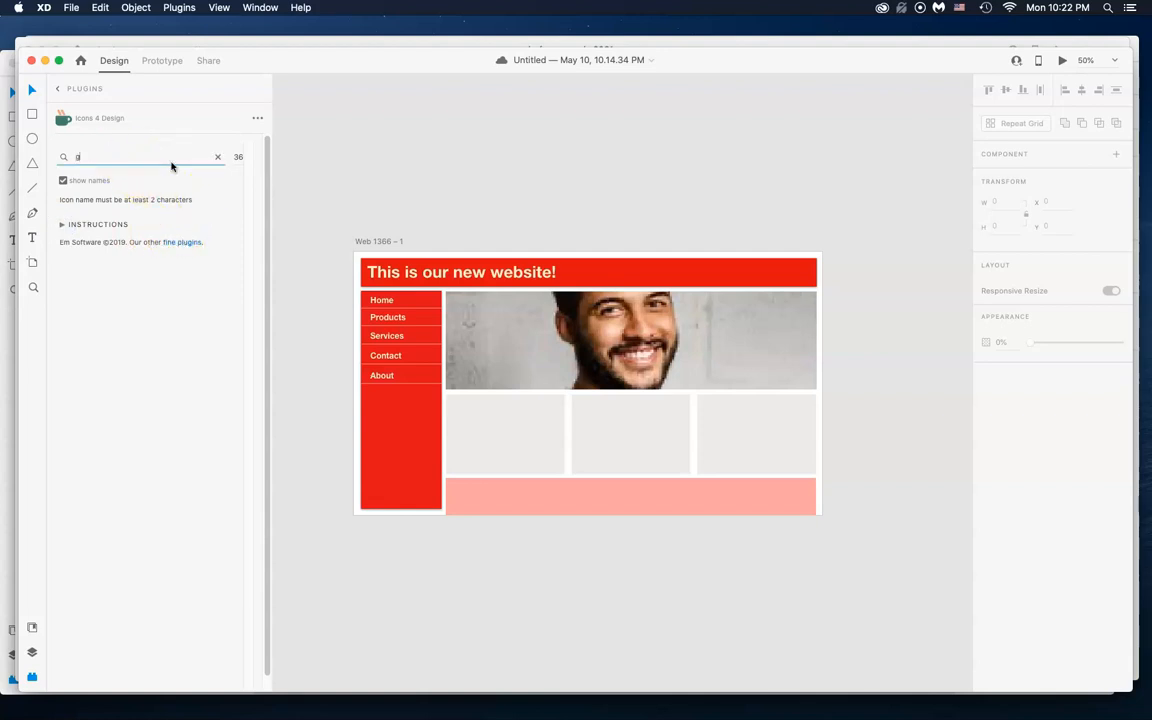
pyautogui.click(159, 256)
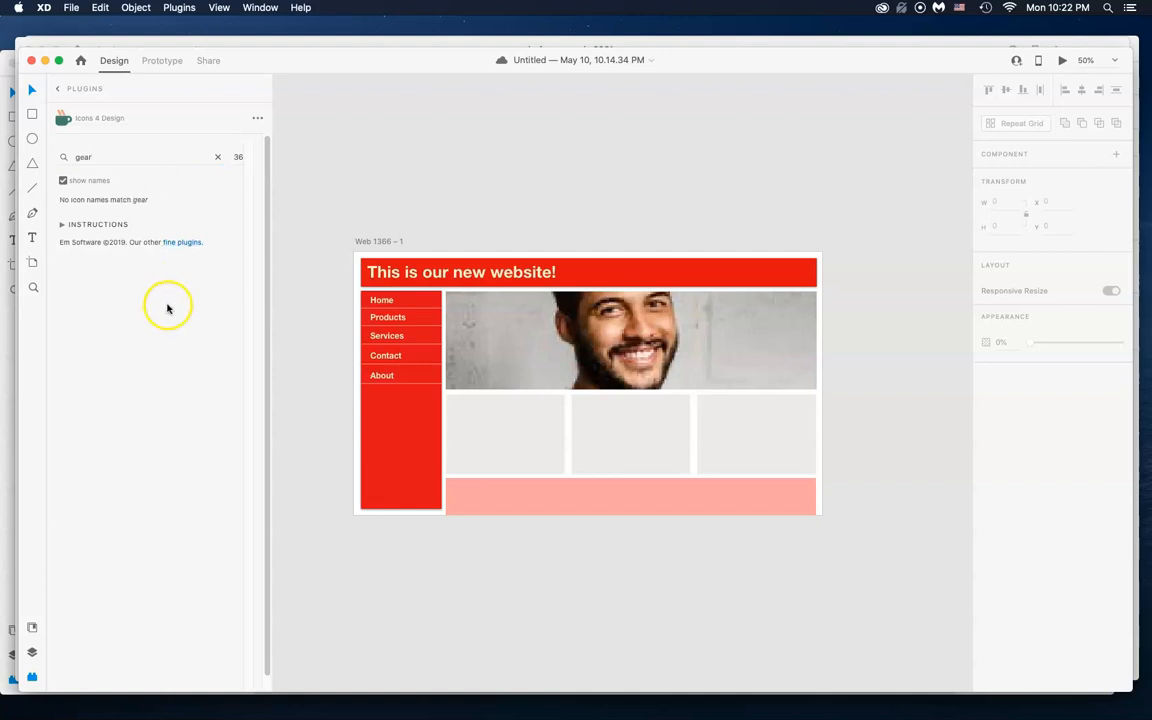
pyautogui.click(111, 157)
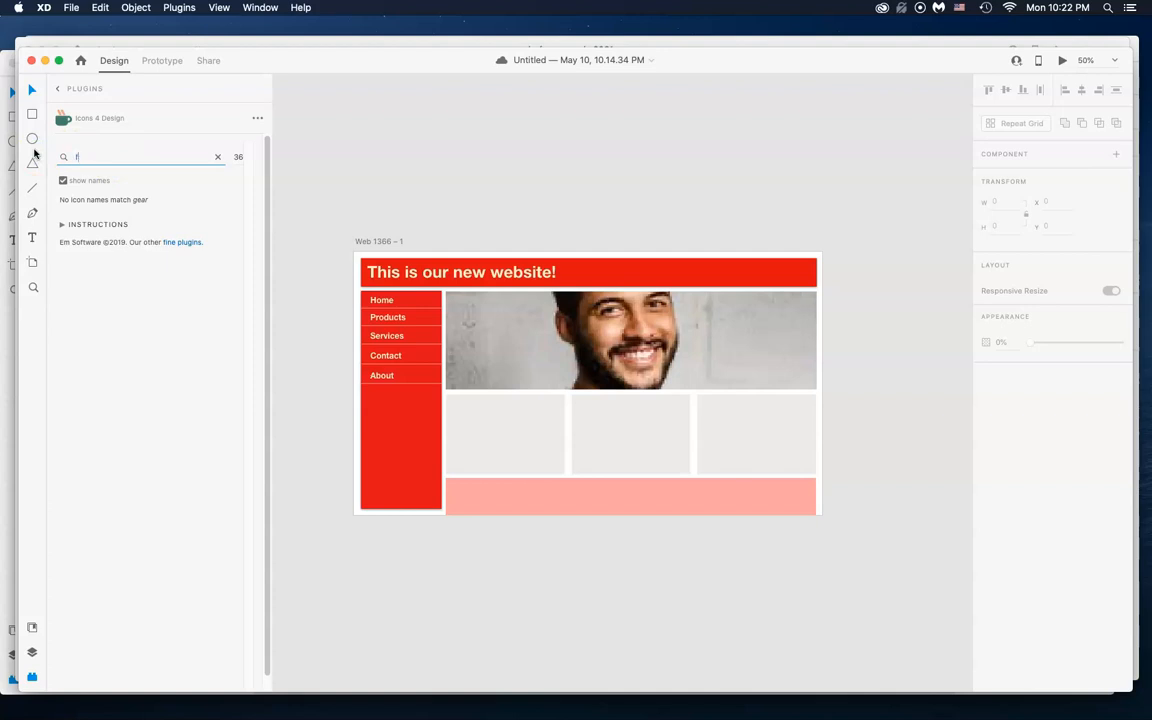
pyautogui.write('food')
pyautogui.press('Return')
# Insert the food icon and move it into the upper-left area of the first grey box.
pyautogui.click(68, 231)
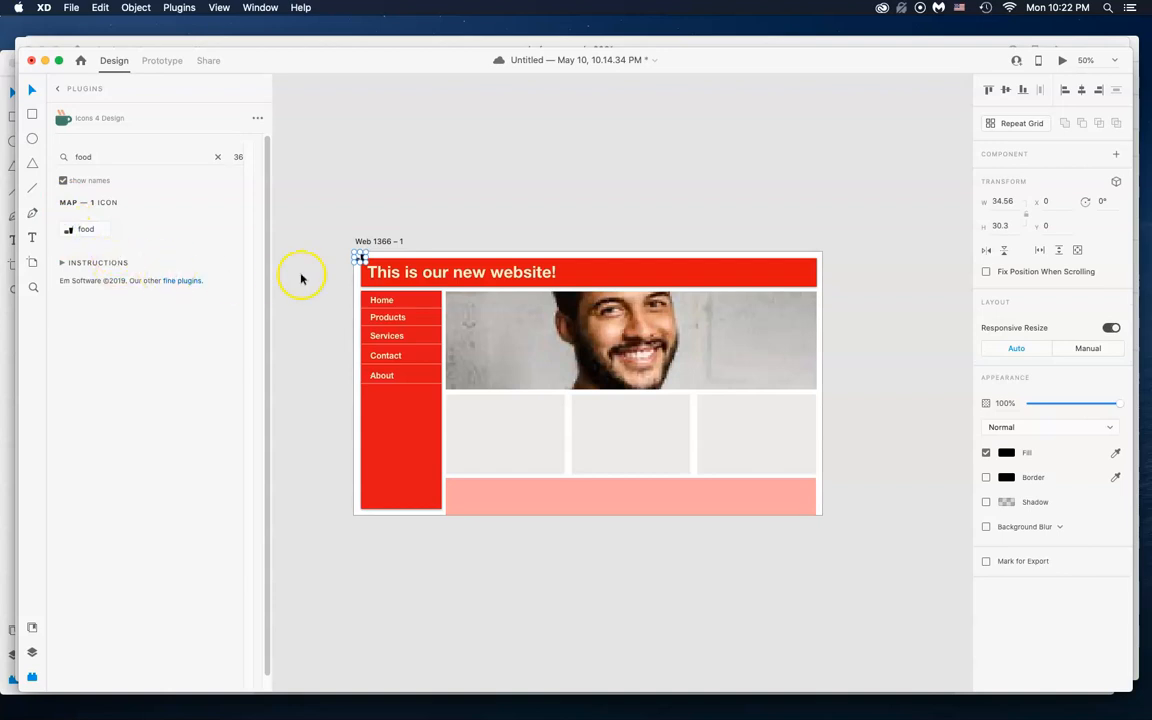
pyautogui.moveTo(358, 256); pyautogui.dragTo(478, 404)
pyautogui.click(307, 182)
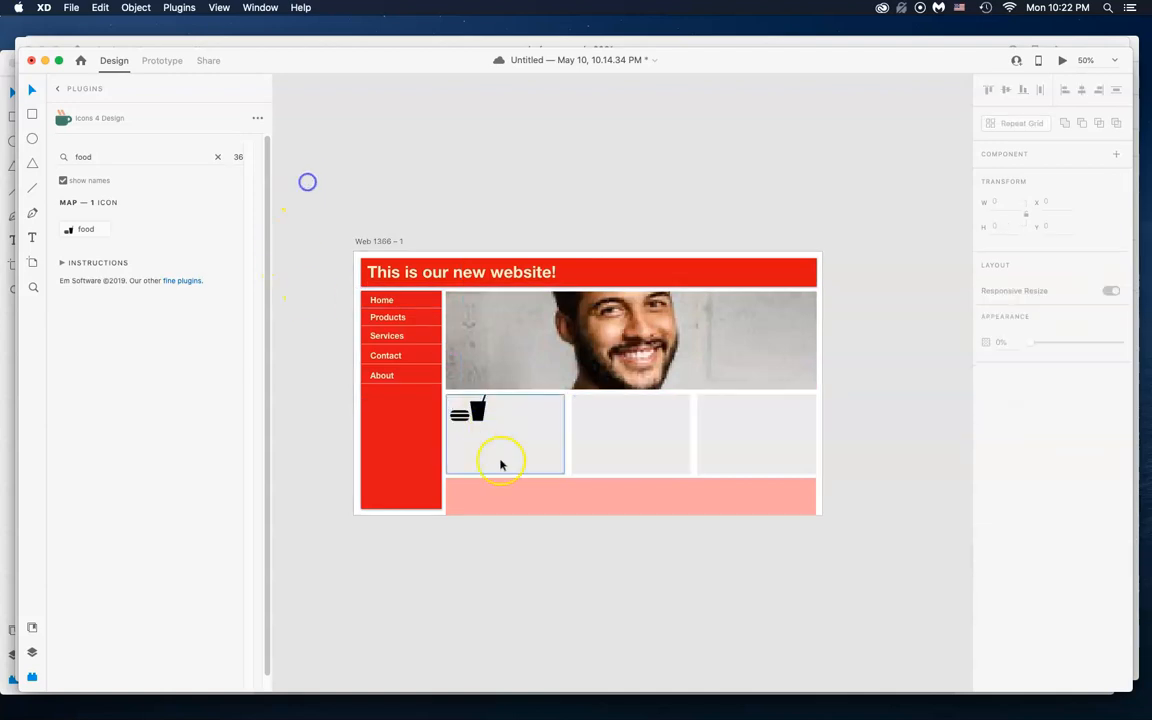
# Undo the insertion and move of the food icon.
pyautogui.click(478, 410)
pyautogui.press('super+z')
pyautogui.press('super+z')
pyautogui.press('super+z')
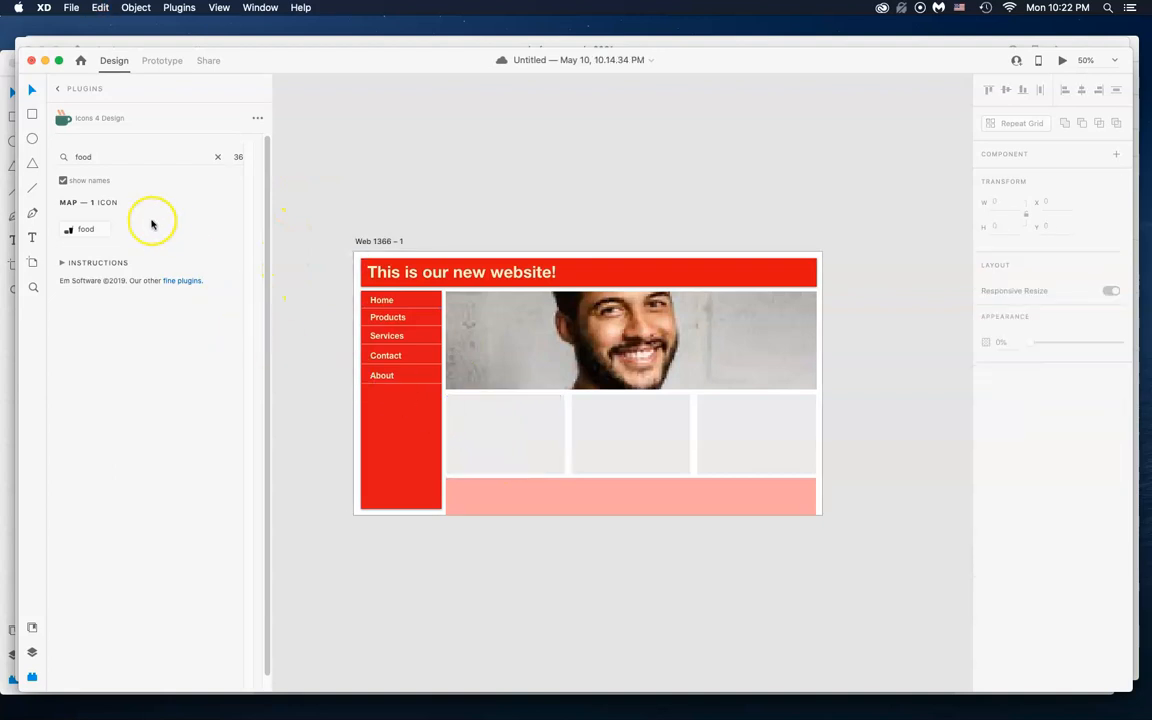
# Look at the Anima plugin's start page and return to the plugin list.
pyautogui.click(80, 88)
pyautogui.click(97, 118)
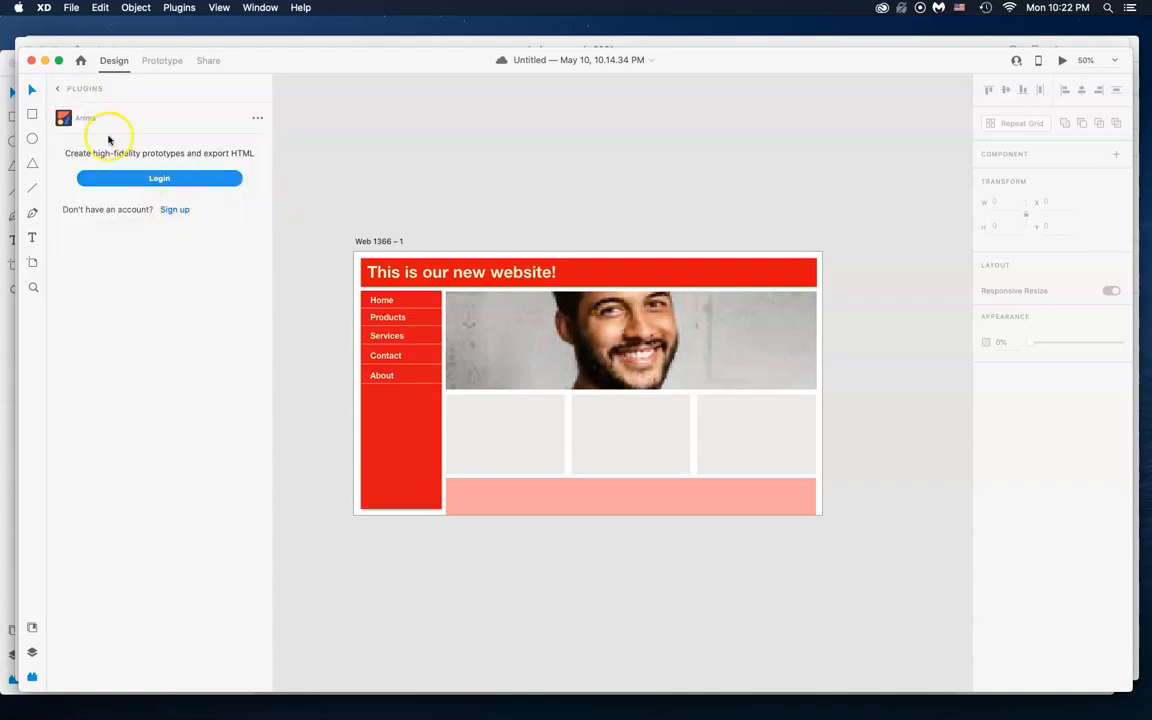
pyautogui.click(72, 88)
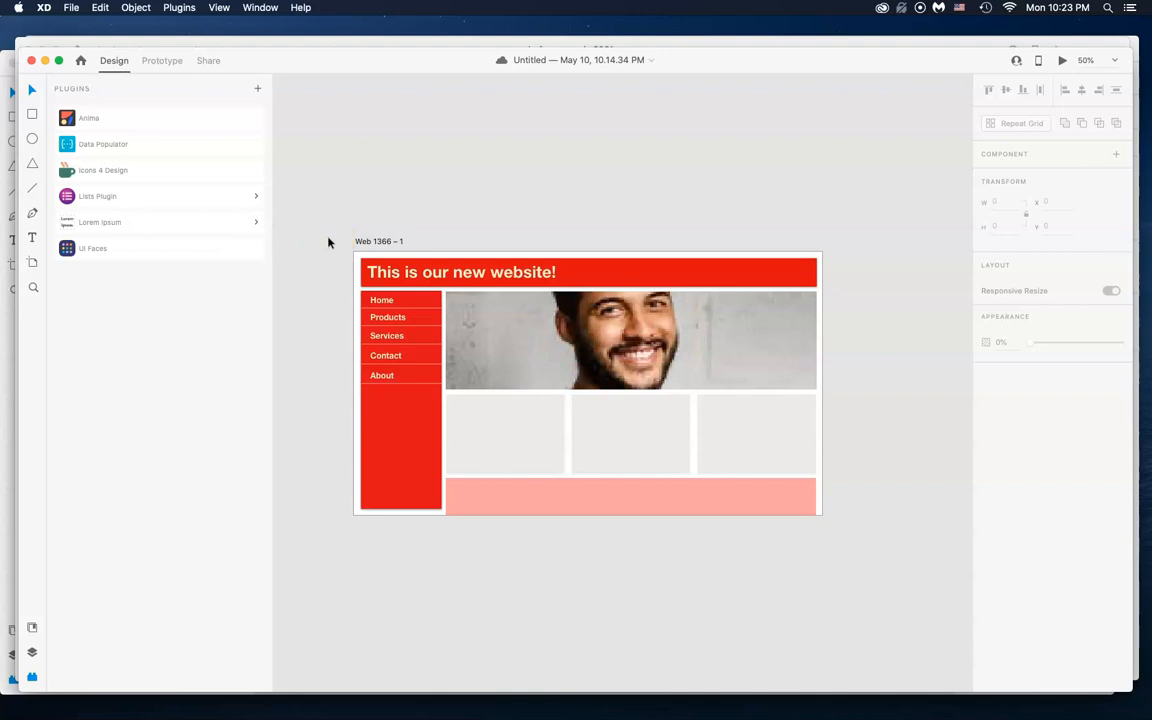
# Switch to Prototype mode and try to pull an interaction wire out of the artboard.
pyautogui.click(163, 61)
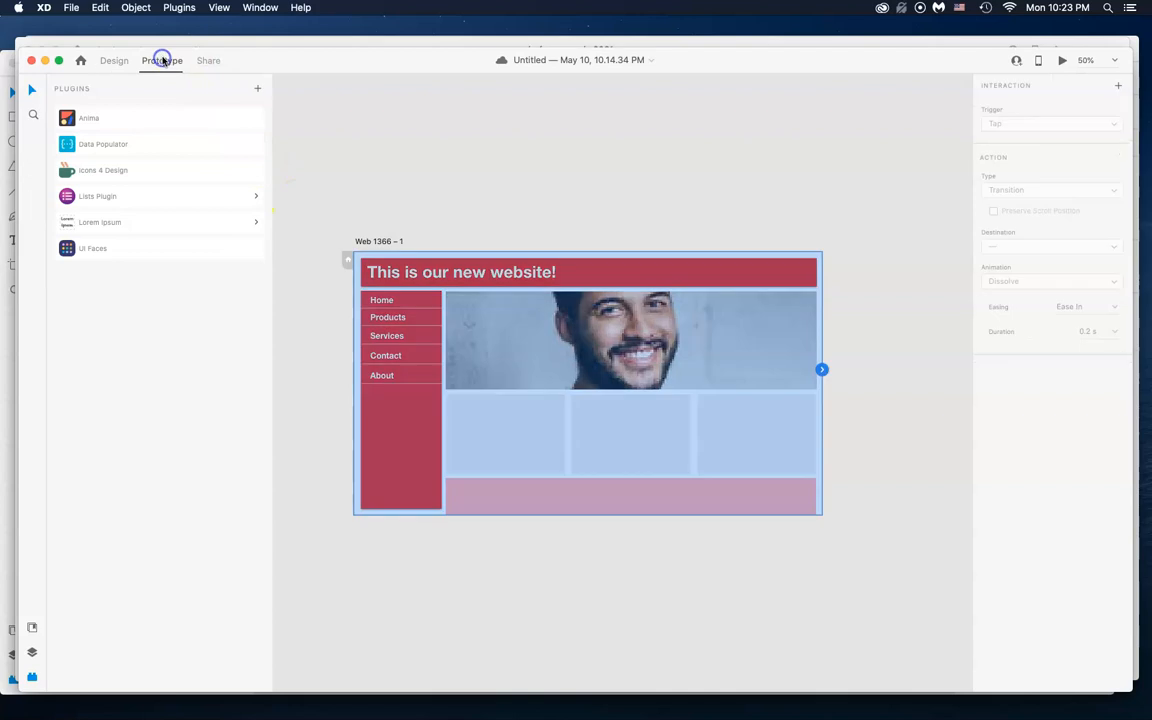
pyautogui.moveTo(821, 371); pyautogui.dragTo(864, 371)
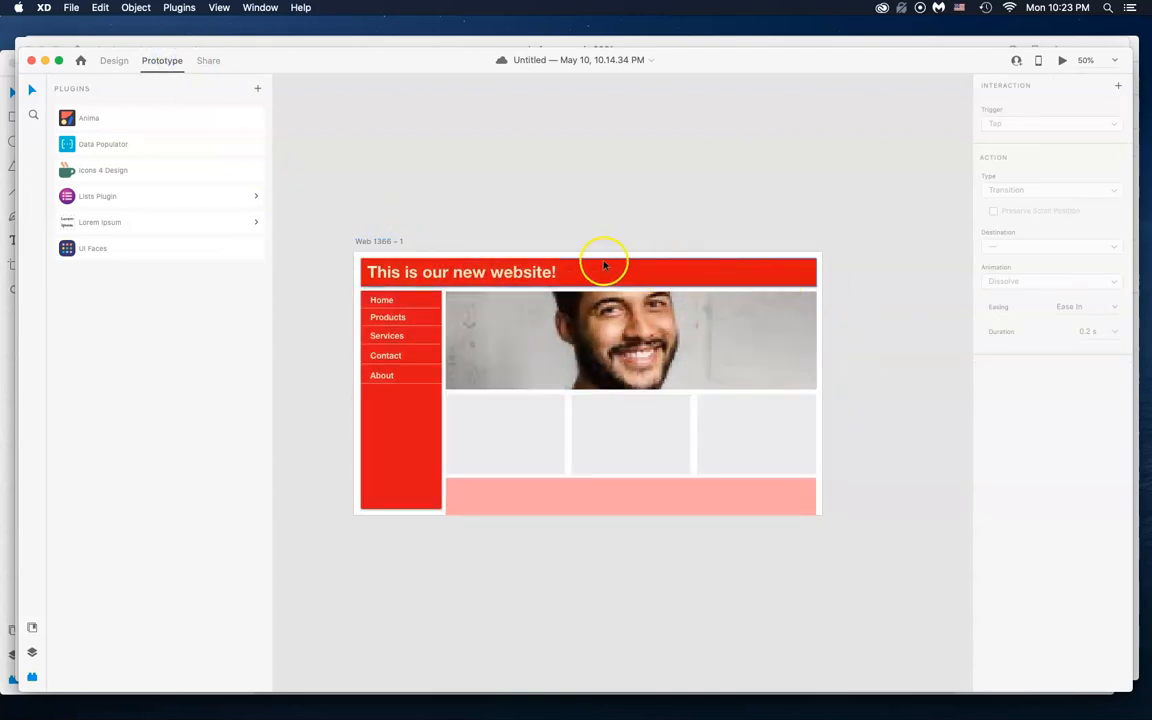
# Check the on-device preview options and open the desktop preview of the page.
pyautogui.click(1039, 62)
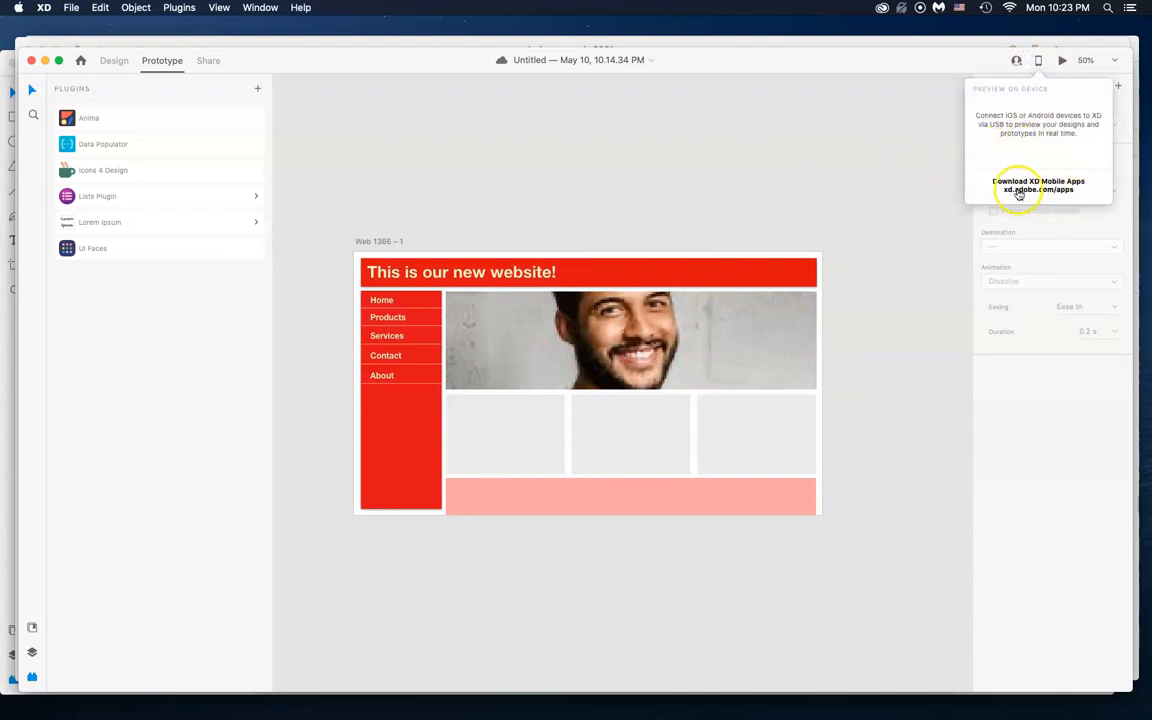
pyautogui.click(1062, 60)
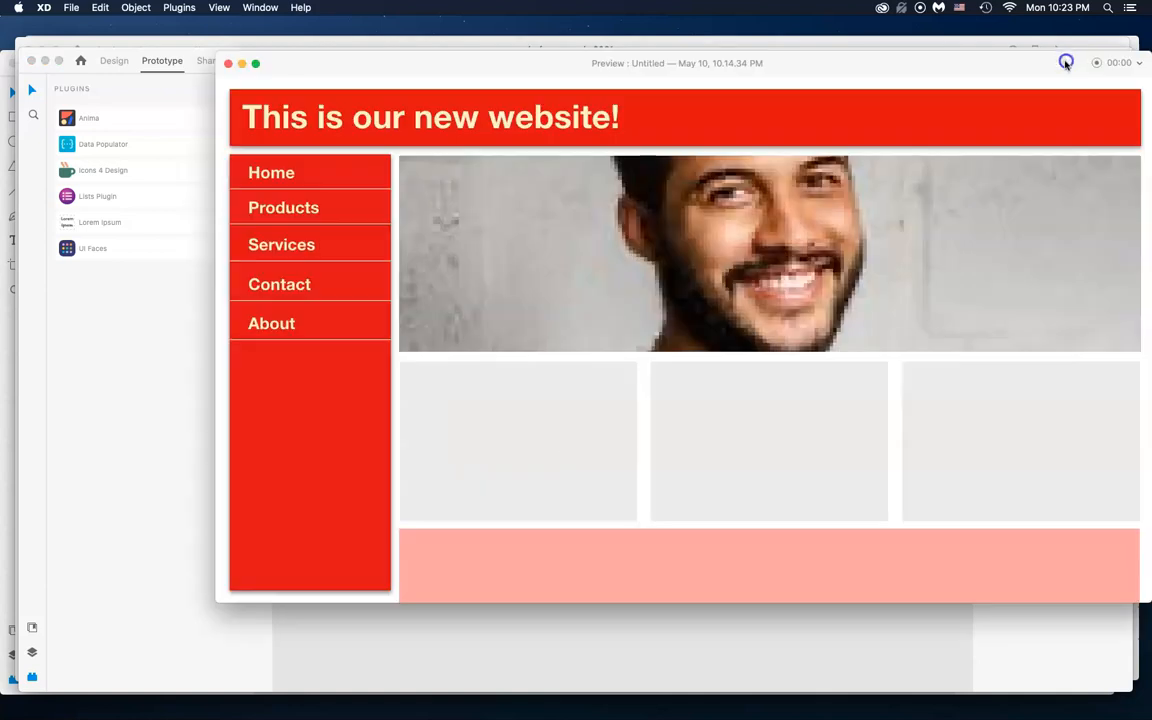
# Close the desktop preview and return to Design mode.
pyautogui.click(229, 63)
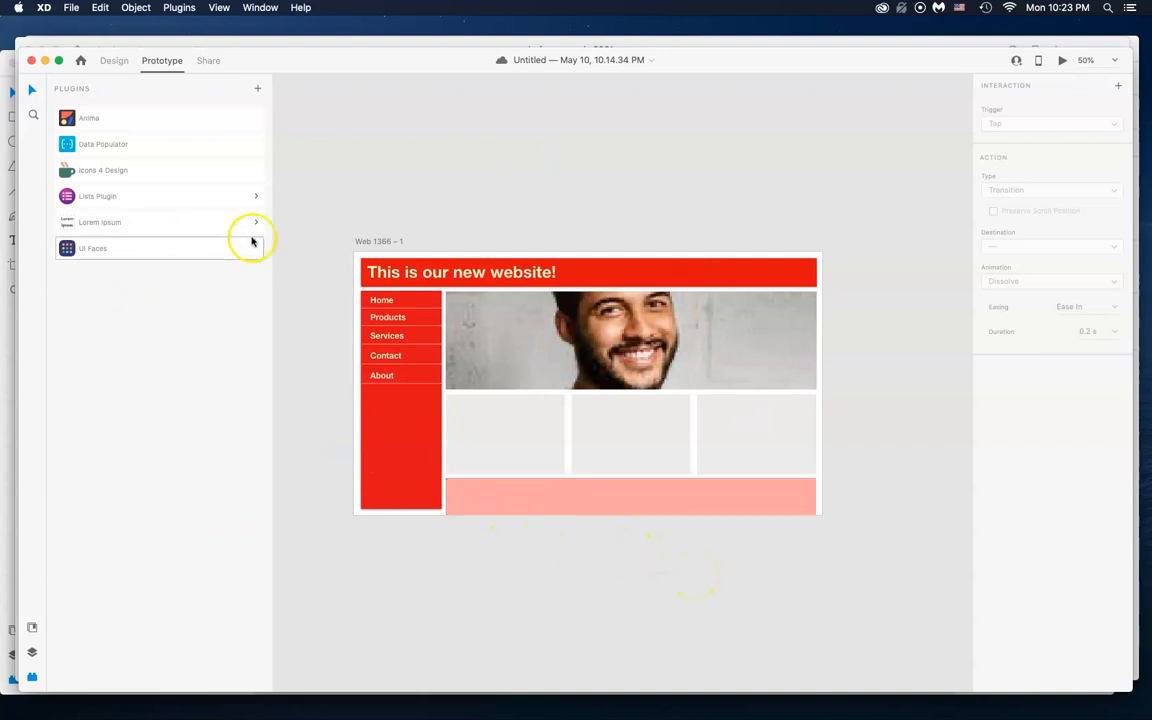
pyautogui.click(114, 60)
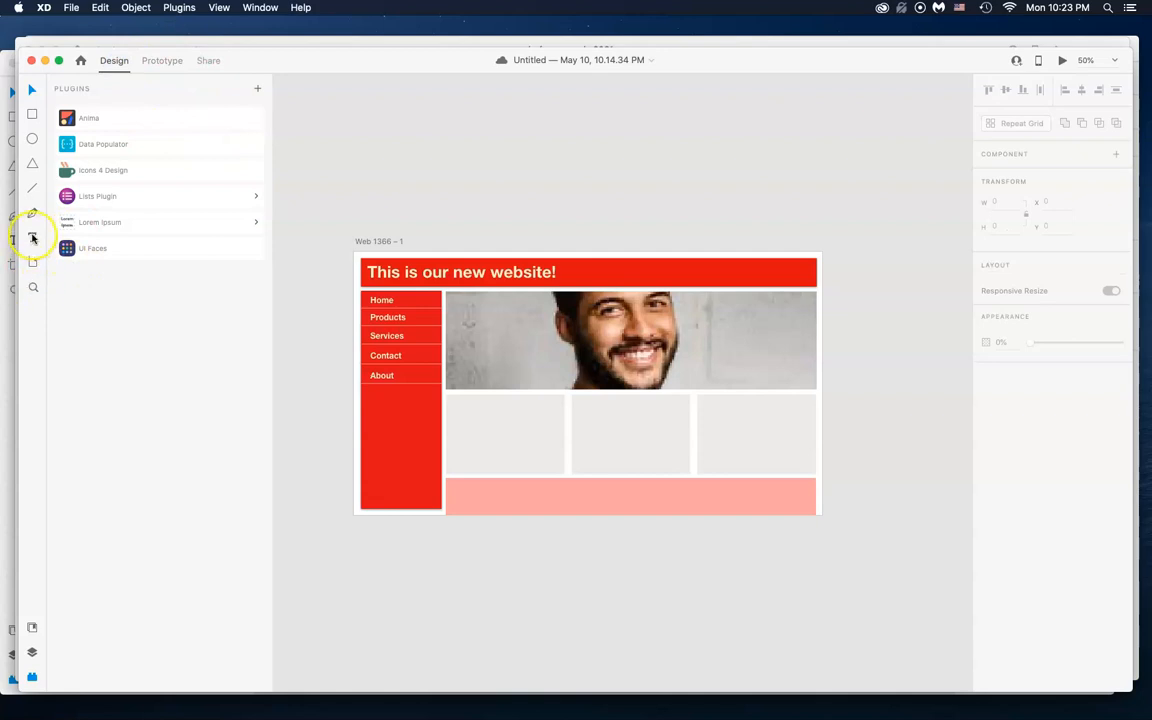
# Draw a closed, curved wave-like shape about 578 by 172 above the artboard with the Pen tool.
pyautogui.click(415, 211)
pyautogui.click(528, 179)
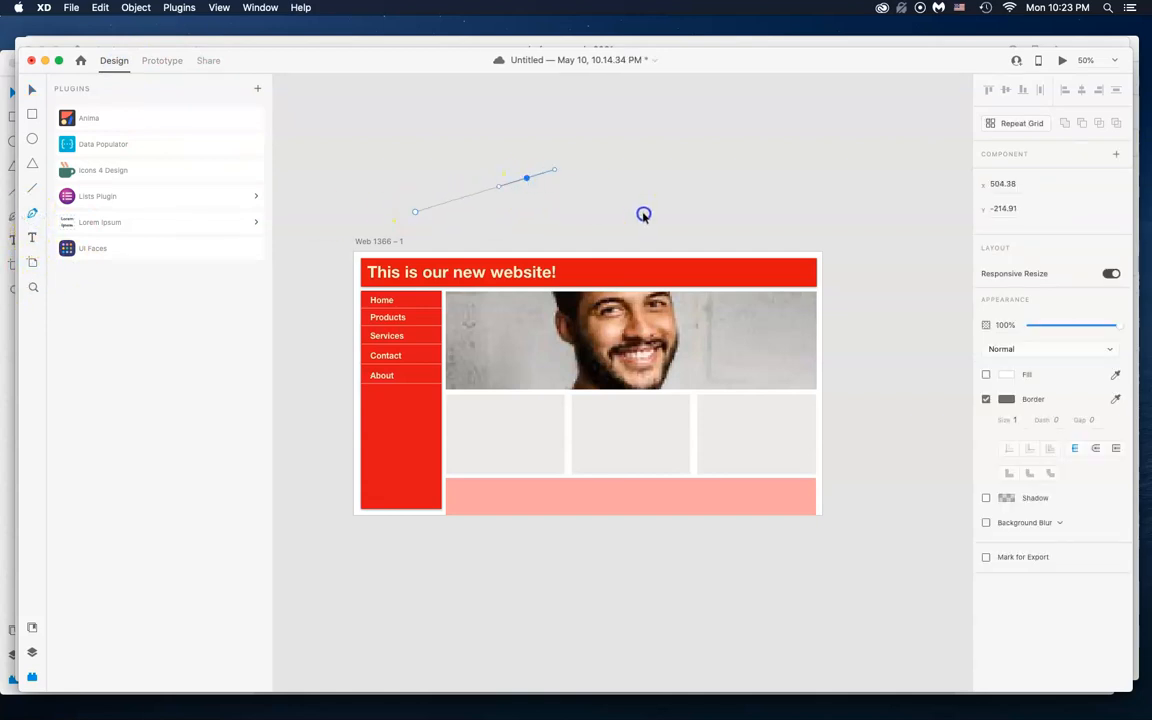
pyautogui.click(609, 206)
pyautogui.moveTo(568, 239); pyautogui.dragTo(499, 241)
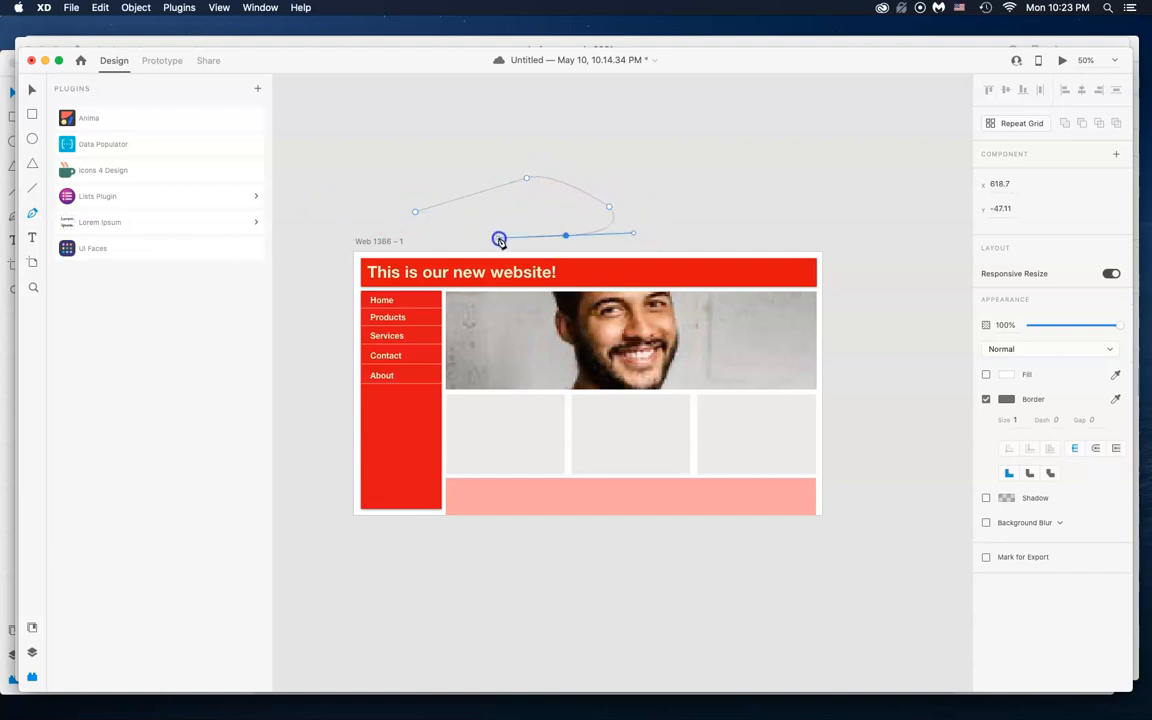
pyautogui.click(537, 206)
pyautogui.moveTo(489, 204); pyautogui.dragTo(444, 219)
pyautogui.click(416, 212)
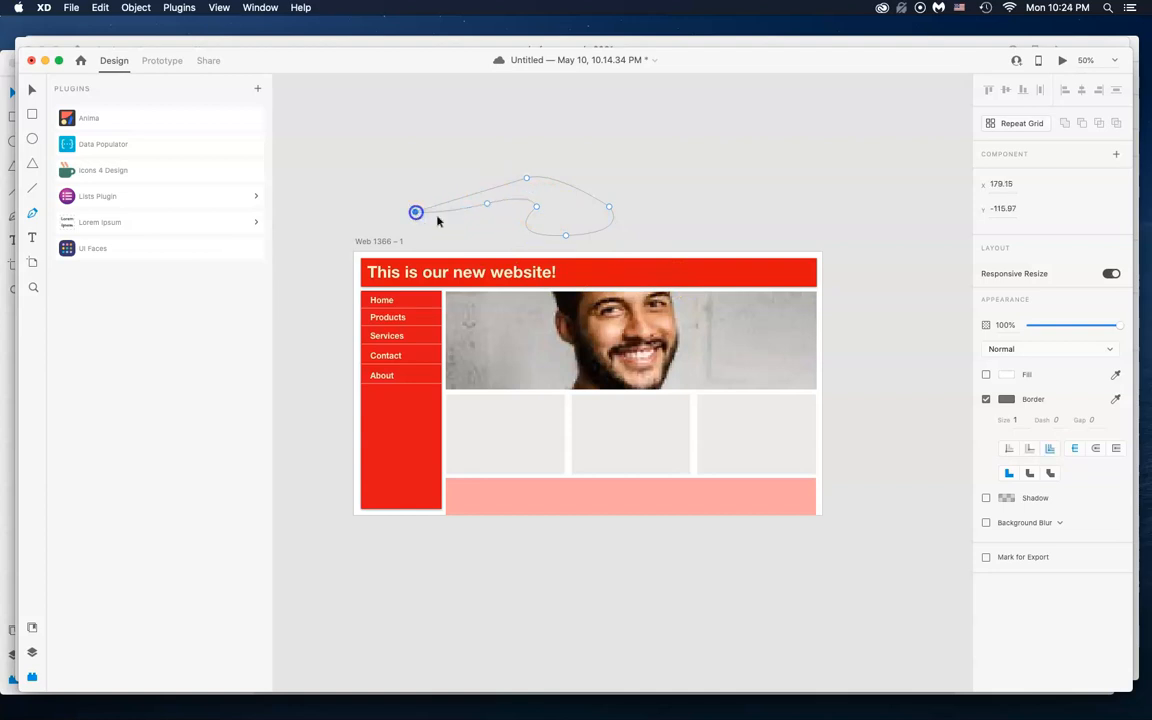
# Select the curved pen shape above the artboard and delete it.
pyautogui.click(31, 90)
pyautogui.moveTo(363, 147); pyautogui.dragTo(656, 239)
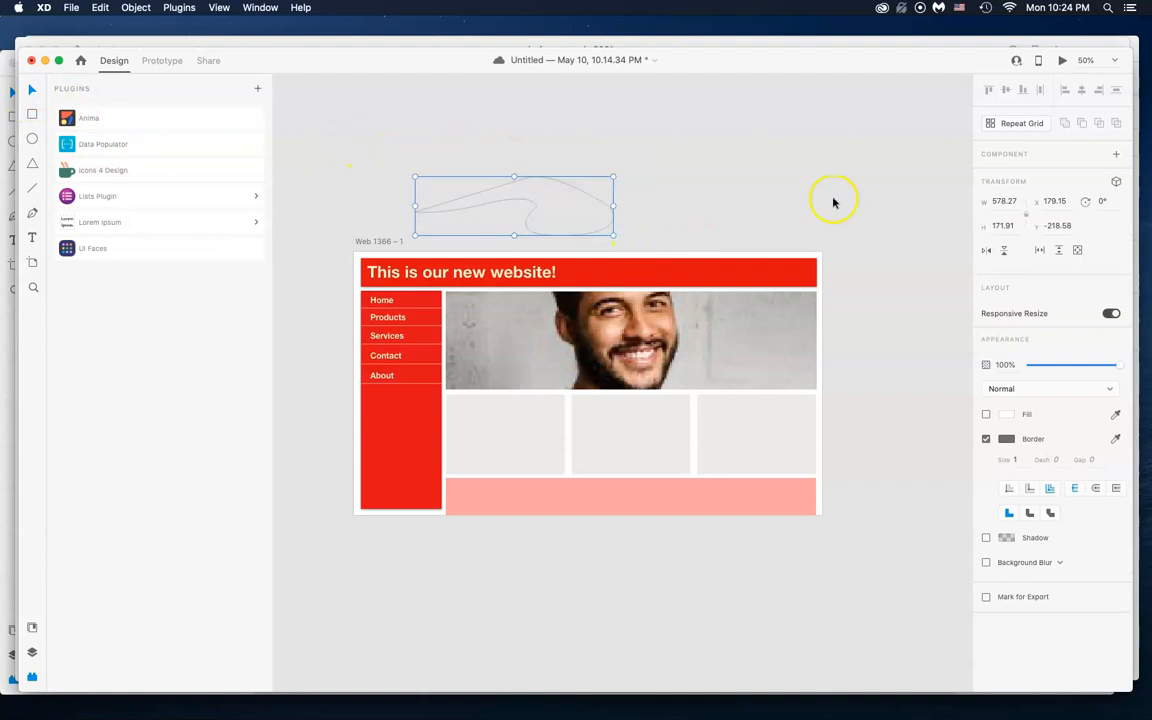
pyautogui.press('Delete')
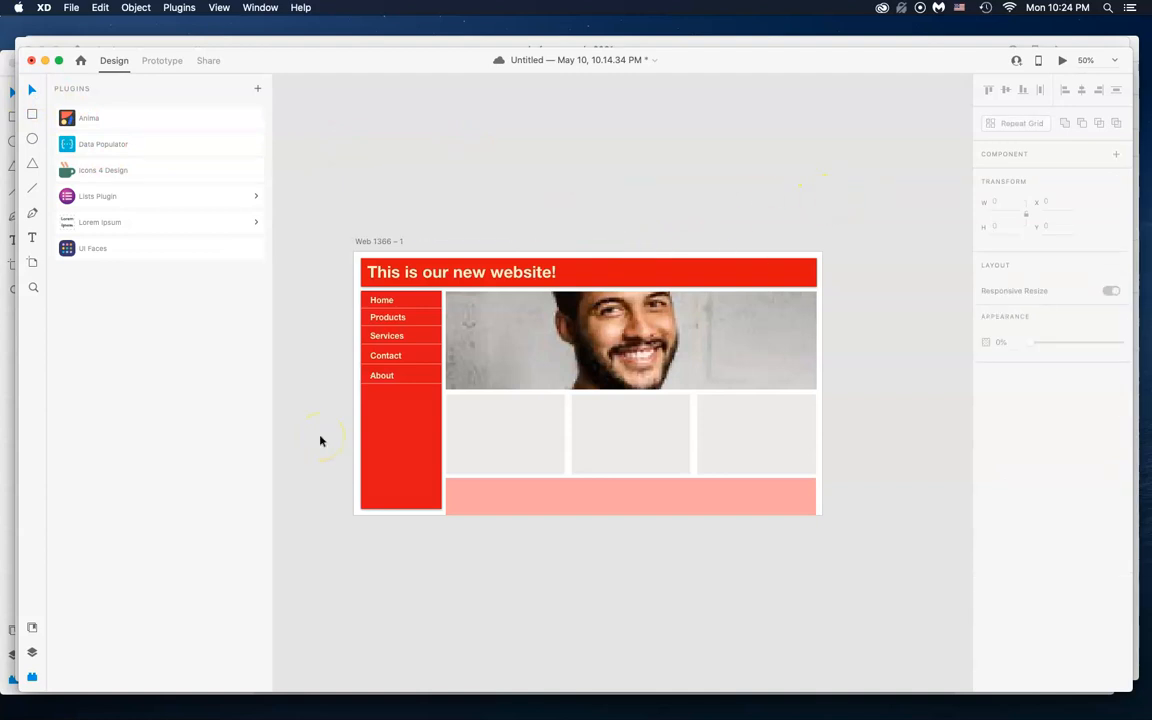
# Save the page to the cloud documents under its suggested name and close the document.
pyautogui.click(31, 62)
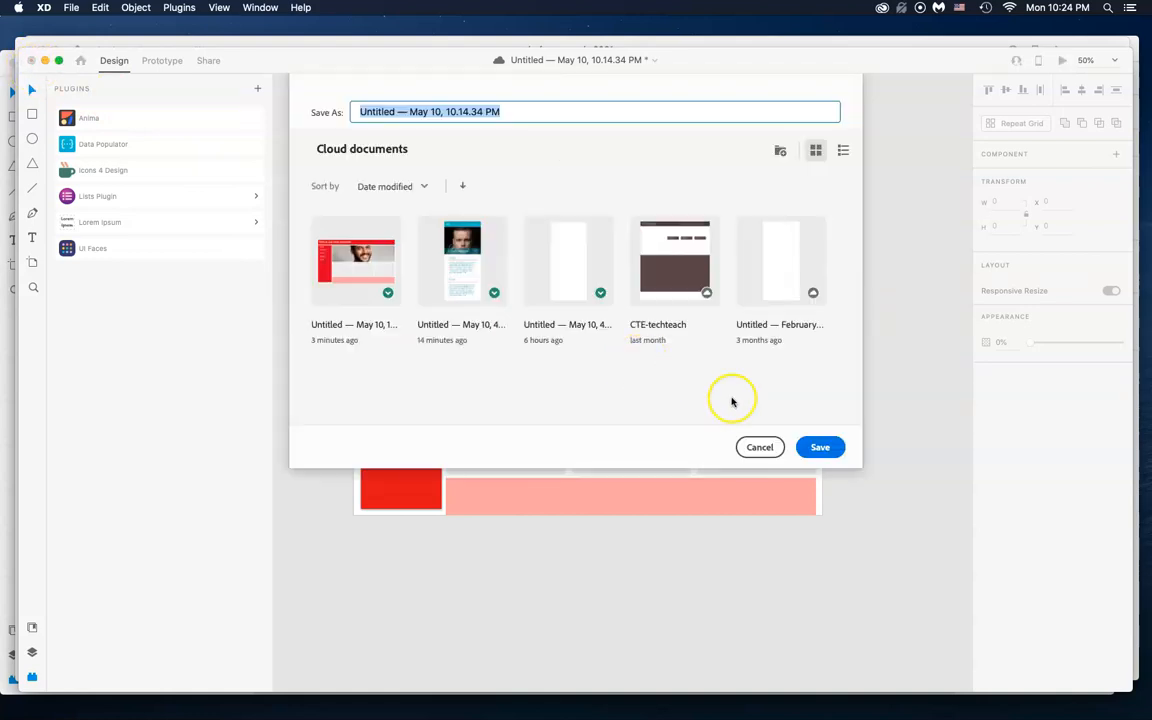
pyautogui.click(822, 447)
pyautogui.click(31, 62)
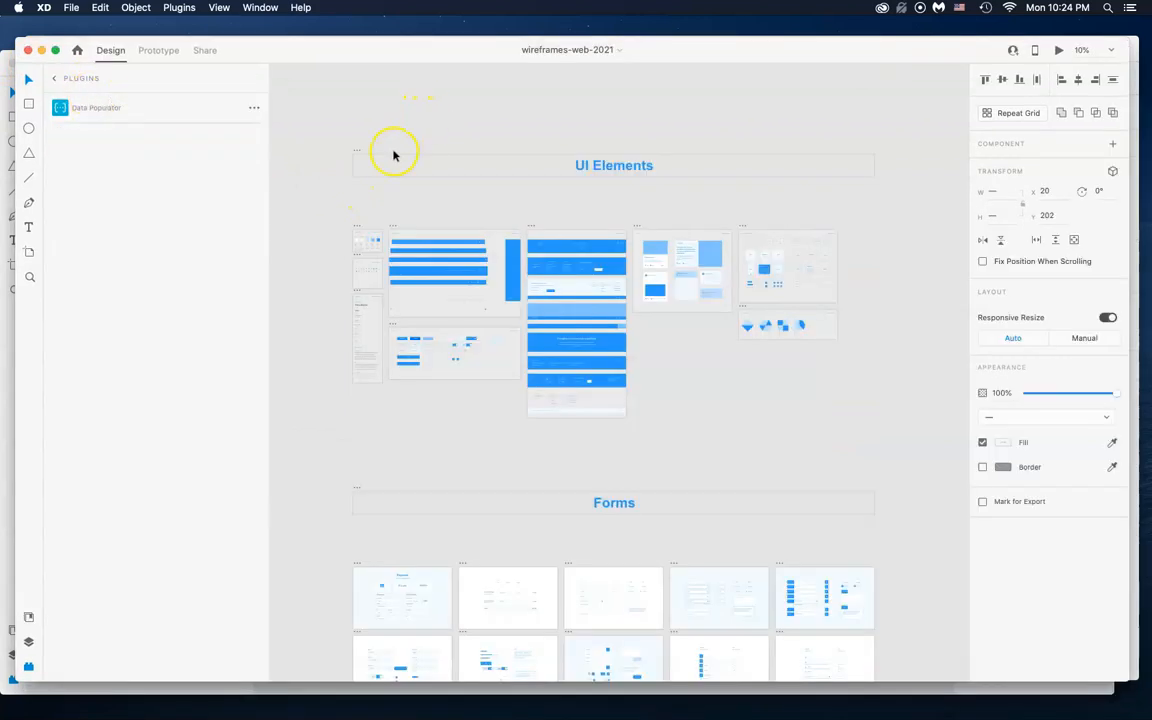
# Survey the web wireframe kit's Forms and Pricing Table Sections, and examine the 3 and 8 Pricing Table artboards up close.
pyautogui.scroll(-5, 309, 296)
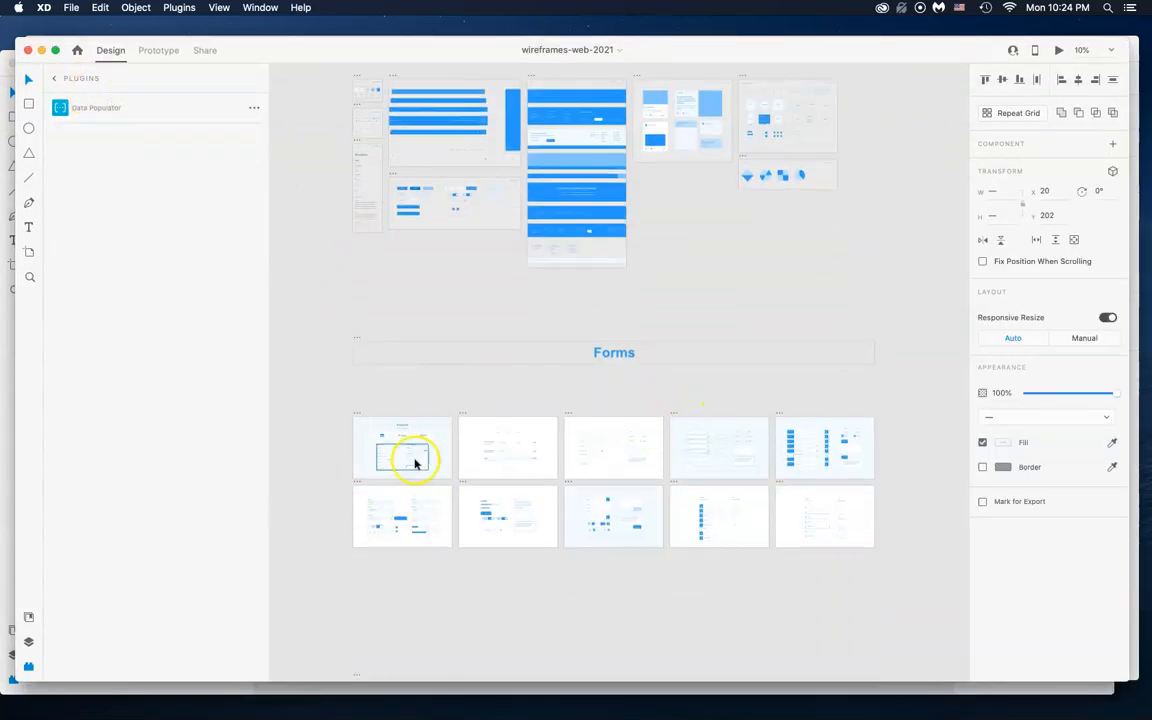
pyautogui.scroll(-10, 410, 455)
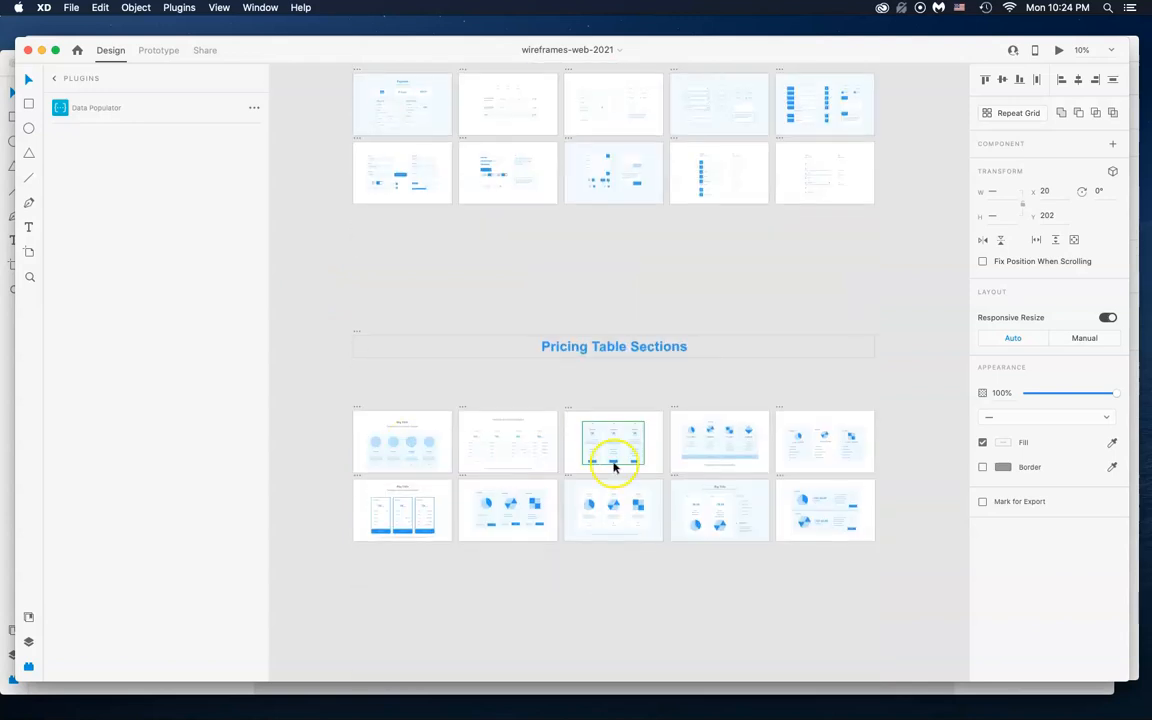
pyautogui.moveTo(328, 410)
pyautogui.mouseDown()
pyautogui.moveTo(429, 447)
pyautogui.moveTo(337, 410)
pyautogui.mouseUp()
pyautogui.press('super+plus')
pyautogui.press('super+plus')
pyautogui.press('super+plus')
pyautogui.press('super+plus')
pyautogui.press('super+plus')
pyautogui.press('super+plus')
pyautogui.press('super+plus')
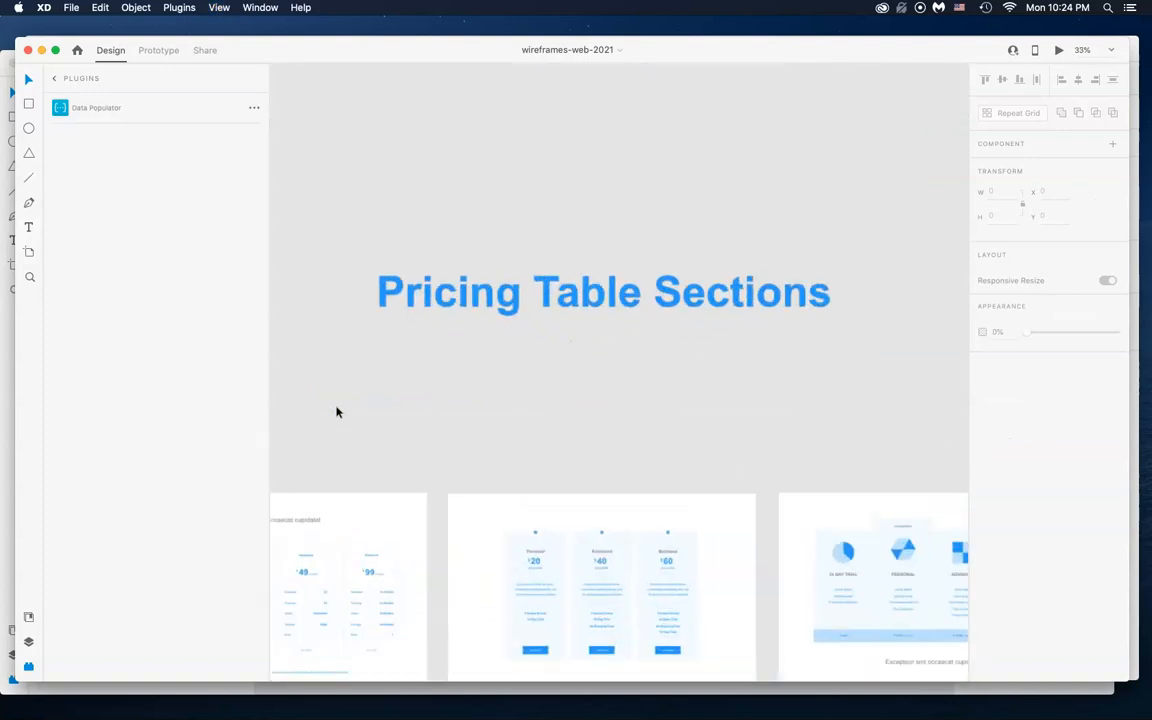
pyautogui.scroll(-5, 495, 450)
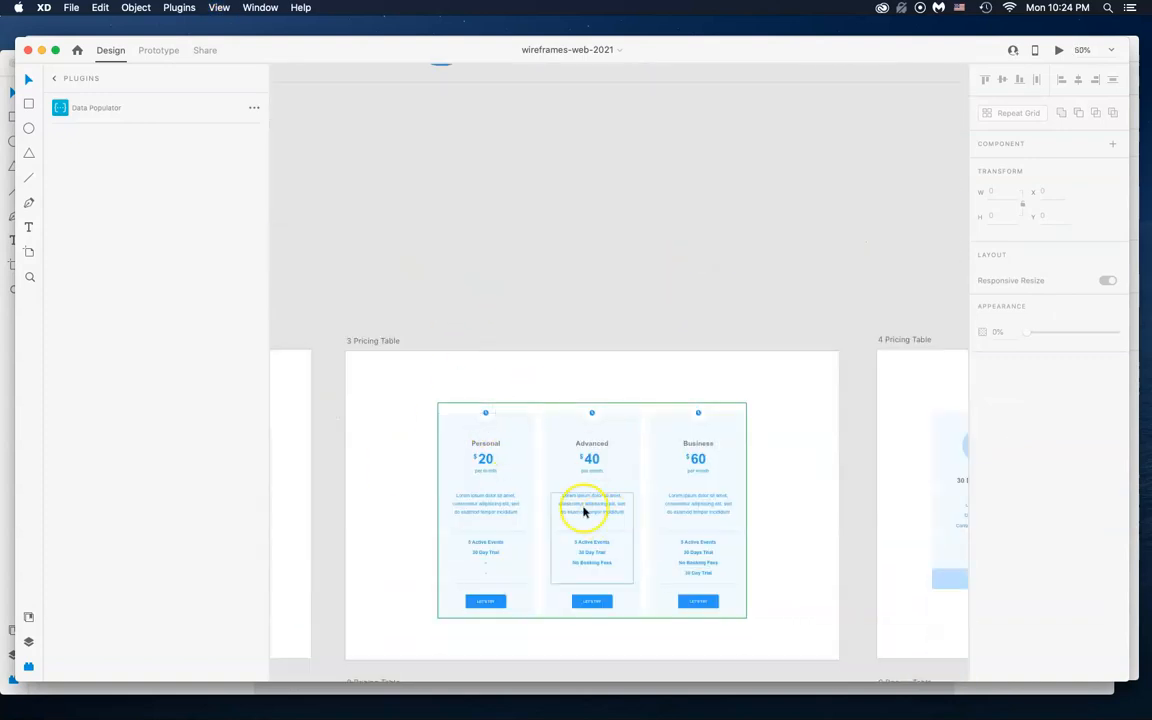
pyautogui.scroll(-2, 780, 480)
pyautogui.scroll(-7, 790, 463)
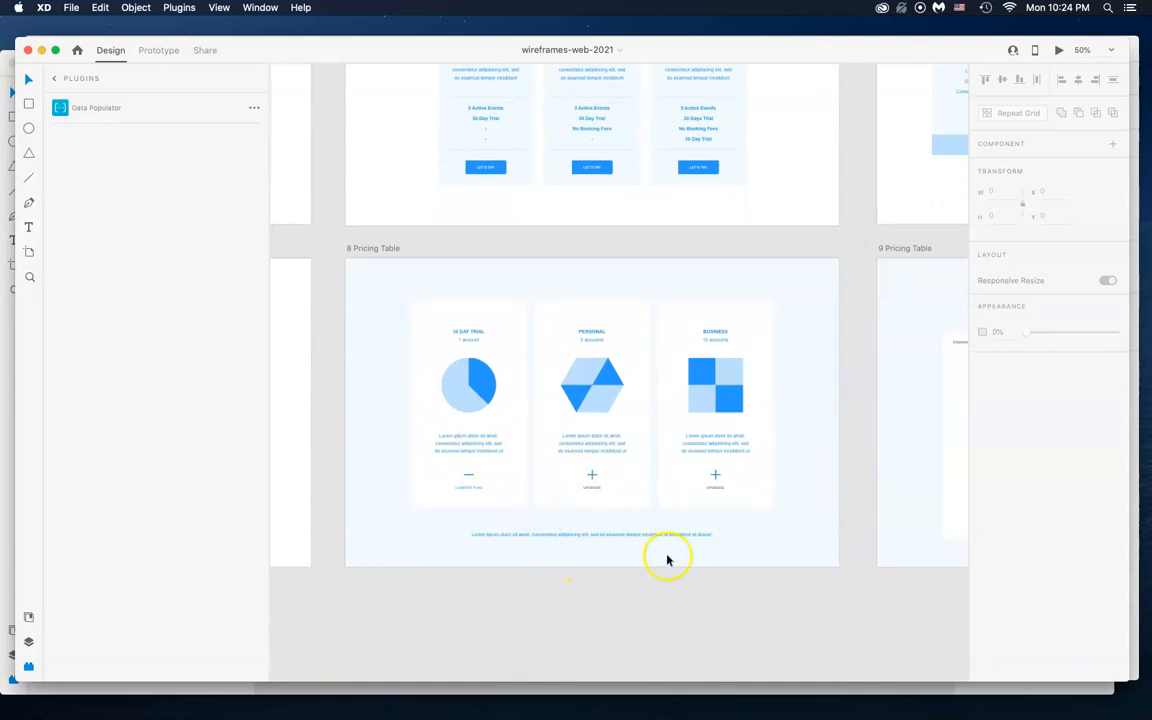
pyautogui.scroll(2, 660, 560)
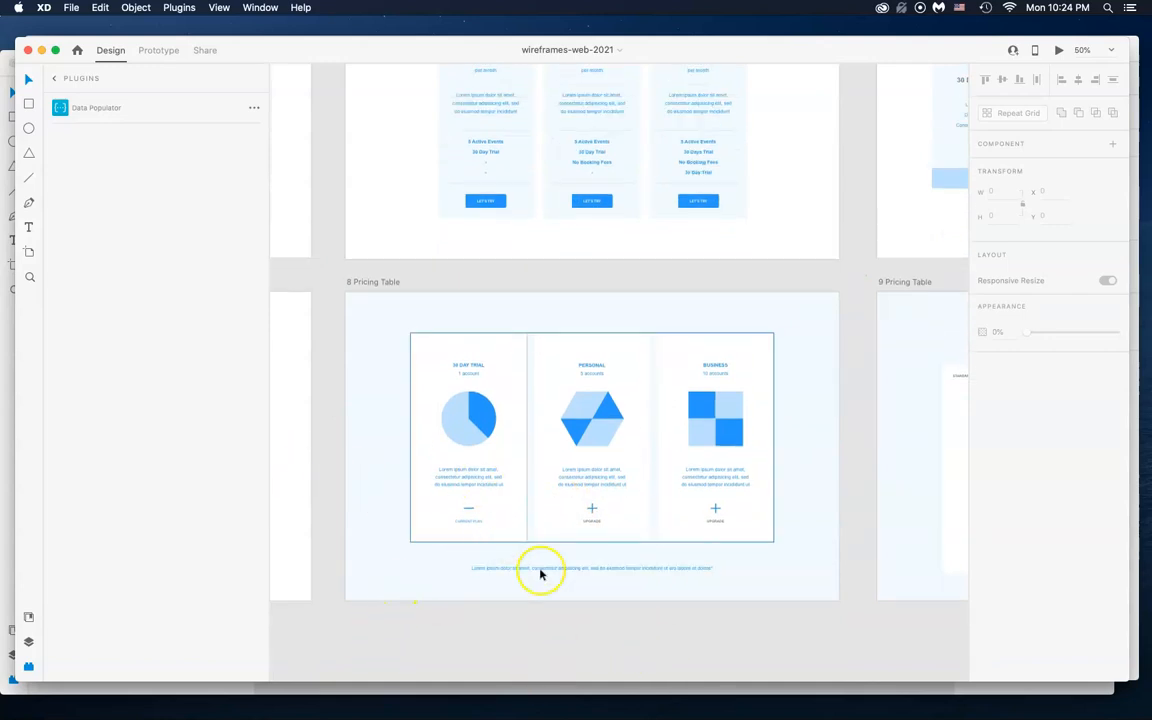
# Examine the Call to Action & Footers artboards in the web wireframe kit up close.
pyautogui.moveTo(722, 640); pyautogui.dragTo(329, 614)
pyautogui.moveTo(818, 635); pyautogui.dragTo(458, 622)
pyautogui.moveTo(910, 643); pyautogui.dragTo(449, 632)
pyautogui.moveTo(856, 579); pyautogui.dragTo(446, 644)
pyautogui.moveTo(548, 520); pyautogui.dragTo(358, 512)
pyautogui.moveTo(843, 643); pyautogui.dragTo(519, 622)
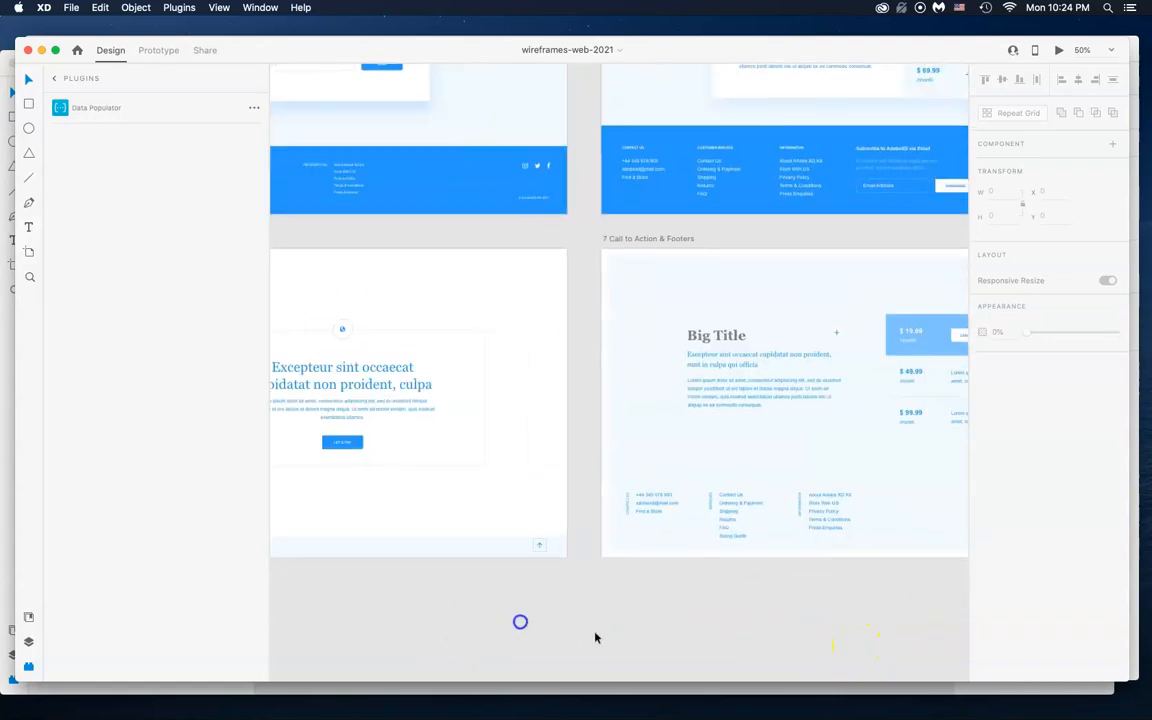
pyautogui.moveTo(794, 620); pyautogui.dragTo(555, 614)
pyautogui.moveTo(779, 626); pyautogui.dragTo(522, 627)
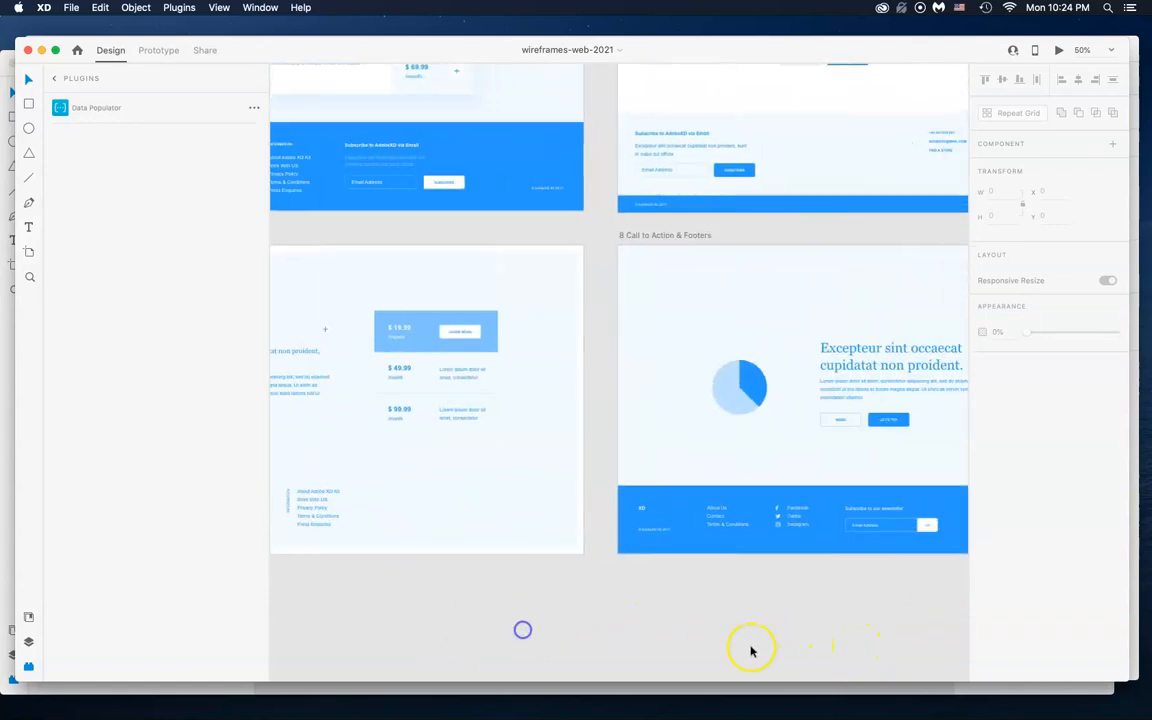
pyautogui.moveTo(750, 650); pyautogui.dragTo(535, 640)
pyautogui.moveTo(797, 644); pyautogui.dragTo(440, 648)
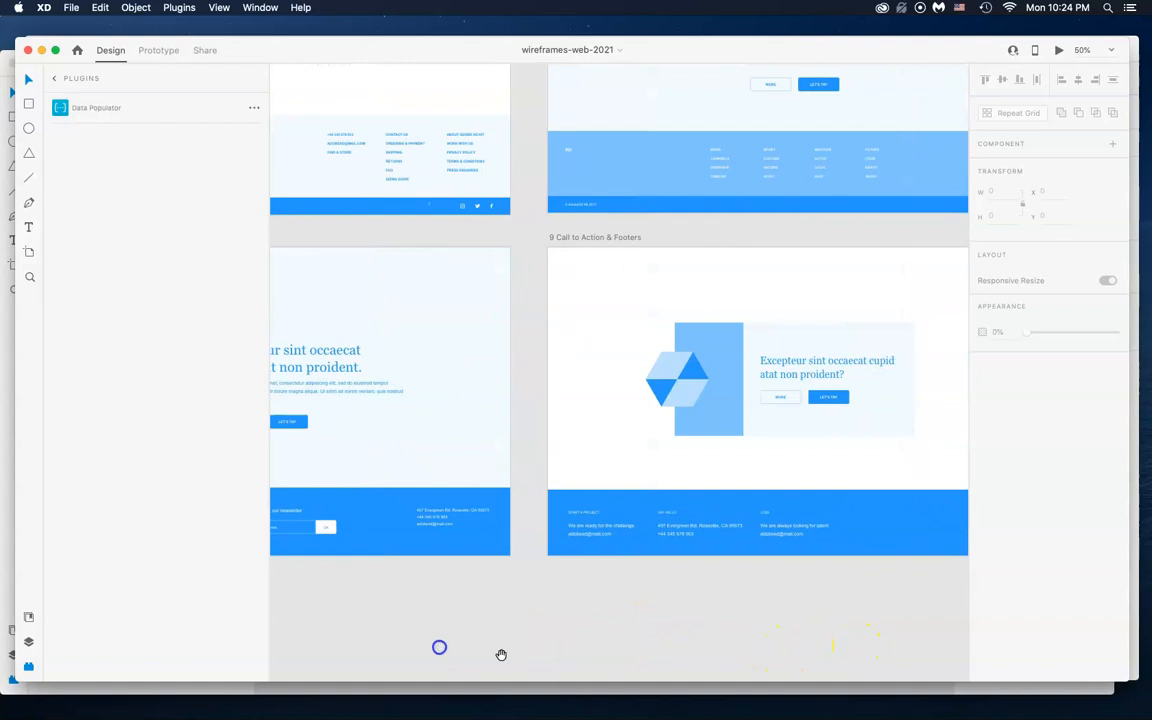
pyautogui.moveTo(812, 652); pyautogui.dragTo(734, 718)
pyautogui.moveTo(454, 305); pyautogui.dragTo(435, 606)
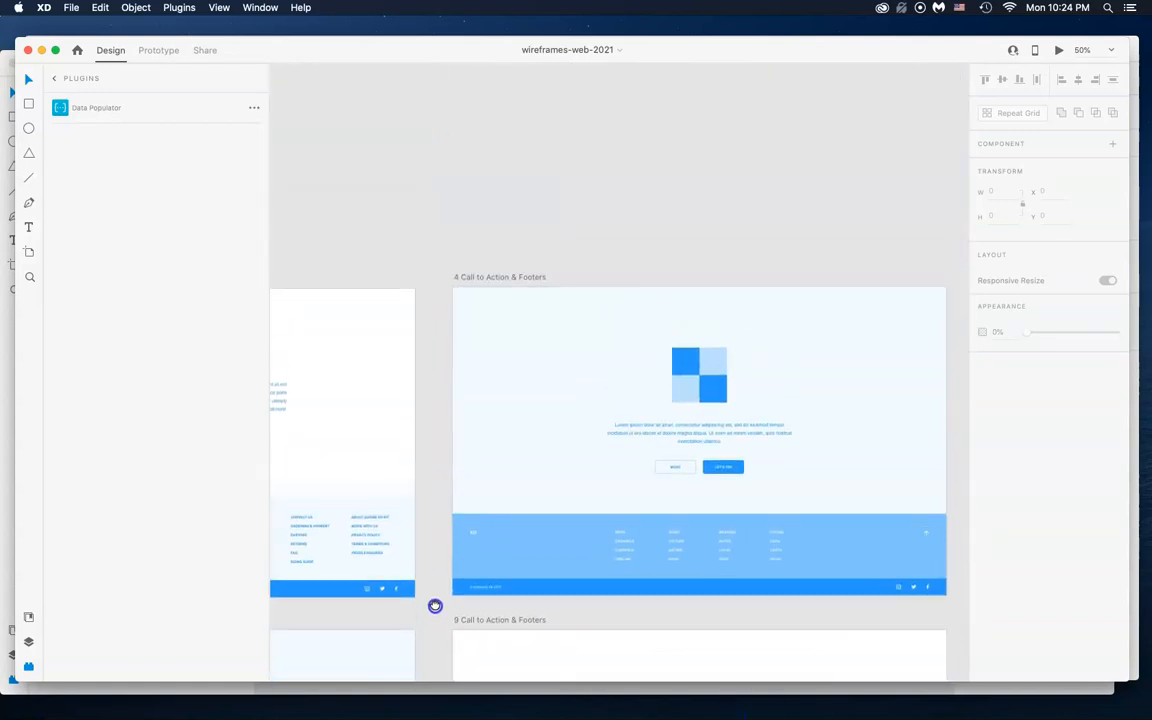
pyautogui.scroll(-5, 435, 606)
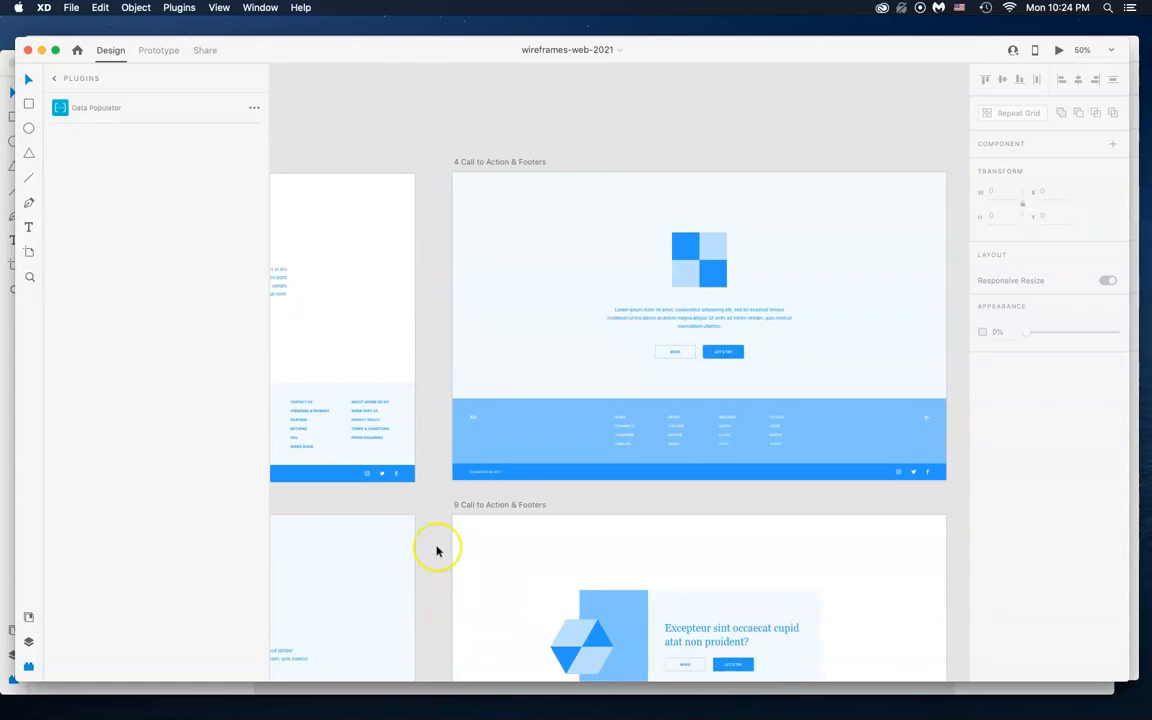
# Get an overview of all sections in the wireframes-web-2021 document and close it.
pyautogui.press('super+0')
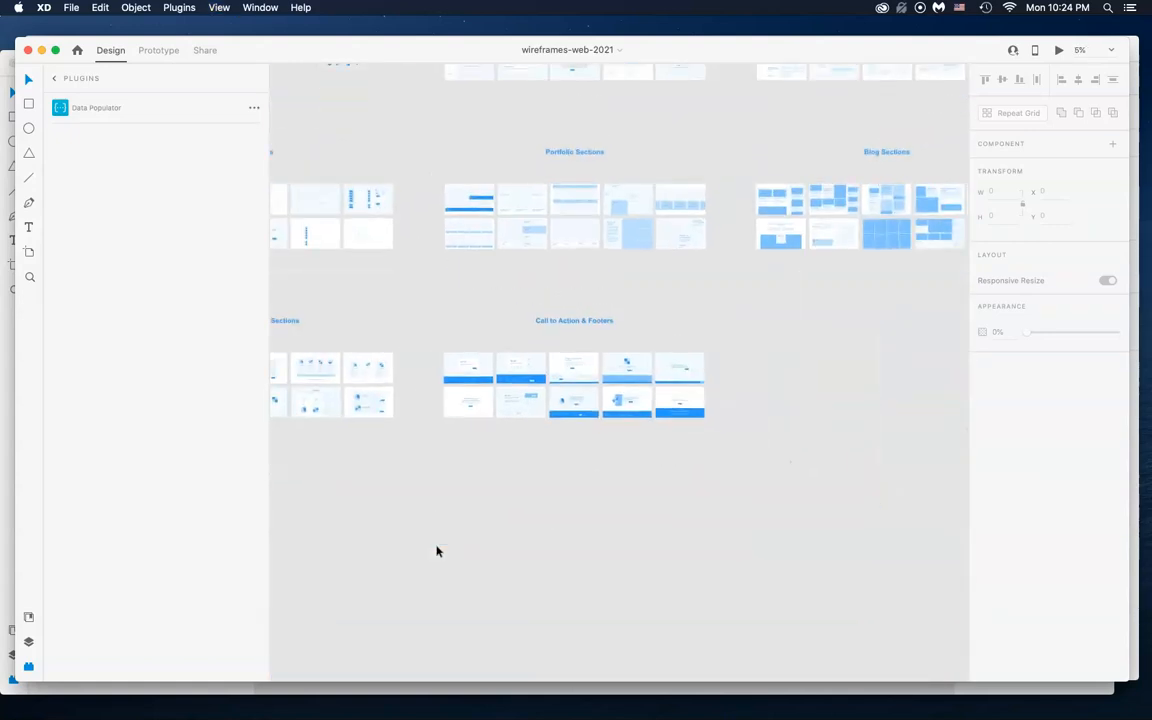
pyautogui.click(760, 432)
pyautogui.moveTo(832, 399); pyautogui.dragTo(804, 484)
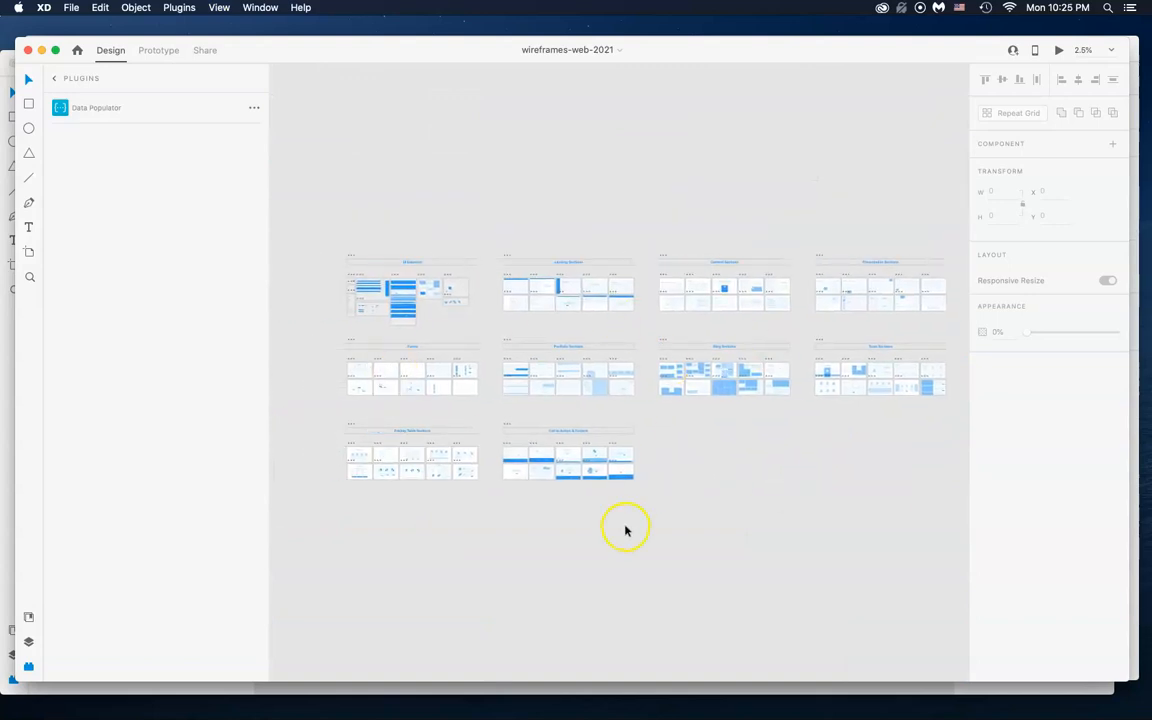
pyautogui.click(28, 49)
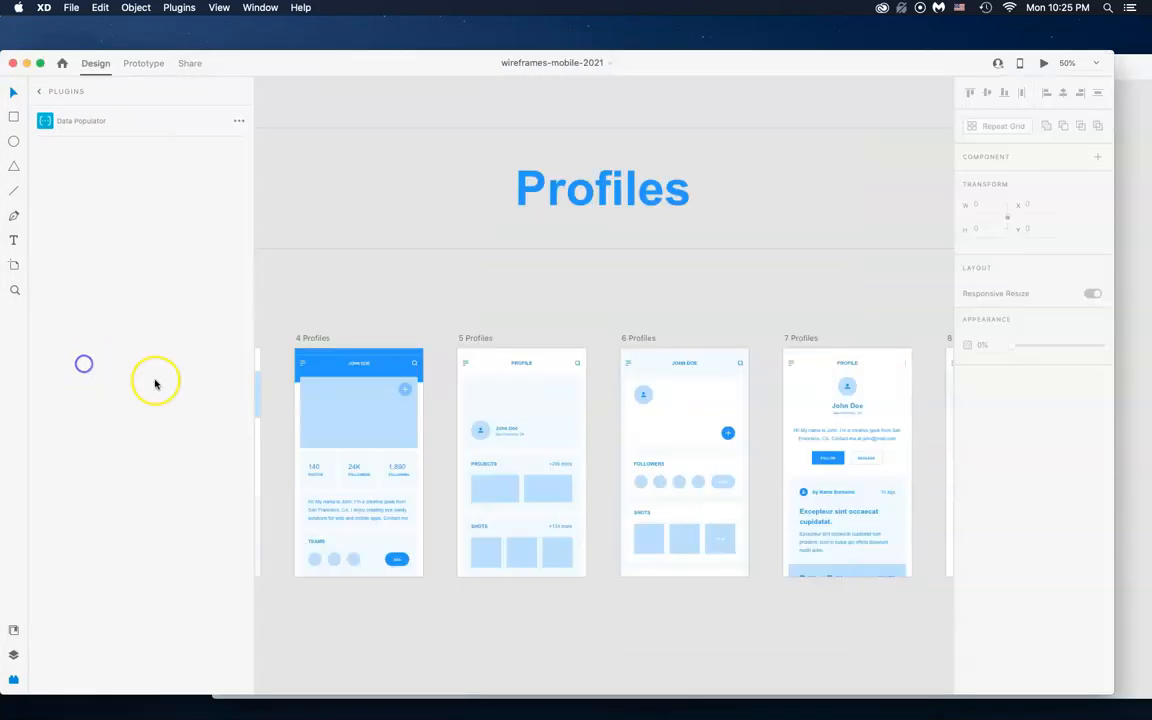
# Survey the sections of the wireframes-mobile-2021 kit and examine its Sign Up artboards up close.
pyautogui.press('super+minus')
pyautogui.press('super+minus')
pyautogui.press('super+minus')
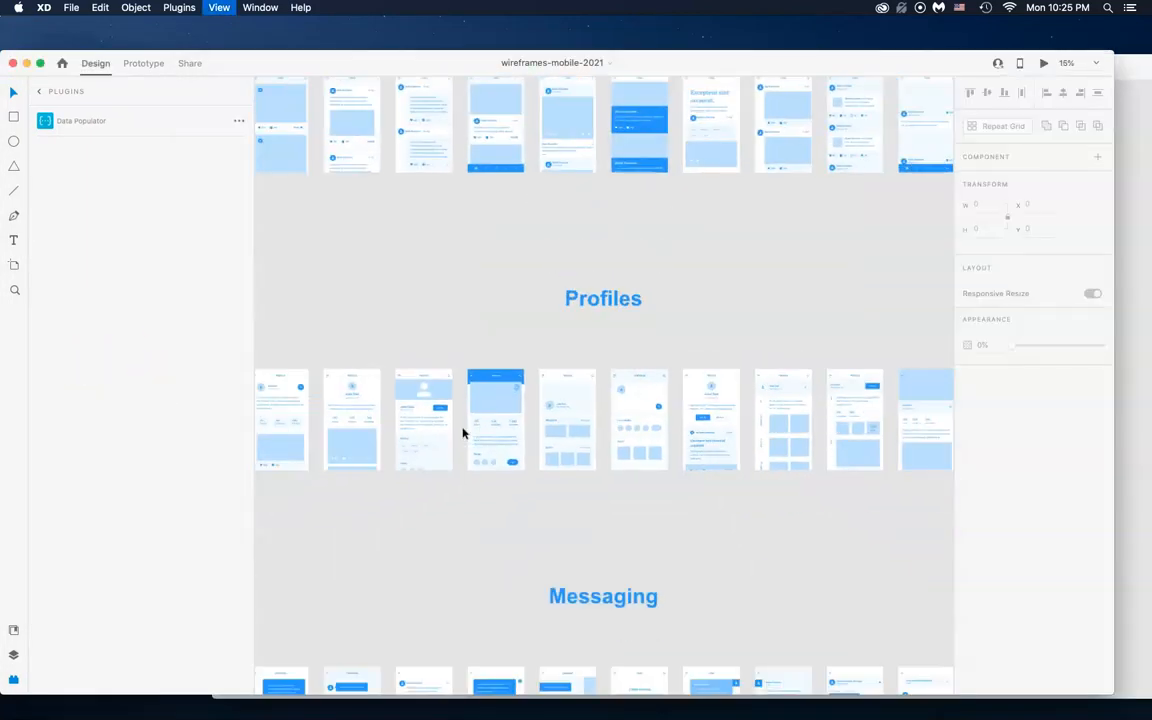
pyautogui.scroll(3, 566, 372)
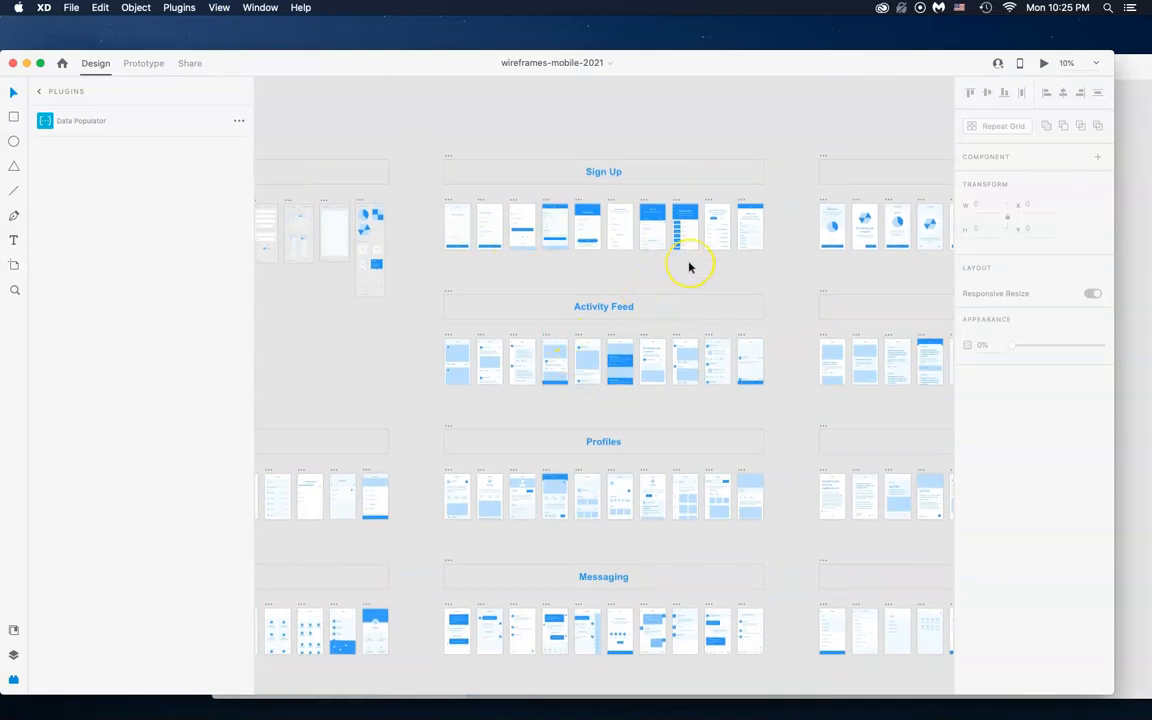
pyautogui.press('super+equal')
pyautogui.press('super+equal')
pyautogui.press('super+equal')
pyautogui.press('super+equal')
pyautogui.press('super+equal')
pyautogui.press('super+equal')
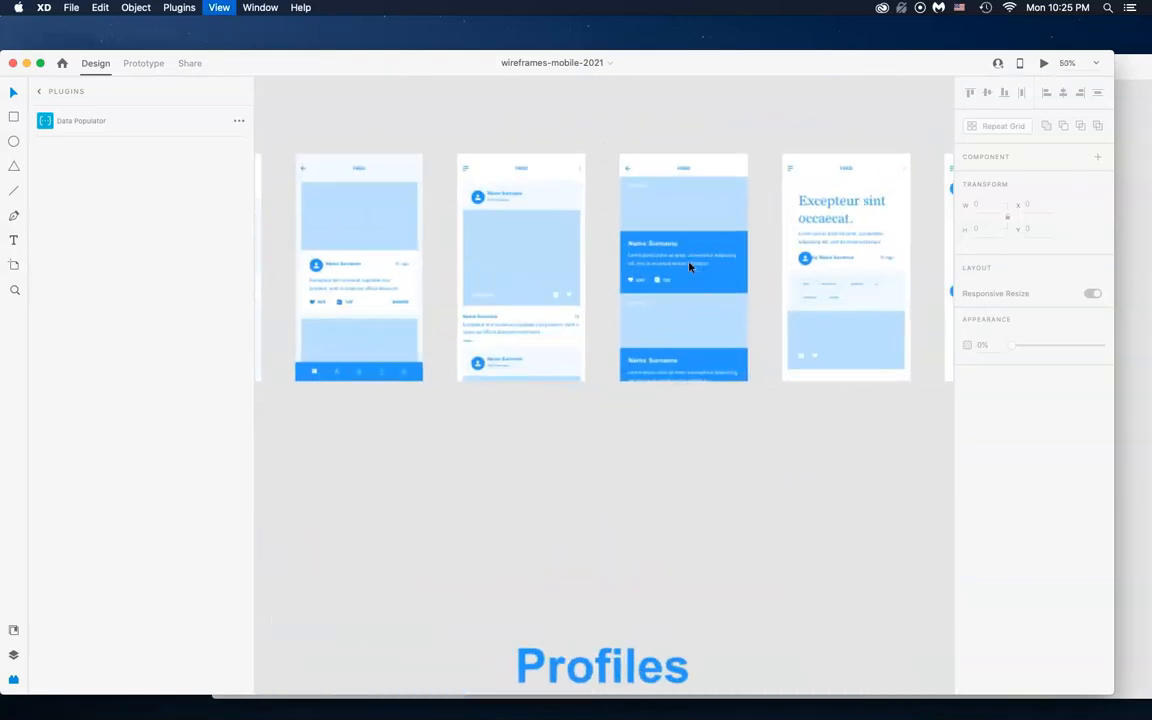
pyautogui.scroll(15, 577, 352)
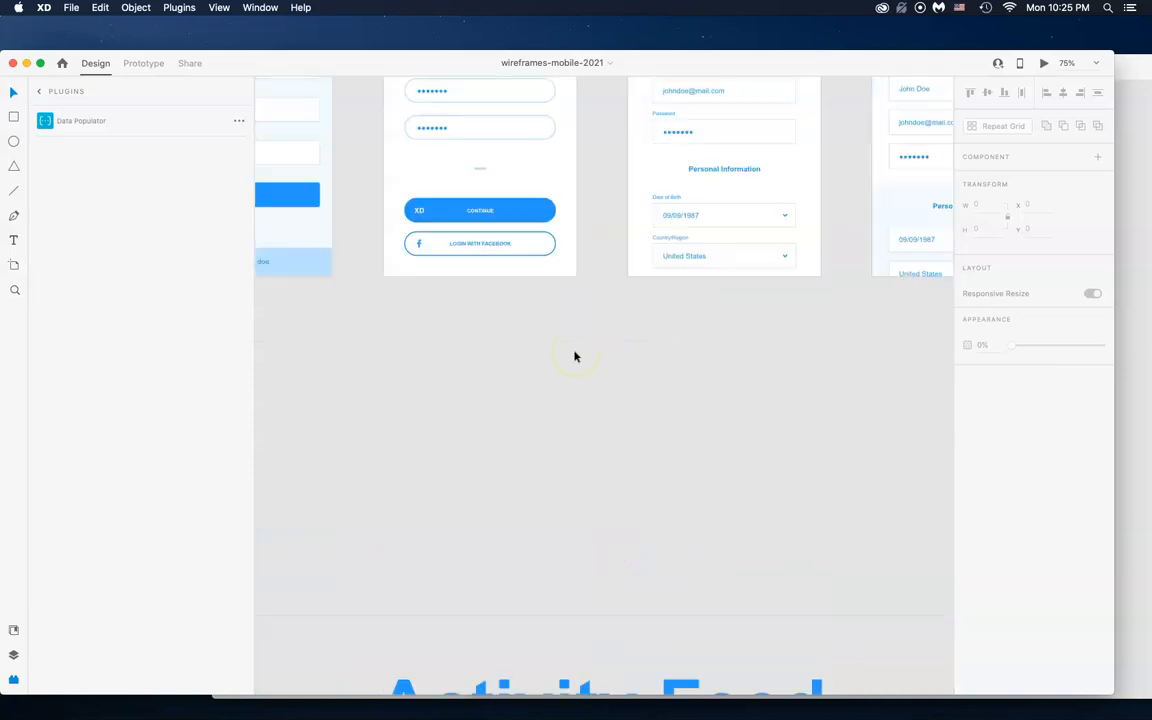
pyautogui.scroll(2, 575, 356)
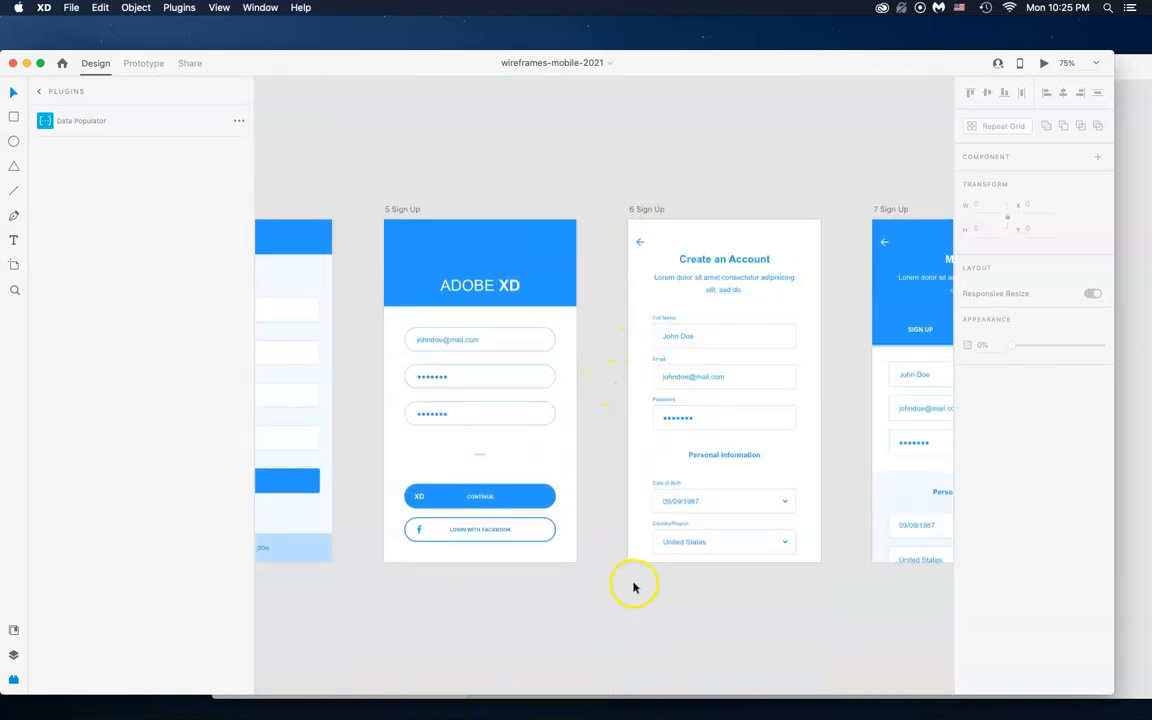
pyautogui.moveTo(765, 650); pyautogui.dragTo(453, 645)
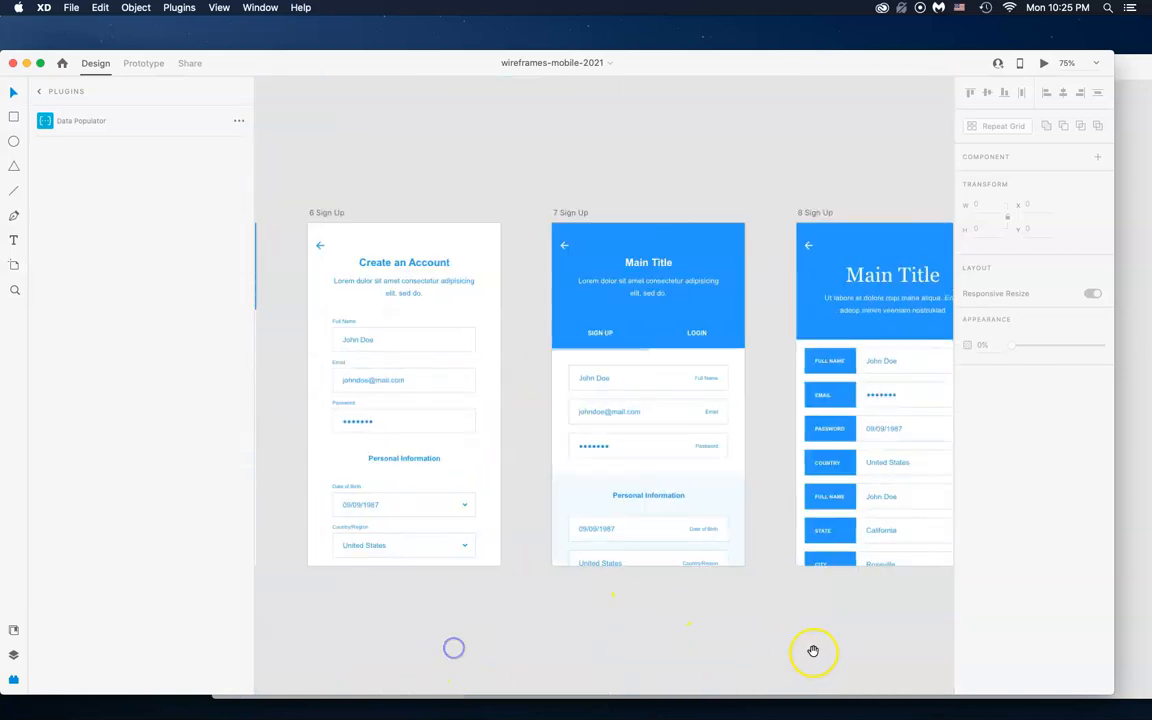
pyautogui.moveTo(813, 651); pyautogui.dragTo(489, 645)
pyautogui.moveTo(669, 629); pyautogui.dragTo(517, 625)
# Examine the Onboarding artboards in the mobile wireframe kit from the first through the seventh.
pyautogui.moveTo(848, 632); pyautogui.dragTo(220, 597)
pyautogui.moveTo(610, 578); pyautogui.dragTo(319, 571)
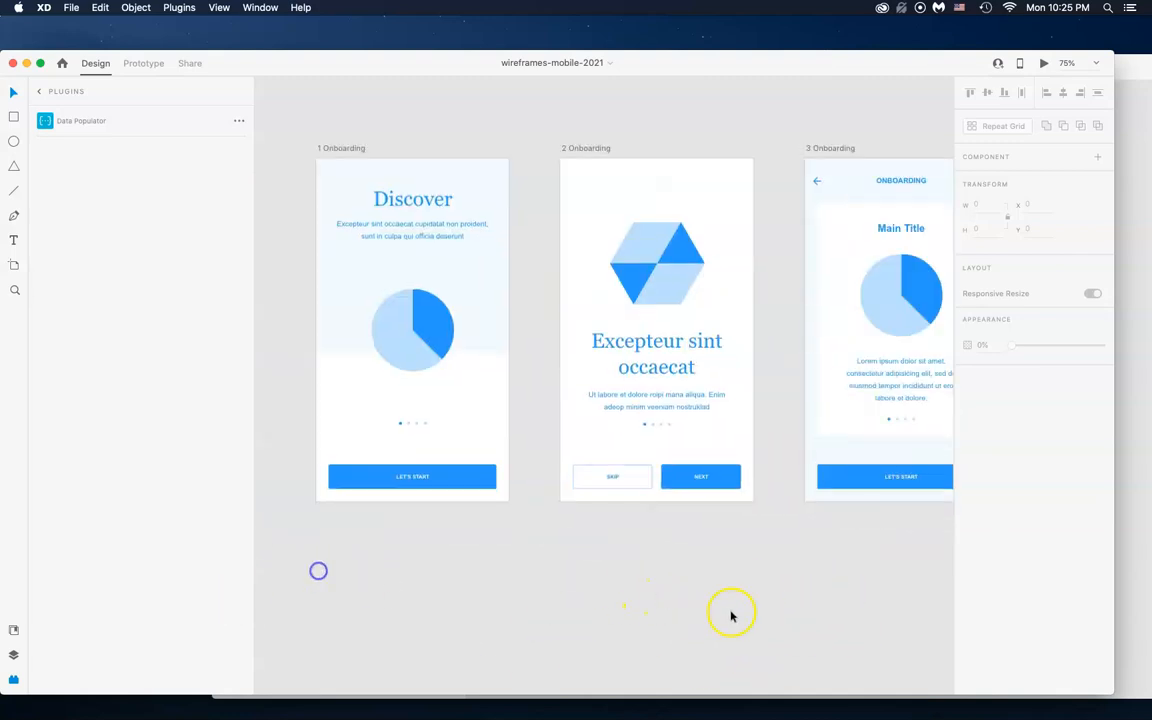
pyautogui.moveTo(730, 612); pyautogui.dragTo(345, 594)
pyautogui.moveTo(611, 630); pyautogui.dragTo(305, 625)
pyautogui.moveTo(782, 620); pyautogui.dragTo(442, 614)
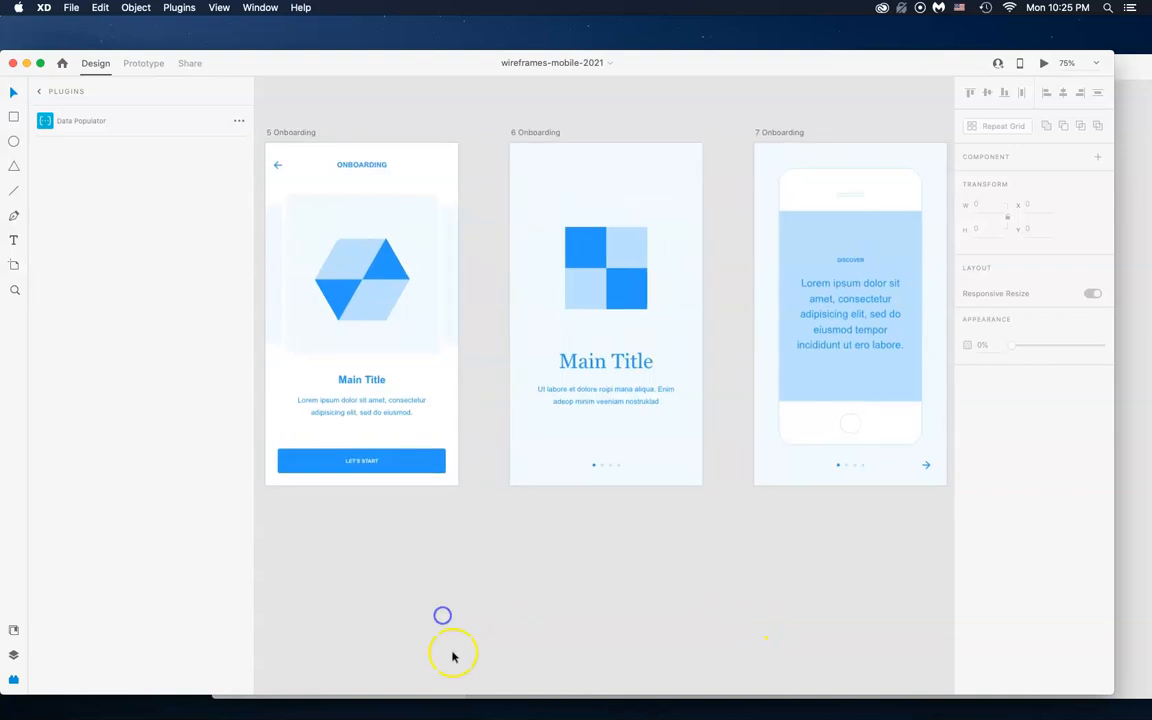